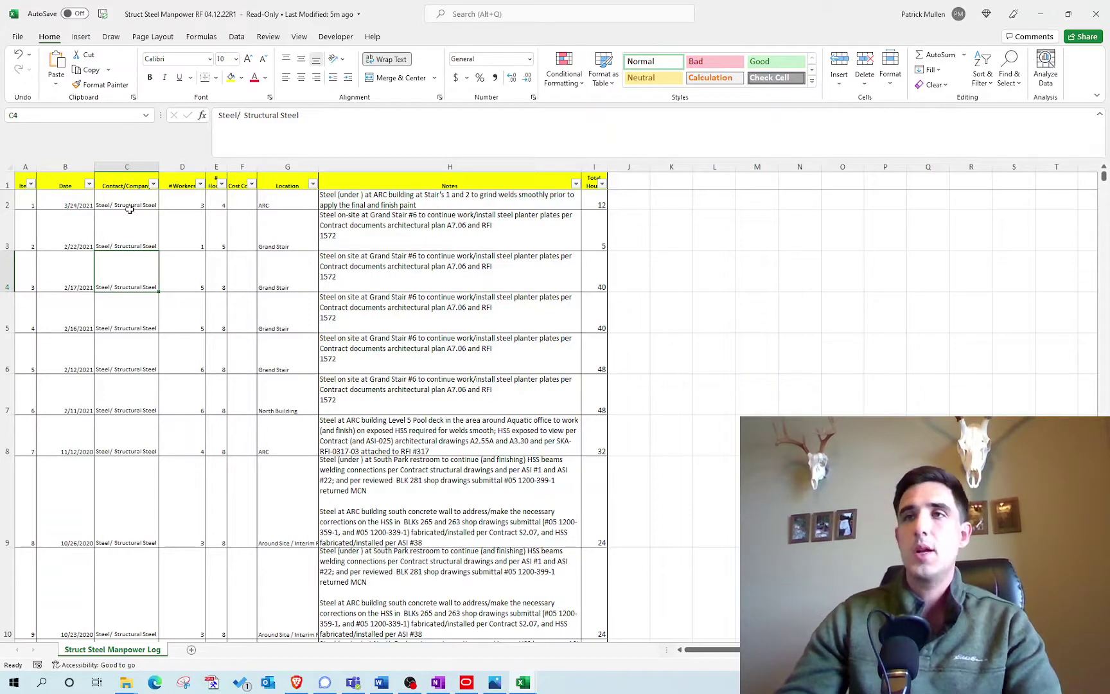
# Review the dates, locations and total hours of the entries in the structural steel manpower log.
pyautogui.click(87, 201)
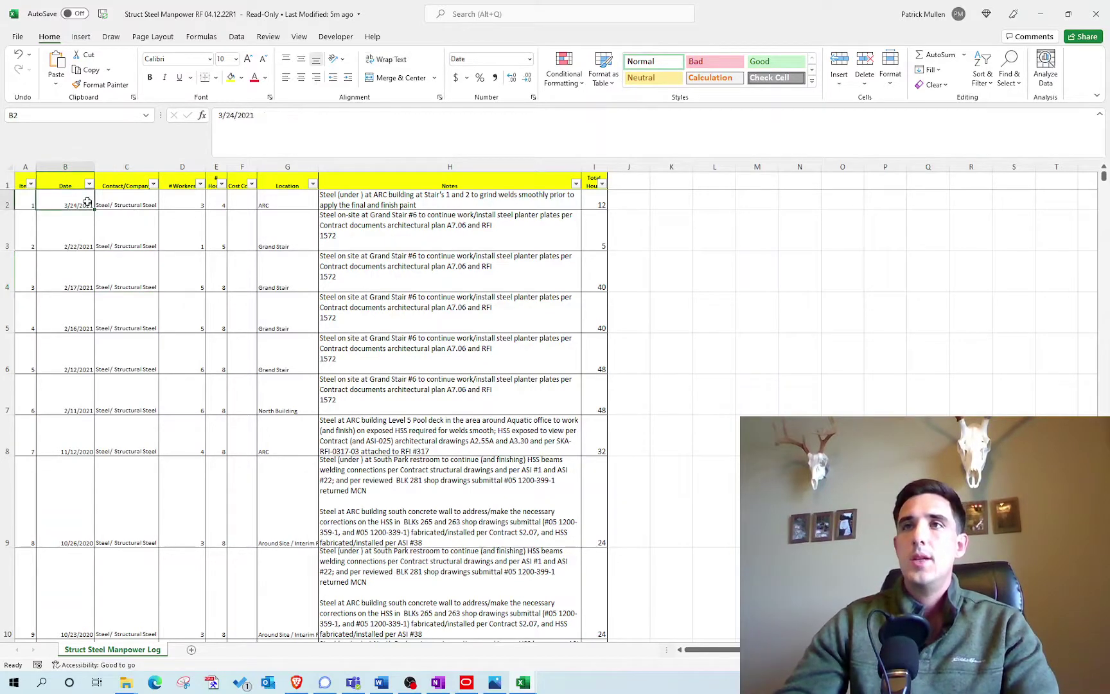
pyautogui.click(78, 327)
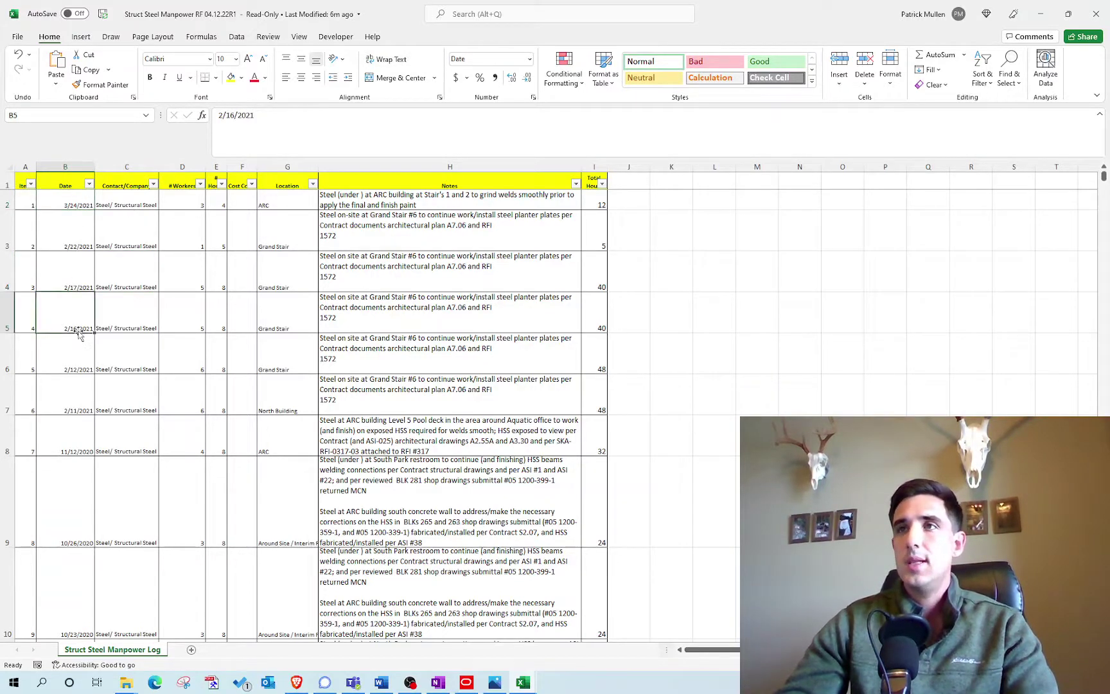
pyautogui.moveTo(282, 203); pyautogui.dragTo(292, 288)
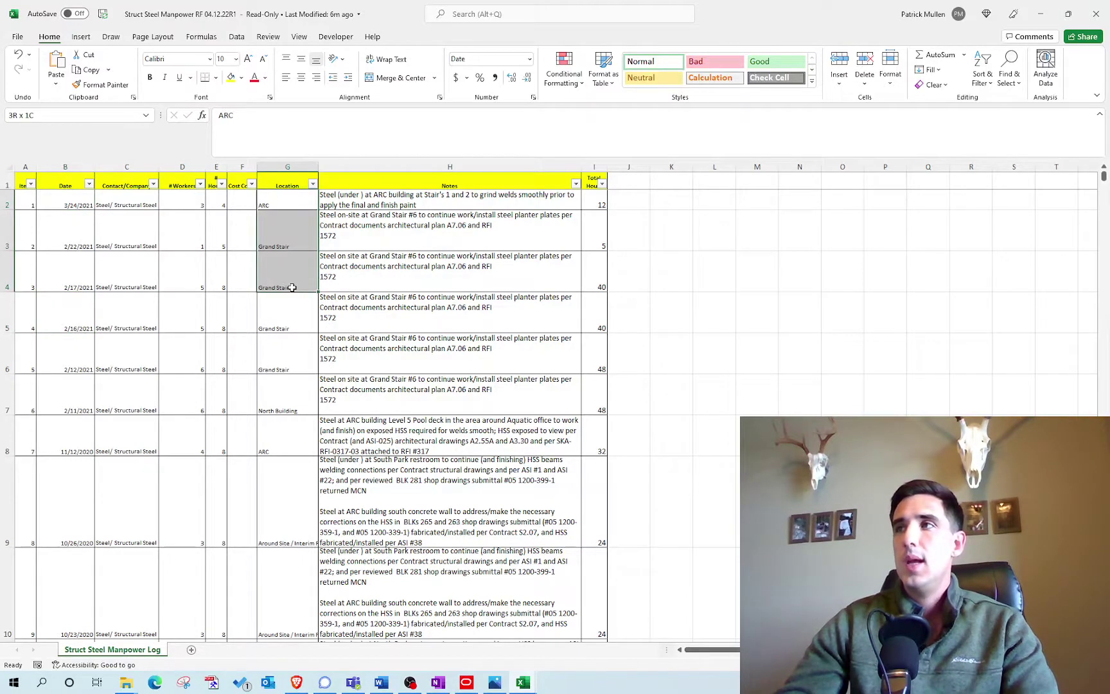
pyautogui.moveTo(601, 202); pyautogui.dragTo(602, 355)
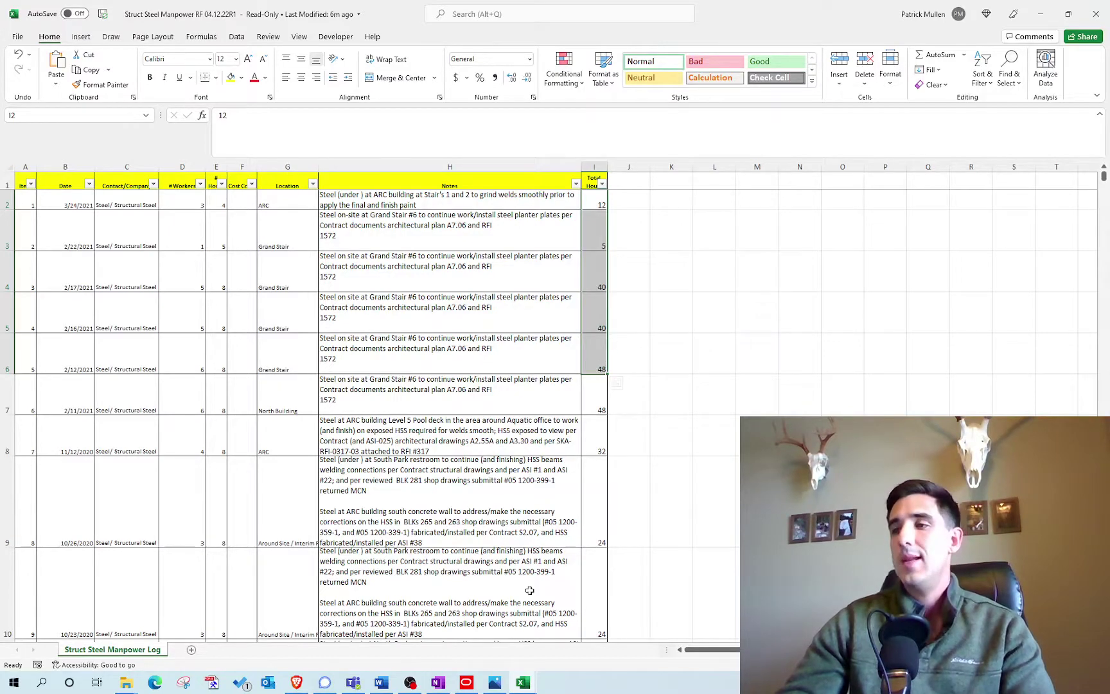
# View the Capture.PNG manhours histogram in Photos and return to the manpower log in Excel.
pyautogui.moveTo(497, 686)
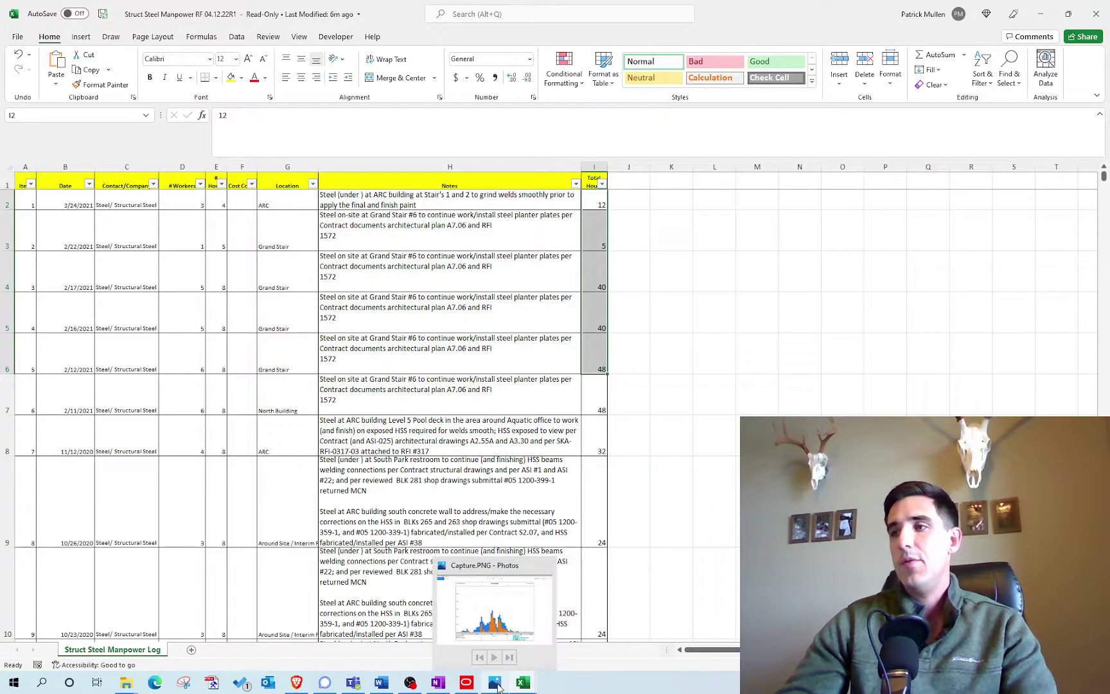
pyautogui.click(507, 650)
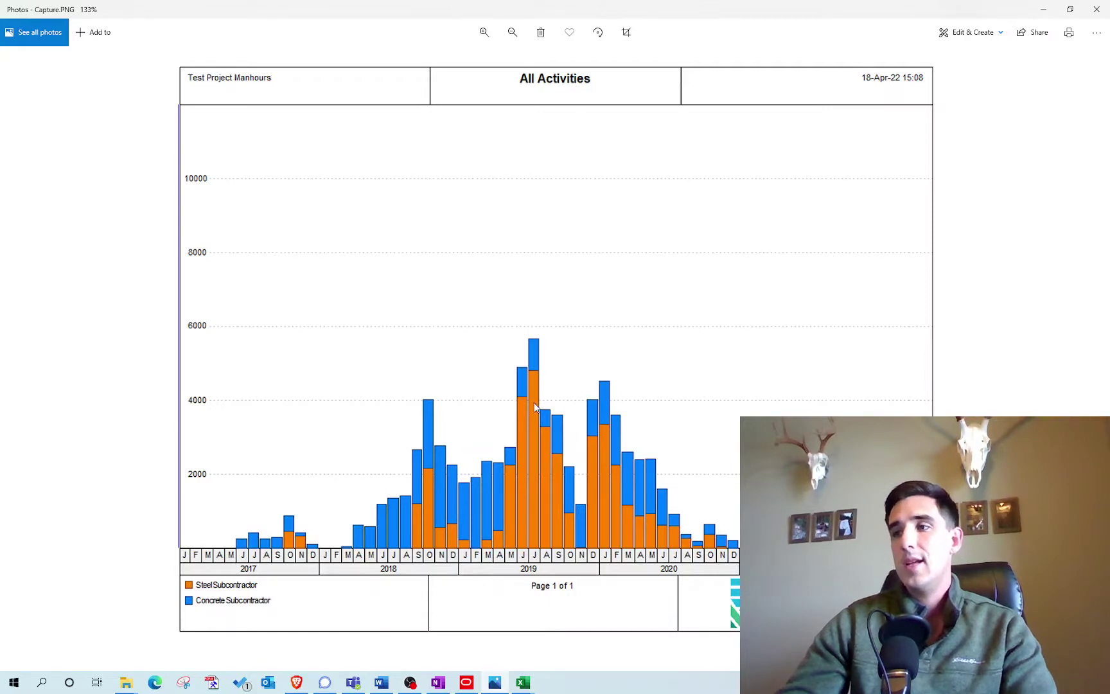
pyautogui.click(525, 684)
pyautogui.click(588, 626)
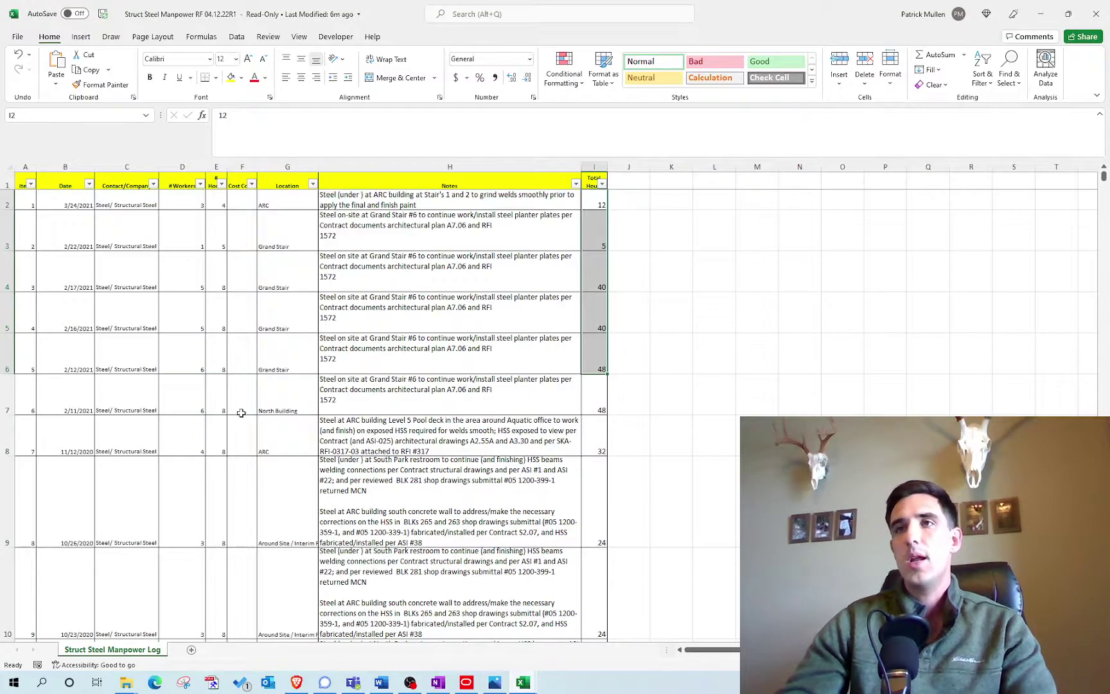
pyautogui.click(253, 356)
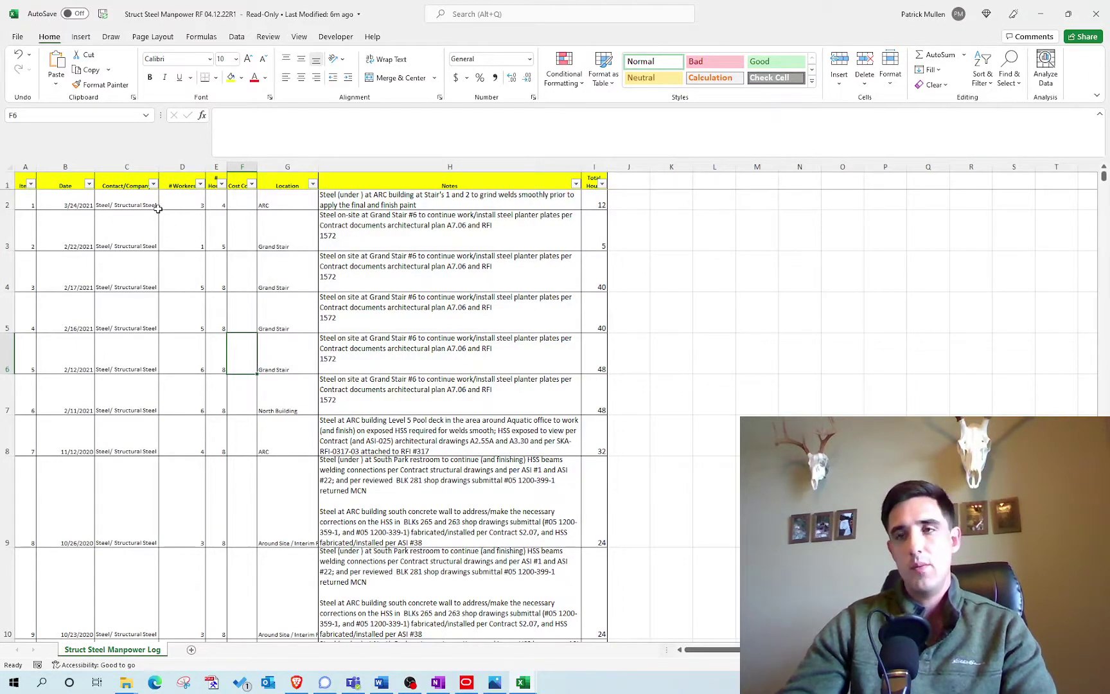
# Look over the PJM Scheduling Services Comparison Report page in the browser and return to the manpower log's company entries.
pyautogui.click(439, 683)
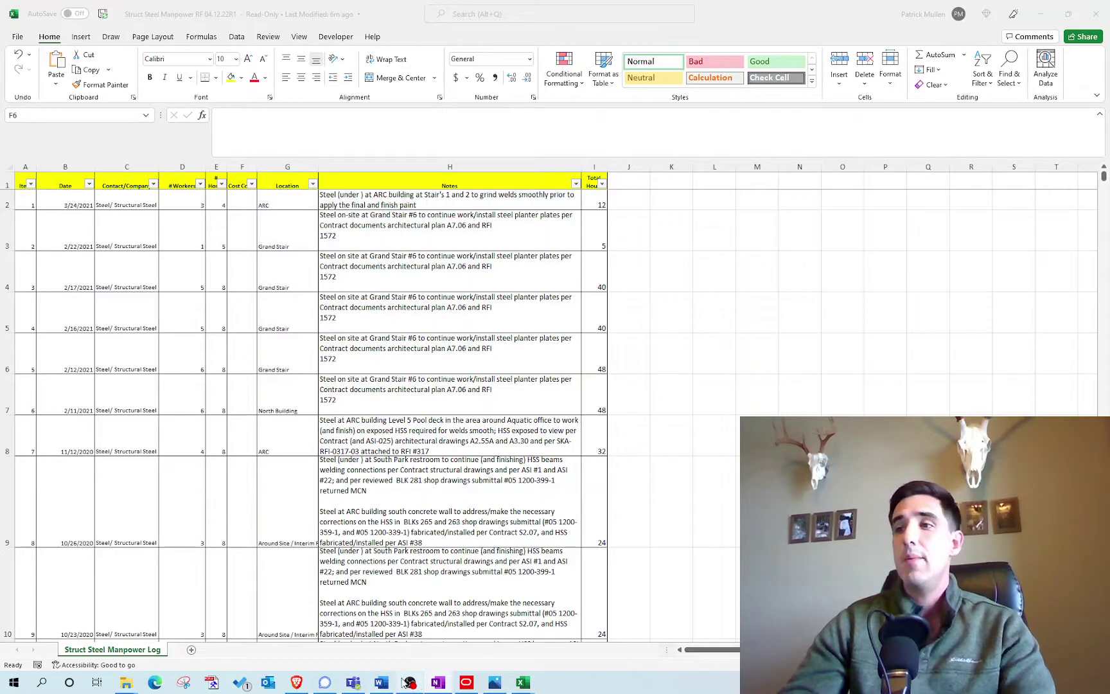
pyautogui.click(302, 684)
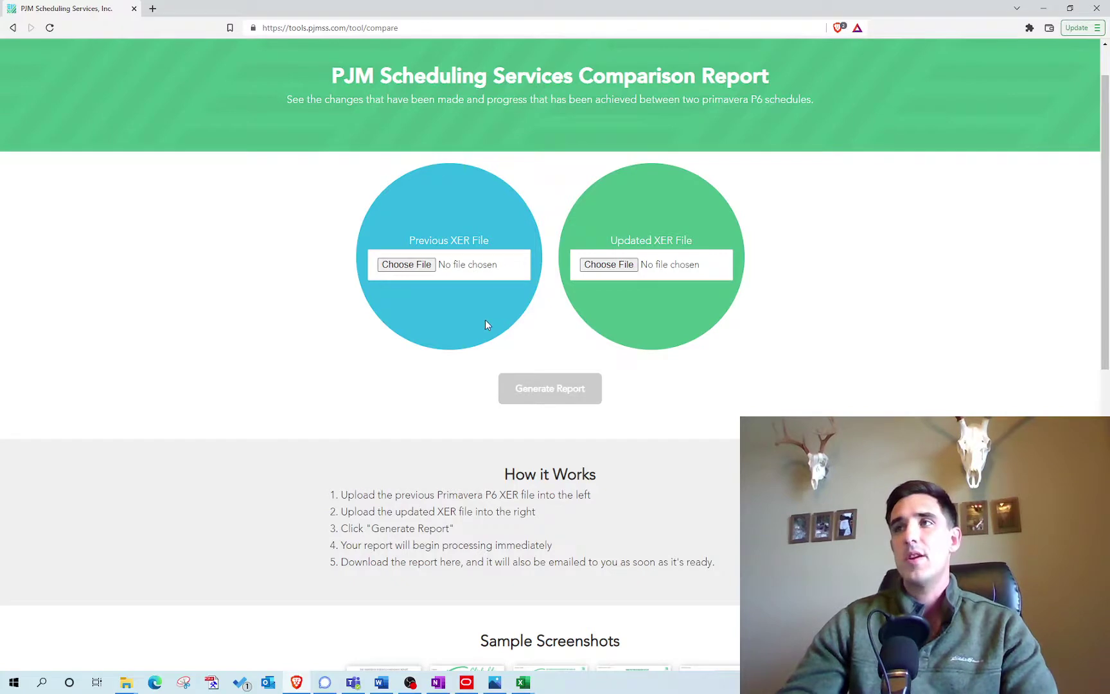
pyautogui.scroll(-1, 486, 324)
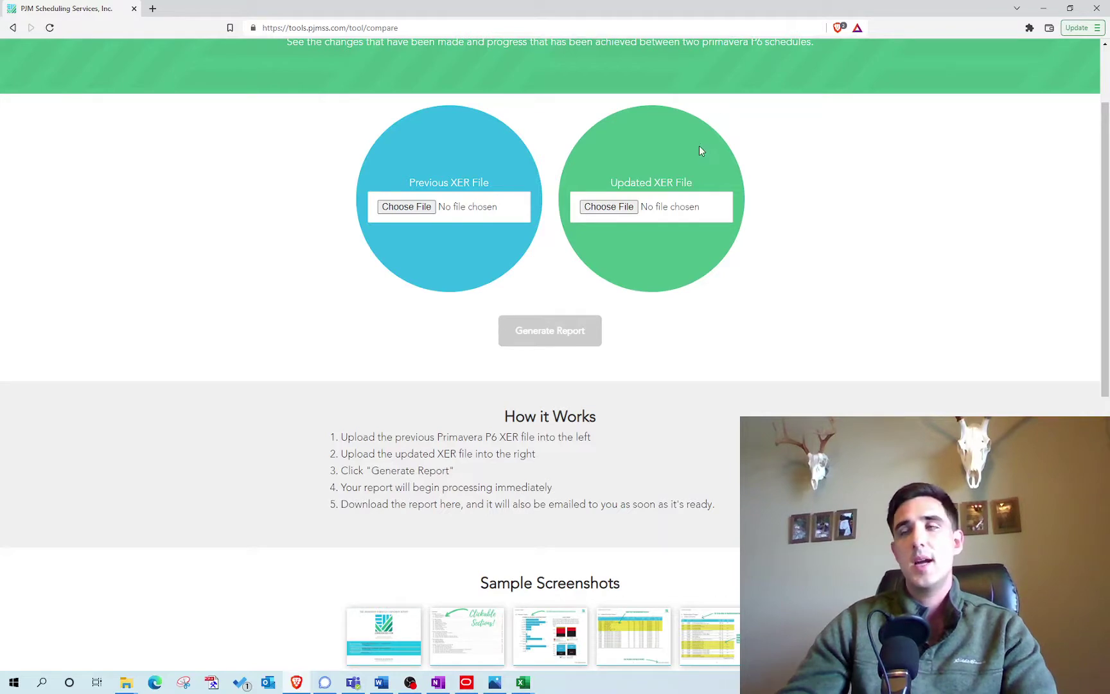
pyautogui.click(1043, 9)
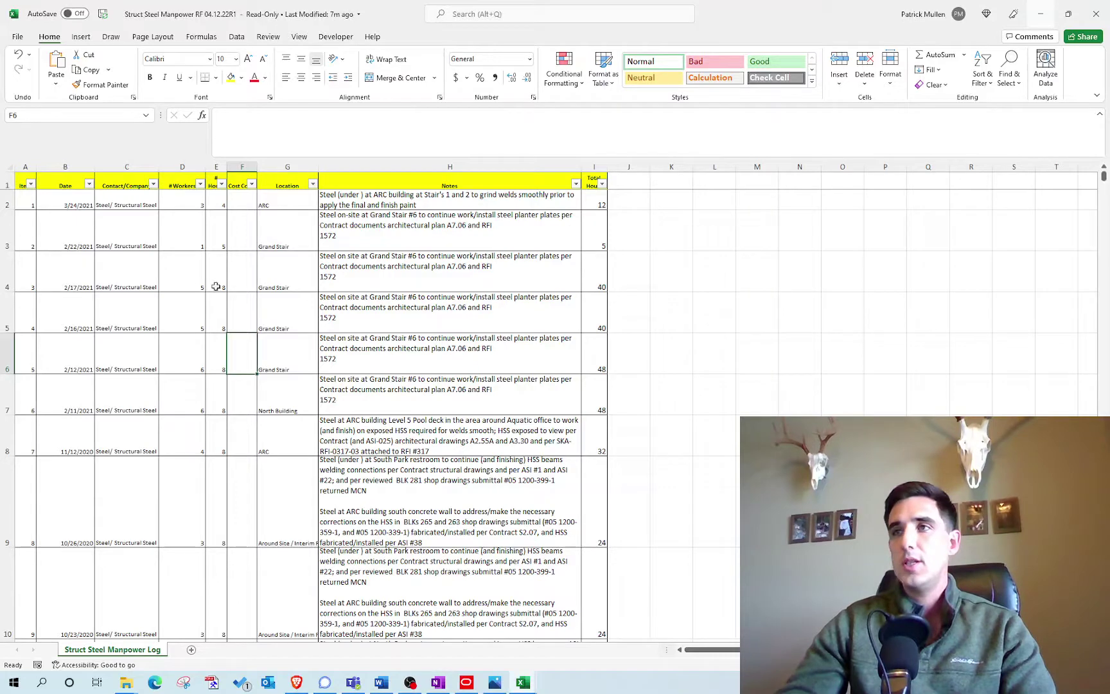
pyautogui.click(125, 201)
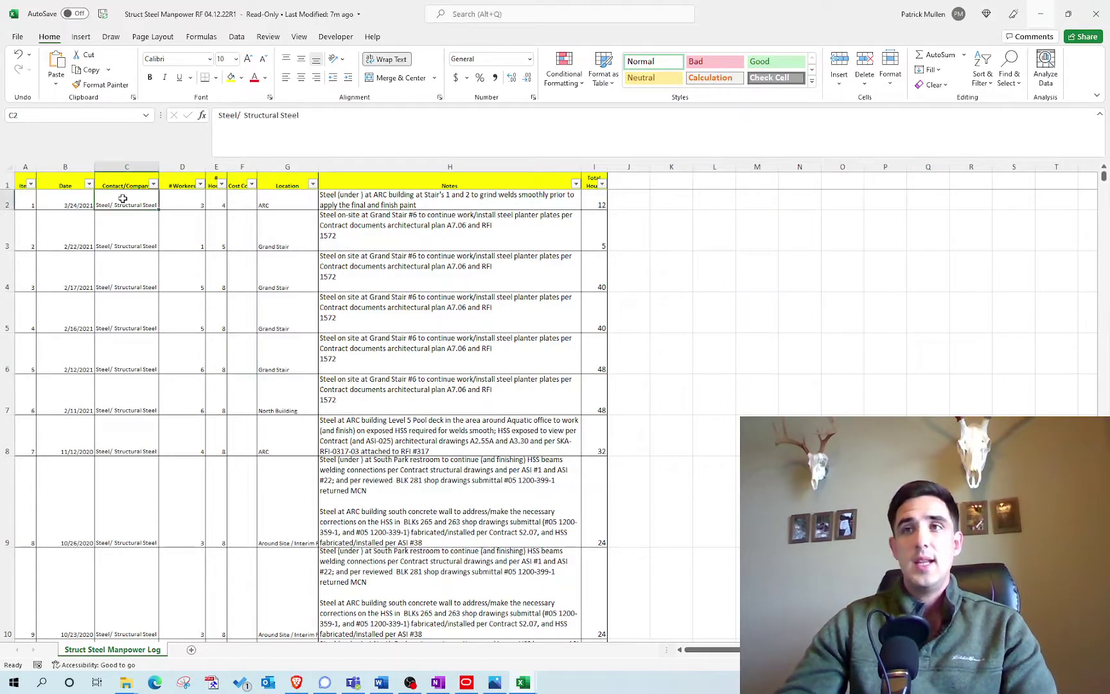
pyautogui.moveTo(1102, 175)
pyautogui.mouseDown()
pyautogui.moveTo(1104, 410)
pyautogui.moveTo(1102, 174)
pyautogui.mouseUp()
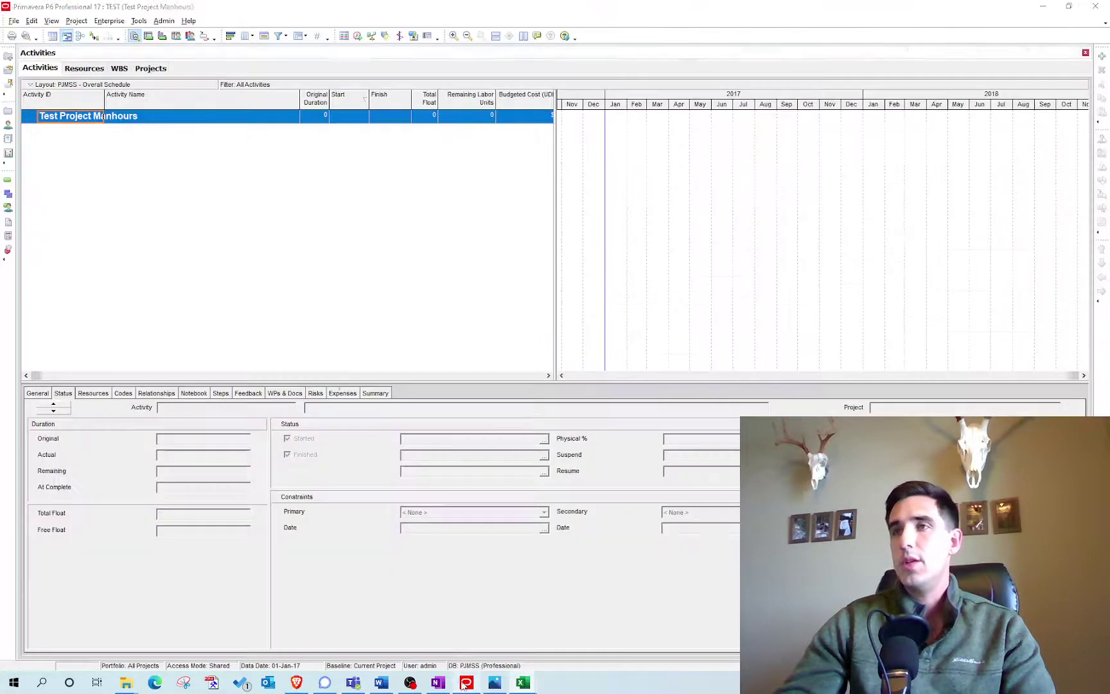
# Switch to Primavera P6 and add a WBS element named Steel under Test Project Manhours.
pyautogui.click(467, 682)
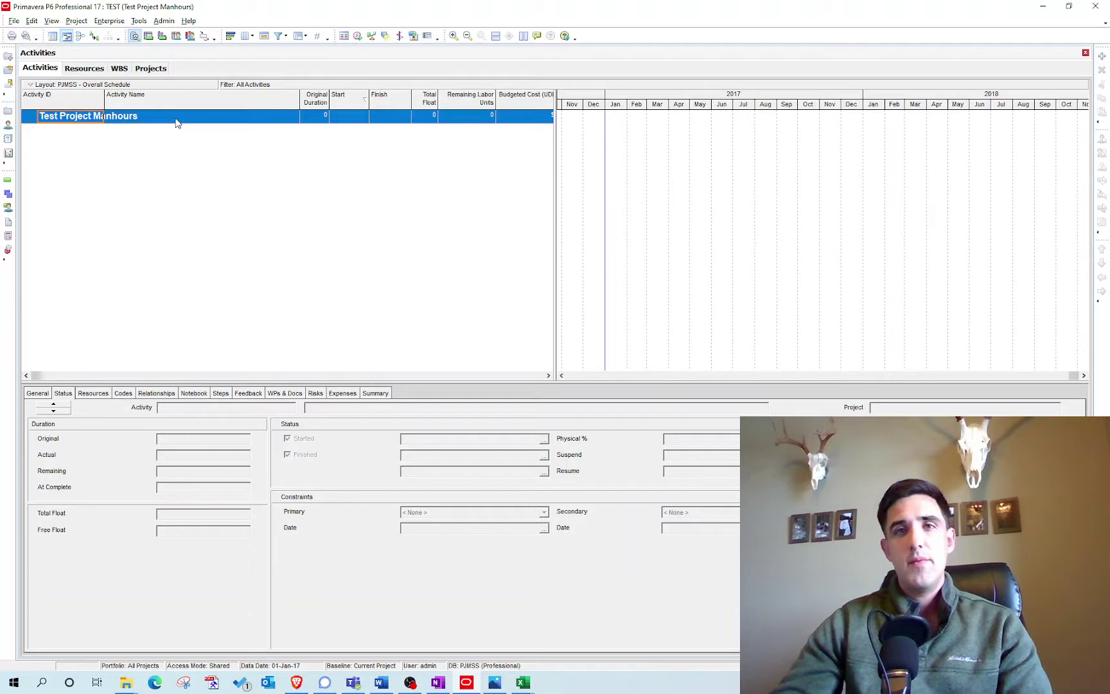
pyautogui.click(8, 194)
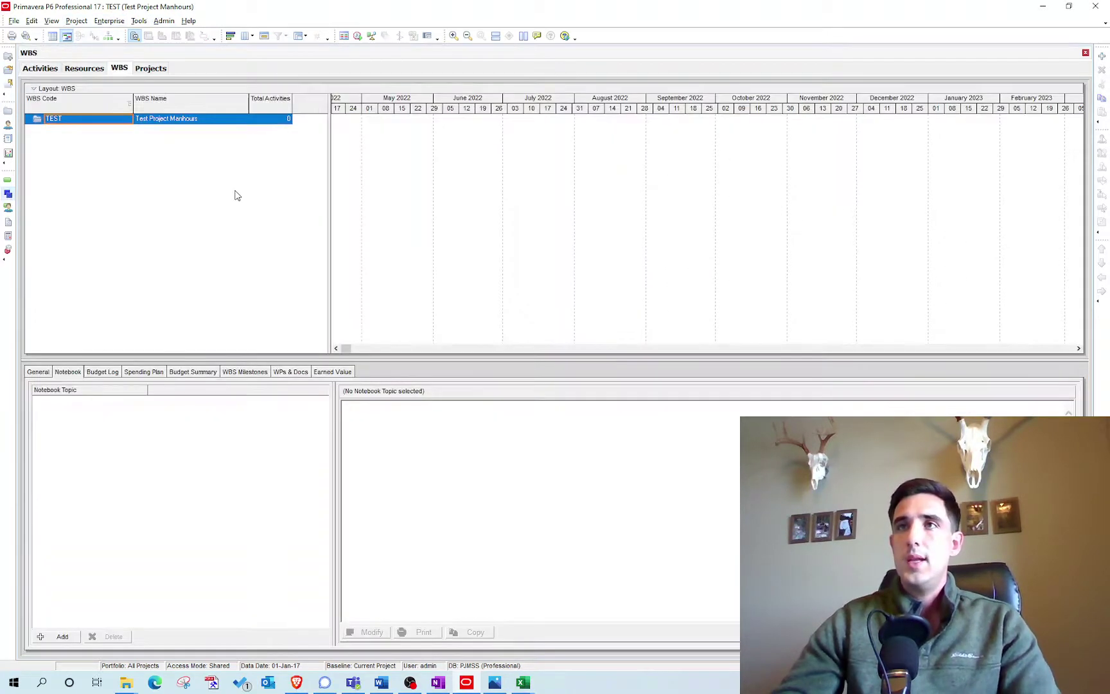
pyautogui.click(1102, 56)
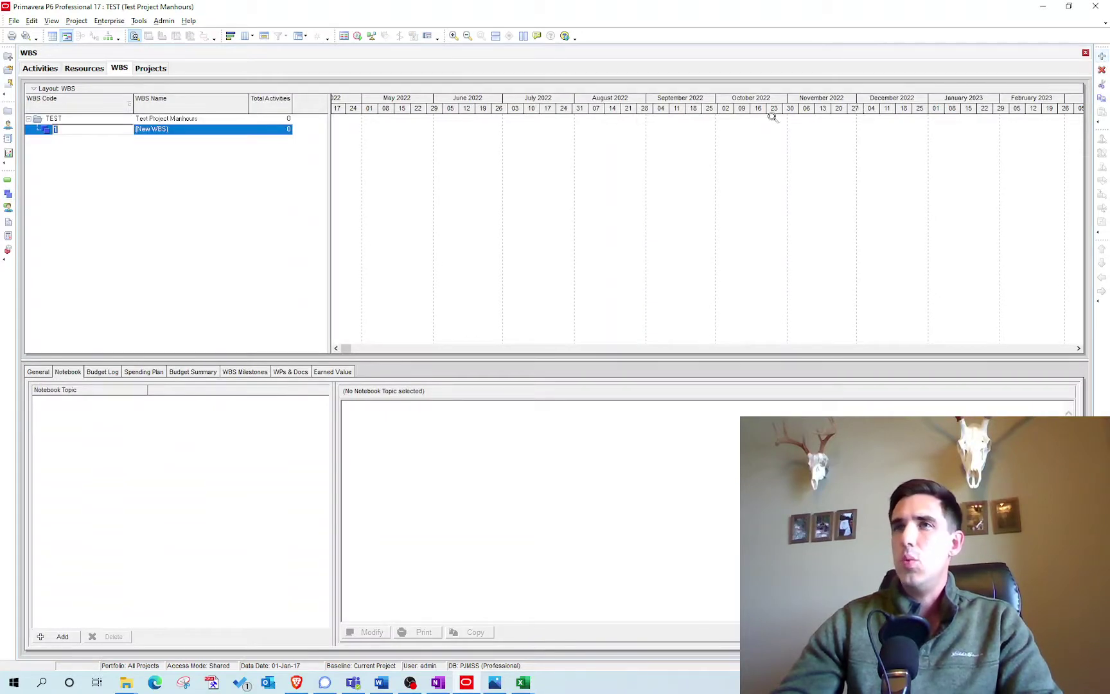
pyautogui.write('Steel')
pyautogui.press('Return')
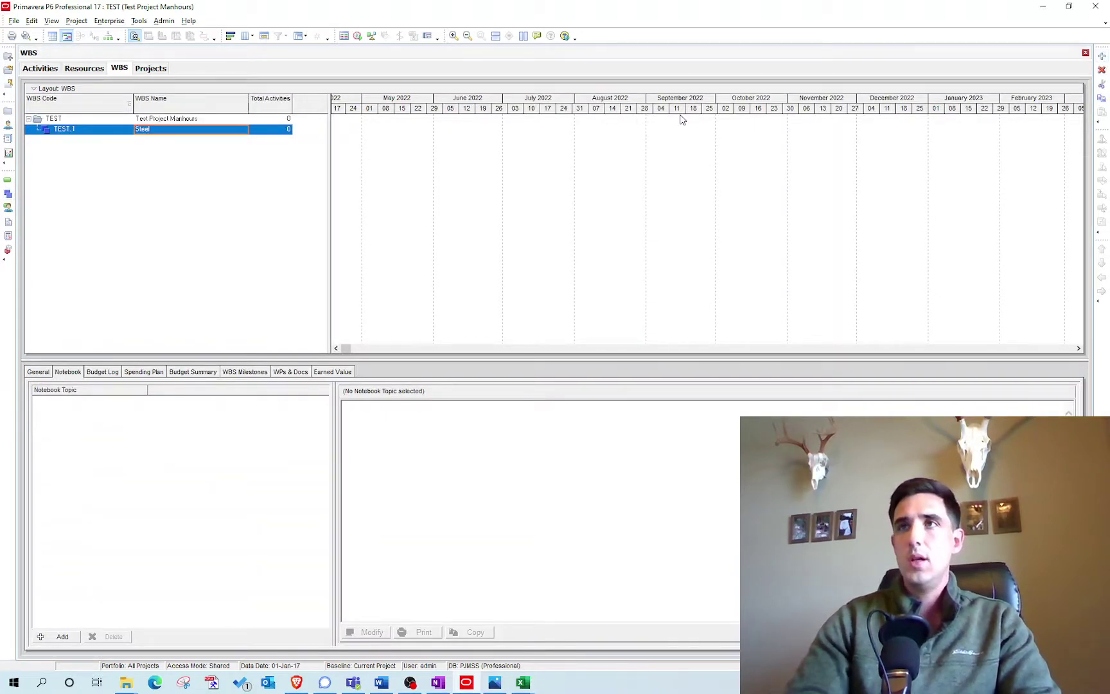
# Add a second WBS element named Concrete directly under the project, at the same level as Steel.
pyautogui.press('Up')
pyautogui.press('Insert')
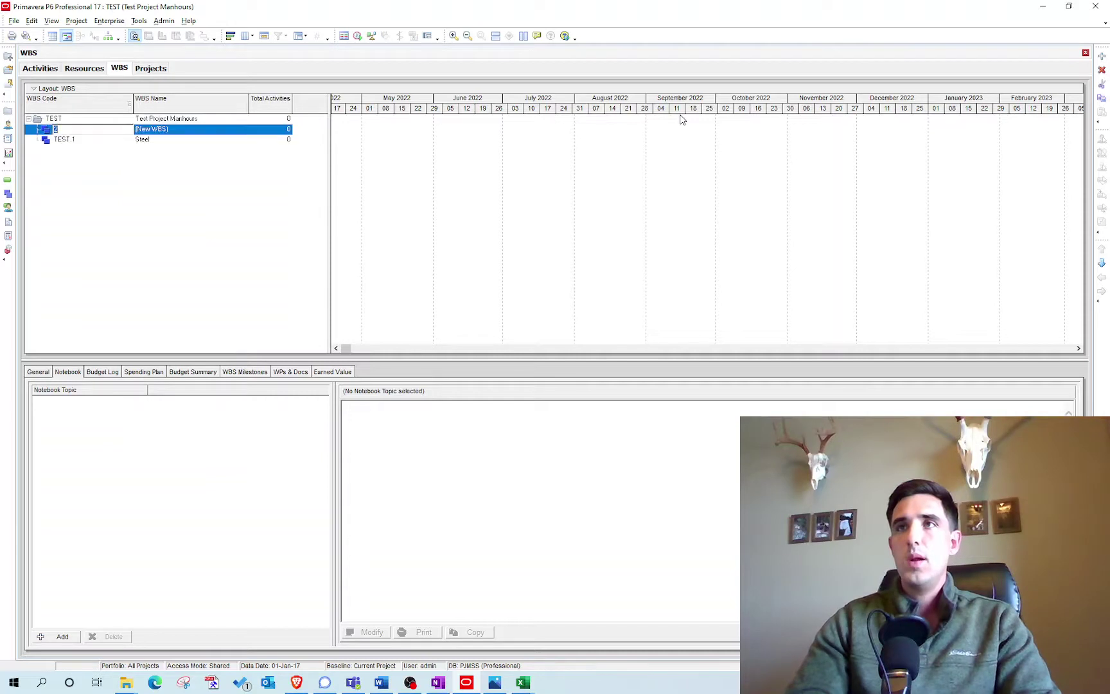
pyautogui.press('Tab')
pyautogui.write('Concrete')
pyautogui.press('Tab')
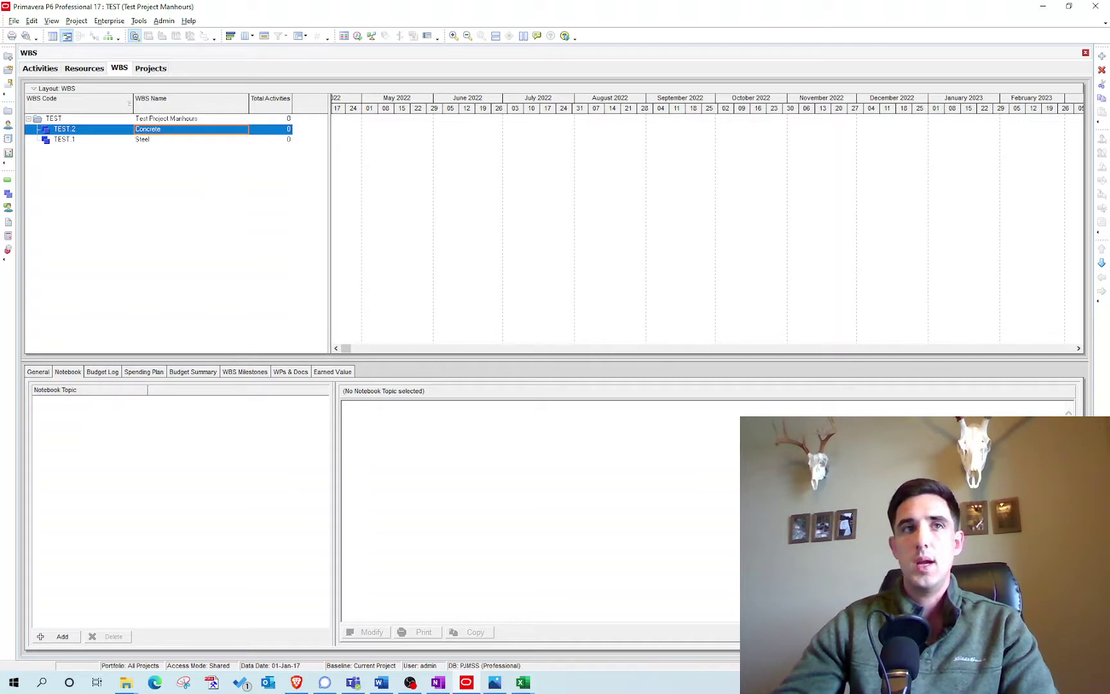
pyautogui.click(170, 141)
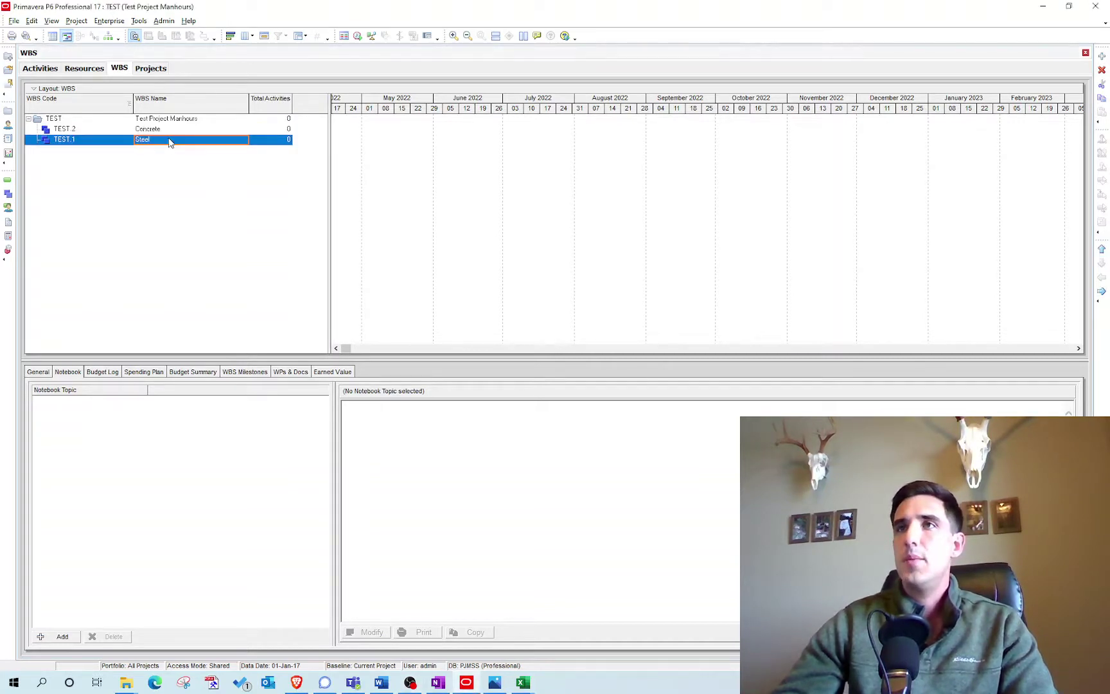
pyautogui.click(167, 133)
pyautogui.click(161, 141)
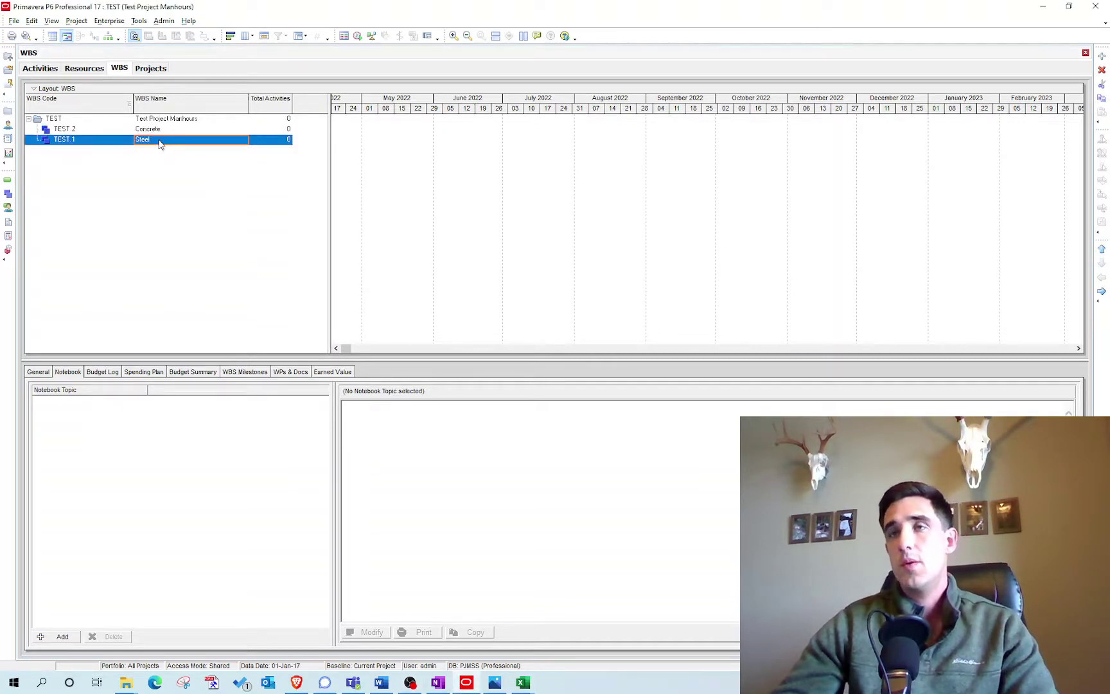
# Add an activity named Export Activity under the Steel WBS in the project's activity list.
pyautogui.click(7, 181)
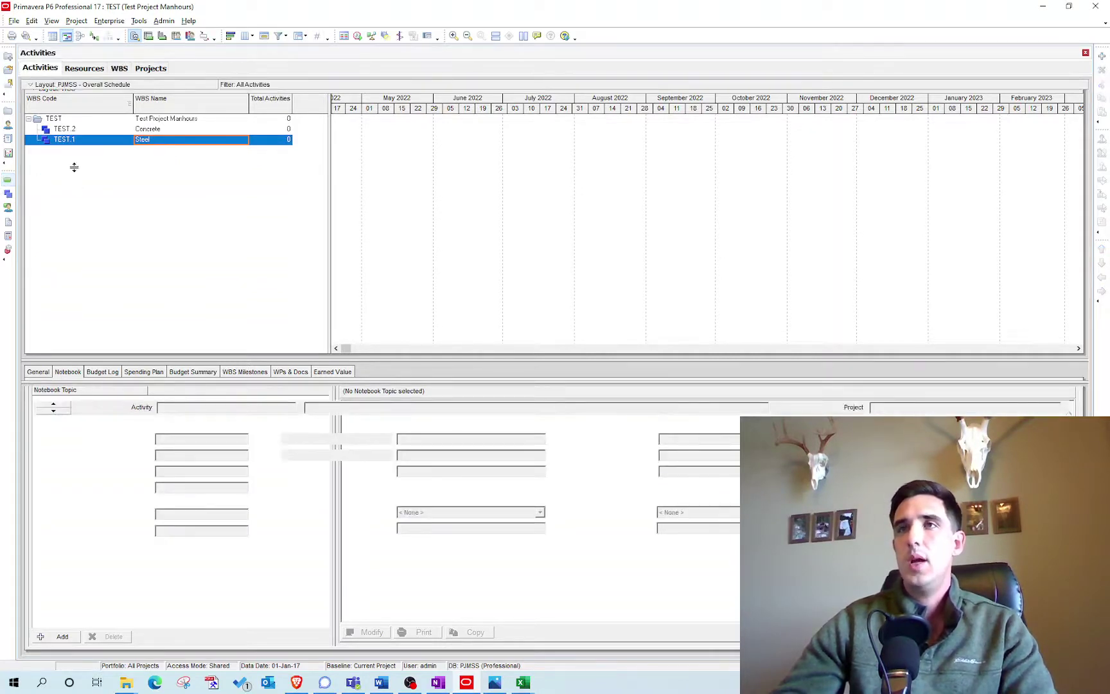
pyautogui.click(107, 143)
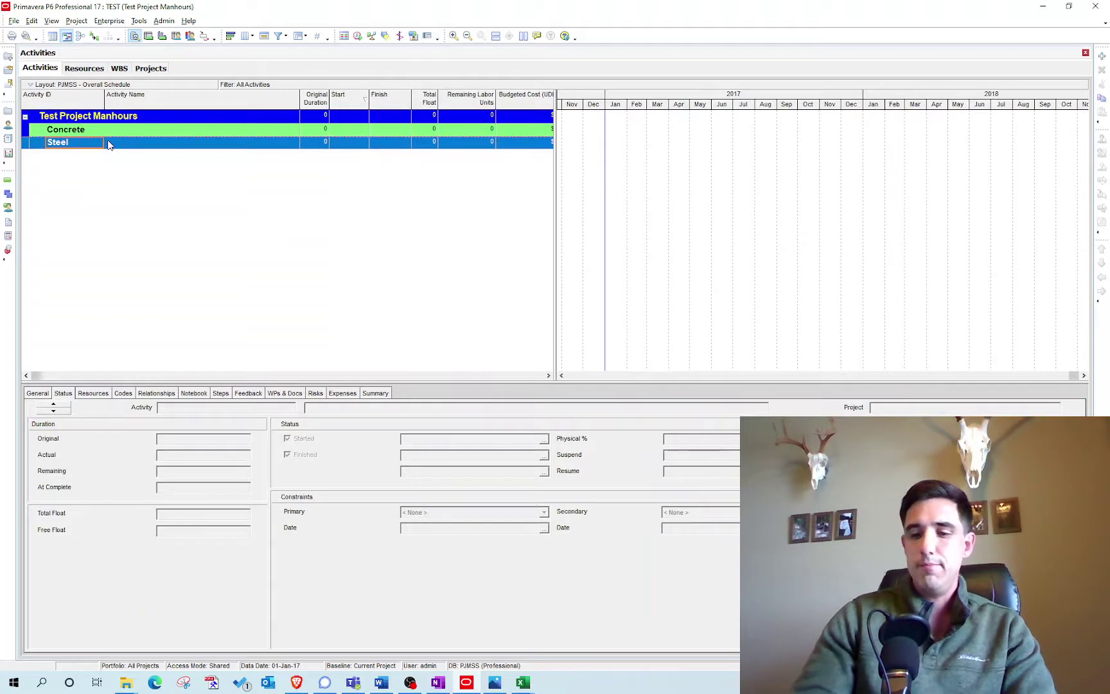
pyautogui.press('Insert')
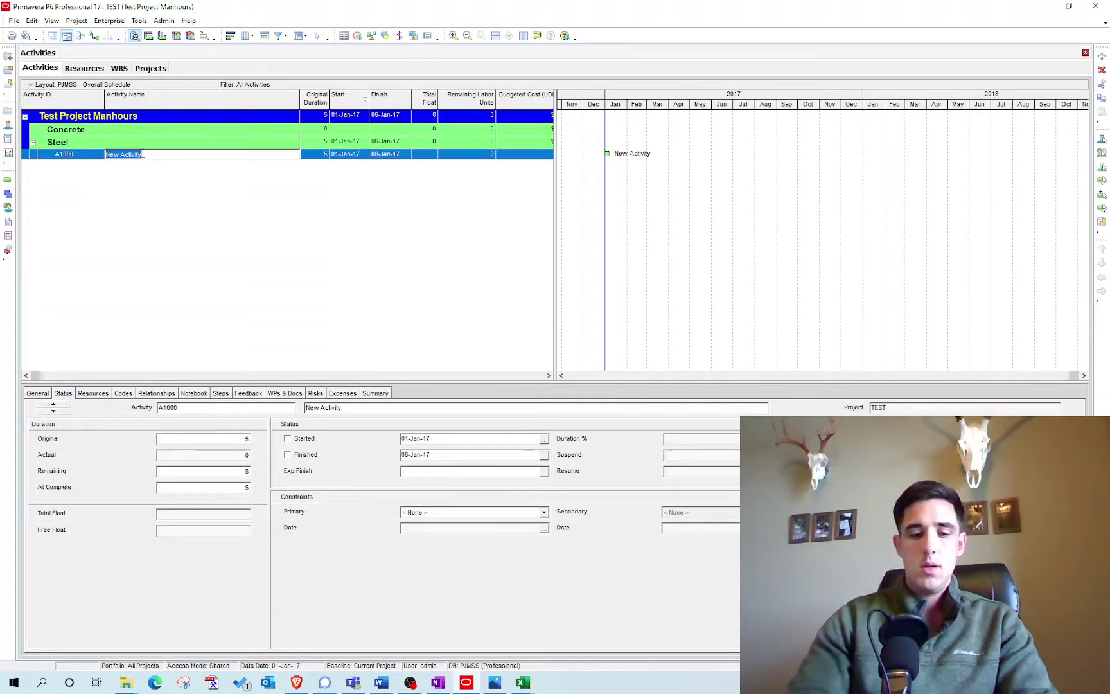
pyautogui.write('Export A')
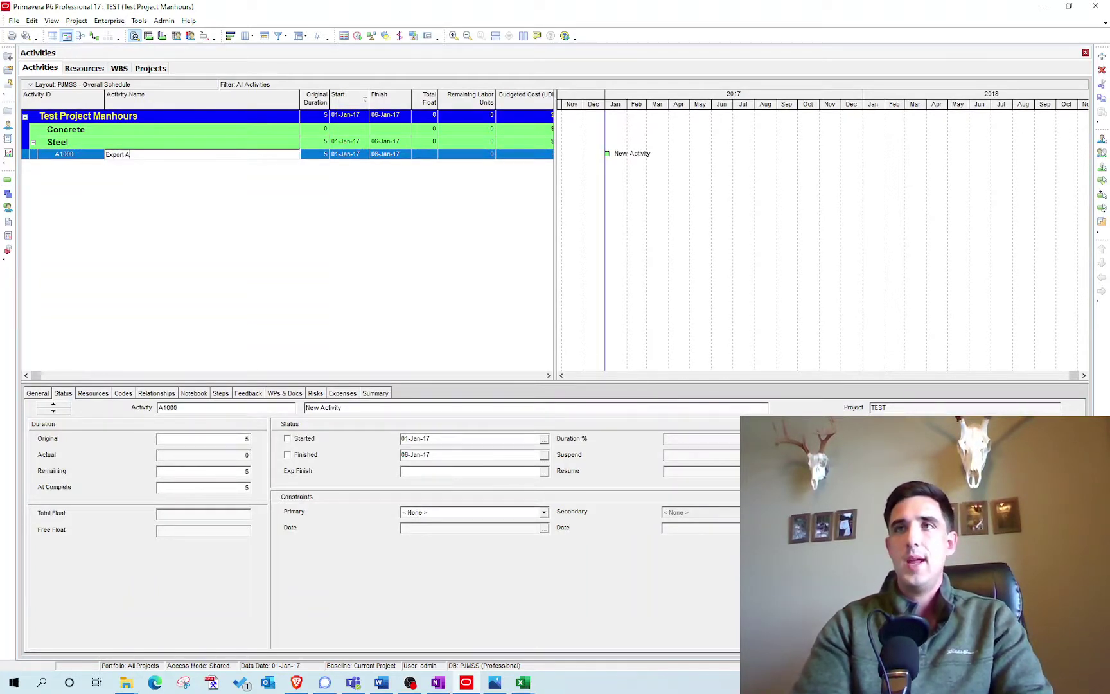
pyautogui.press('Return')
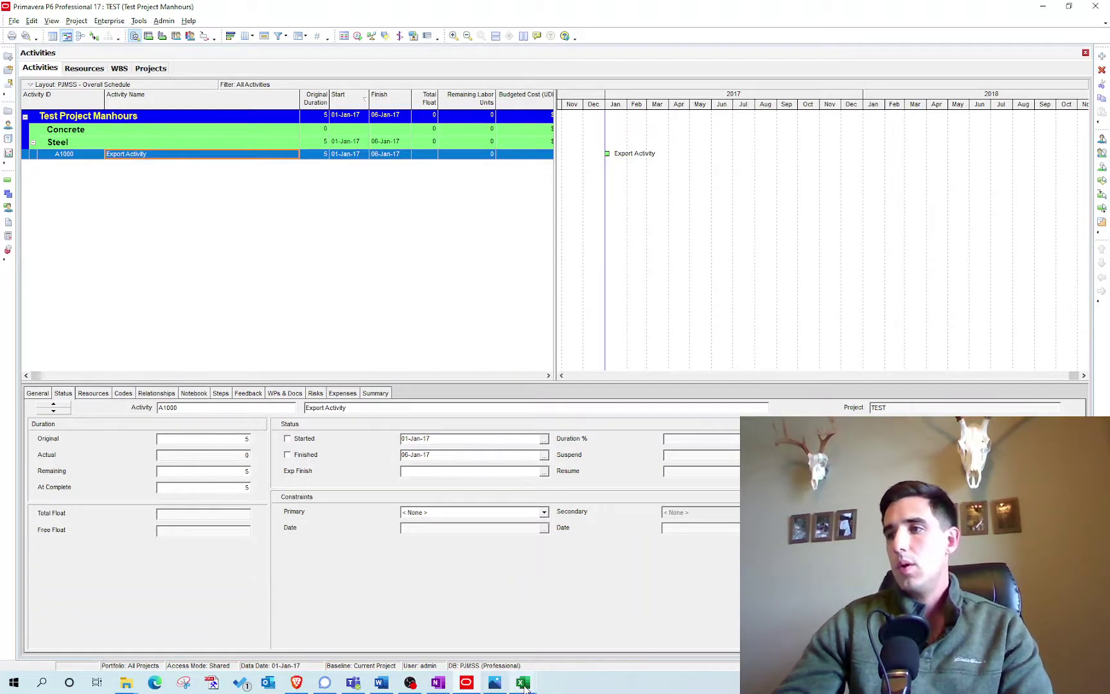
# Switch to the steel manpower log in Excel and check the first entry's date and total hours.
pyautogui.moveTo(524, 685)
pyautogui.click(597, 629)
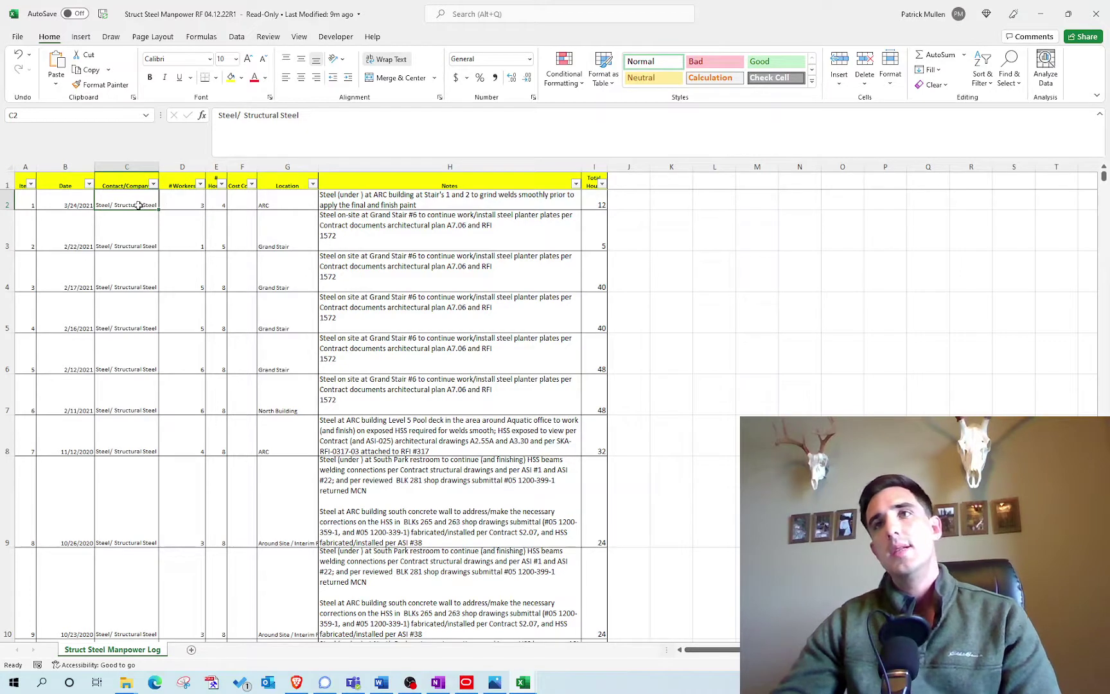
pyautogui.click(68, 201)
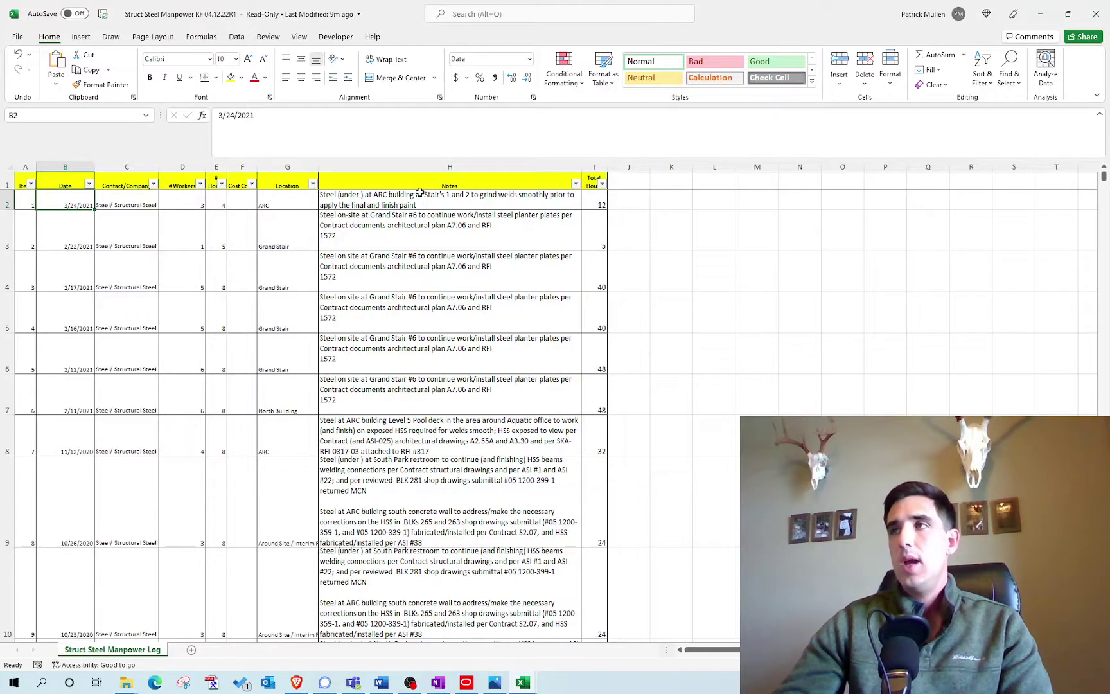
pyautogui.click(596, 200)
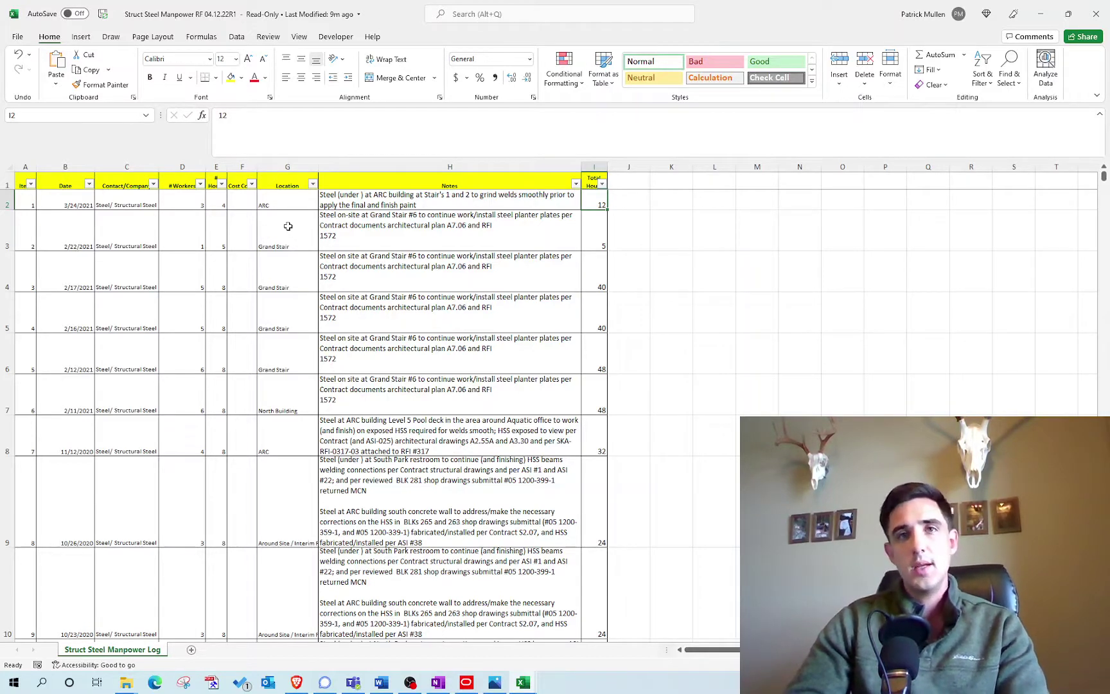
pyautogui.click(72, 207)
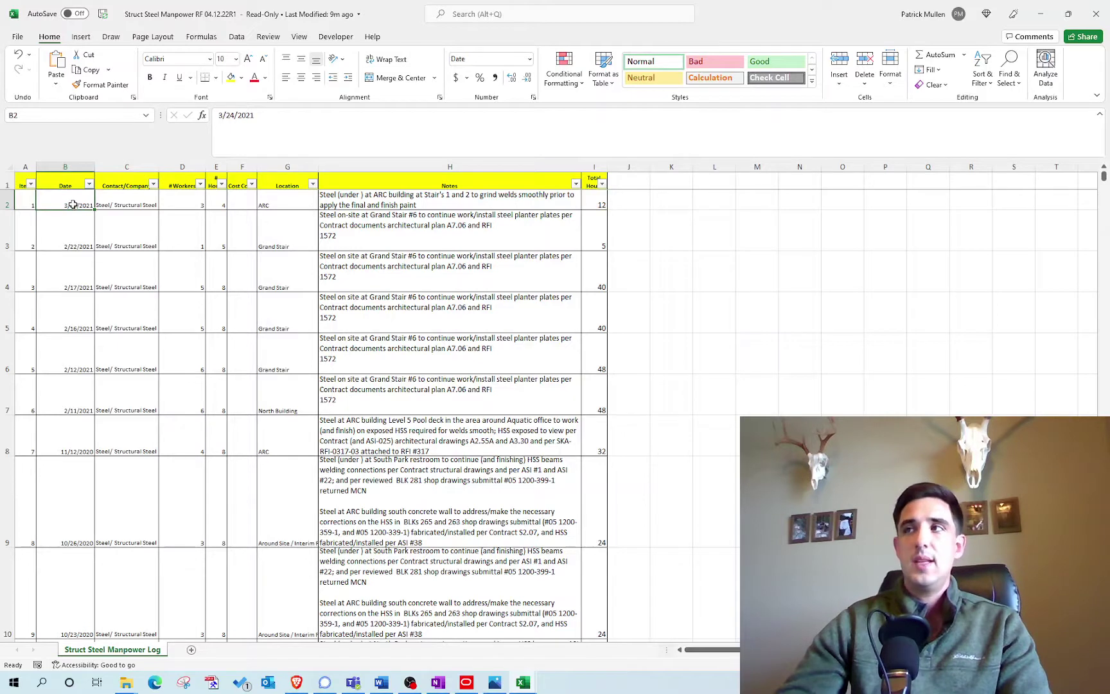
# In Primavera P6, give Export Activity a Start On or After primary constraint and an original duration of 1.
pyautogui.click(467, 682)
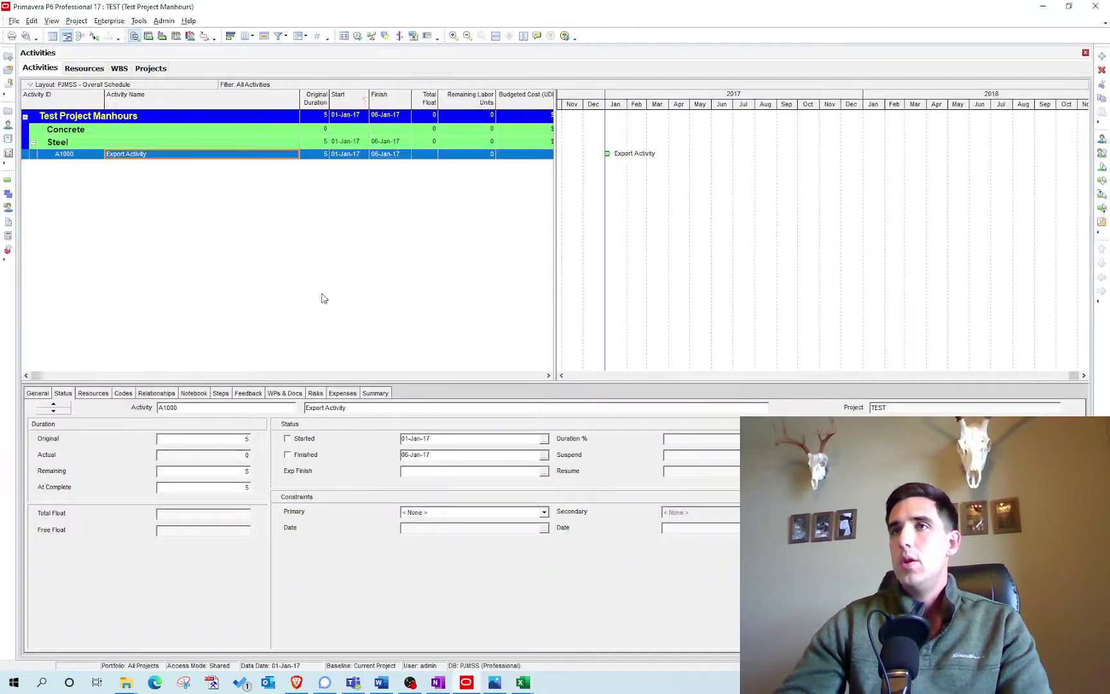
pyautogui.click(435, 511)
pyautogui.scroll(-1, 448, 550)
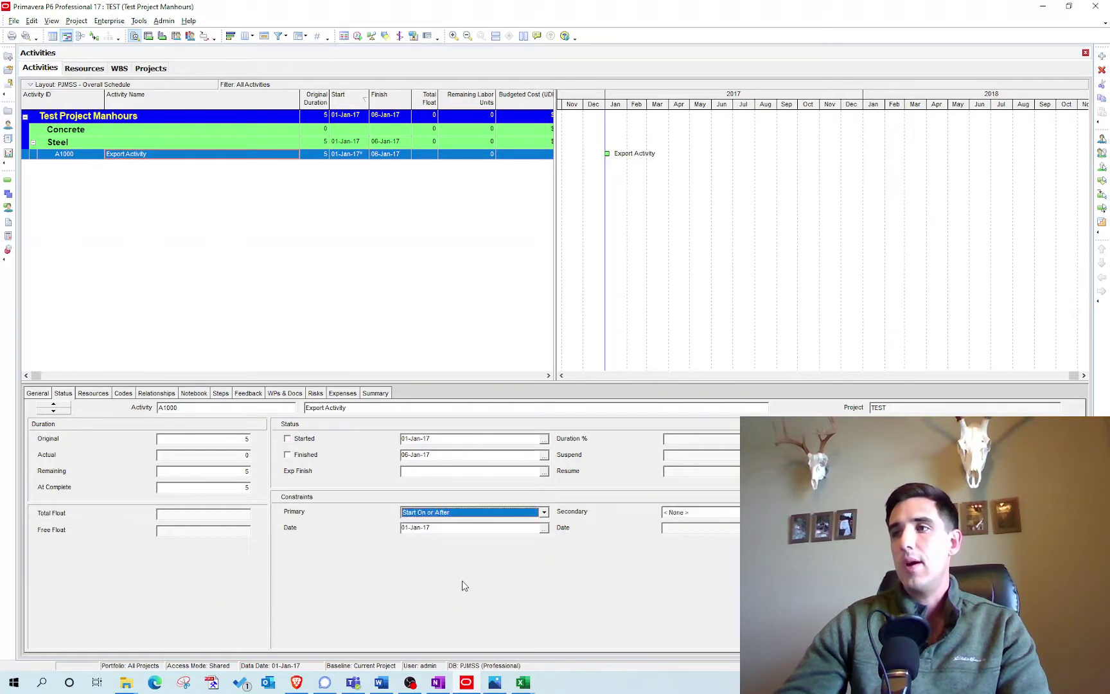
pyautogui.click(318, 154)
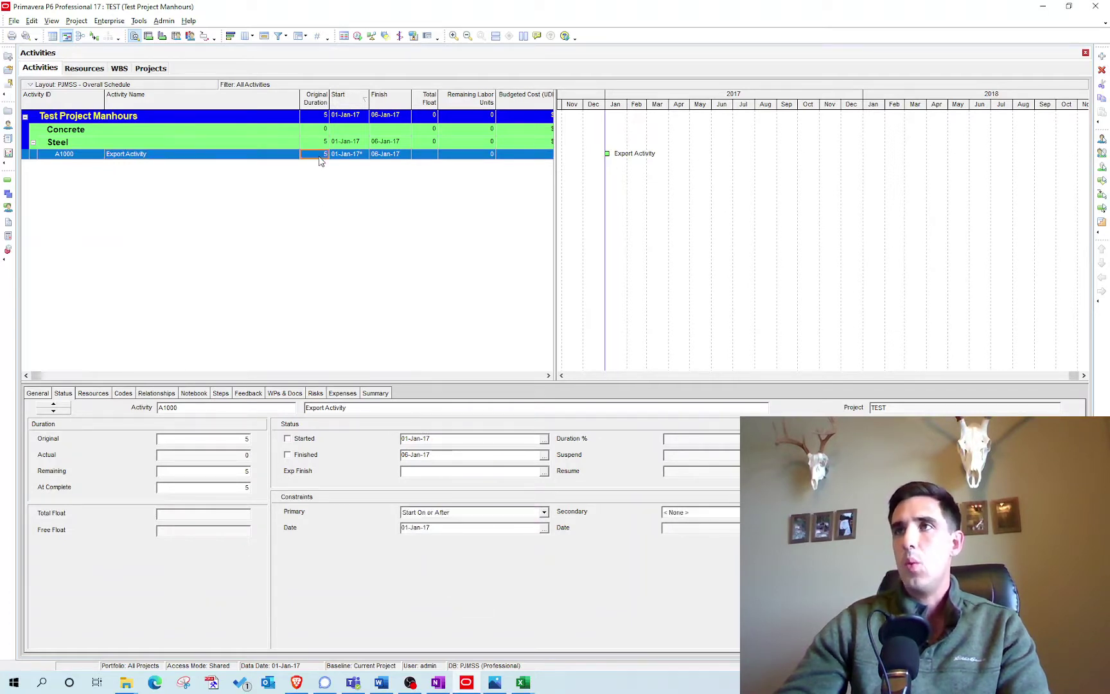
pyautogui.write('1')
pyautogui.press('Return')
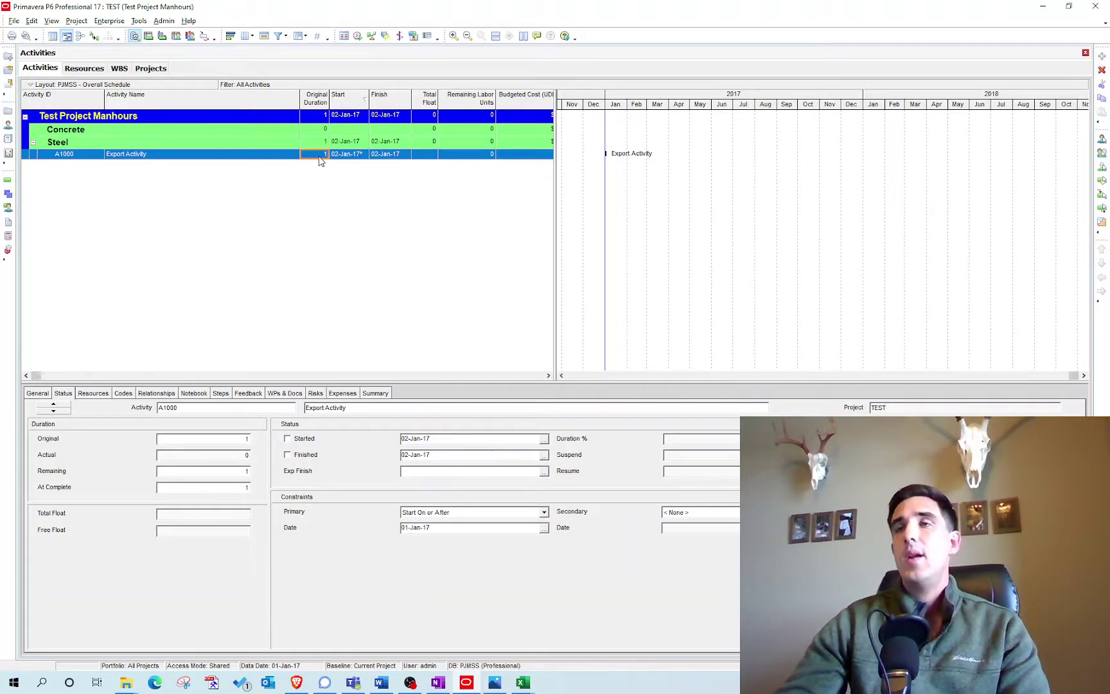
# Set up a Spreadsheet (XLSX) export of the Activities data for the Test Project Manhours project.
pyautogui.click(15, 21)
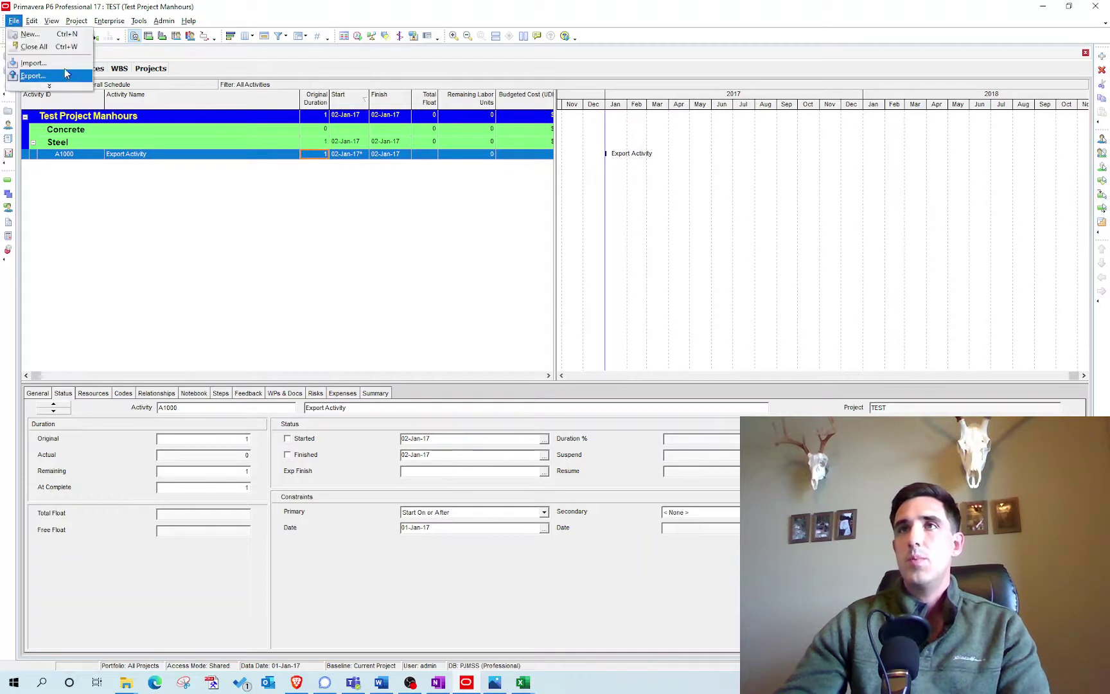
pyautogui.click(51, 75)
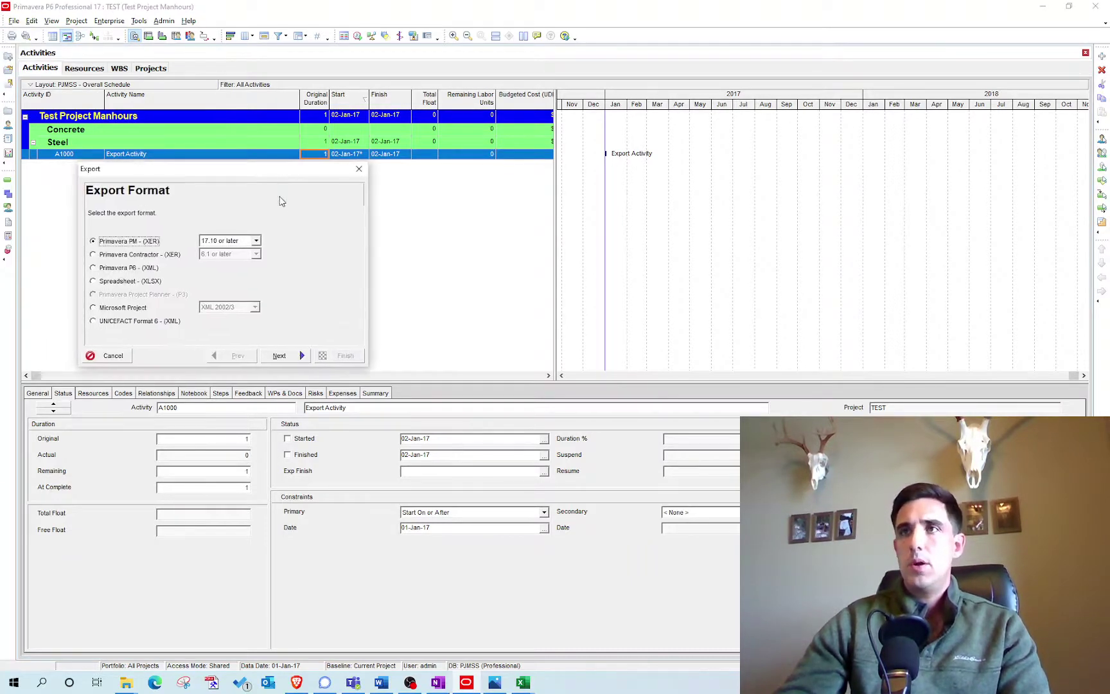
pyautogui.click(120, 283)
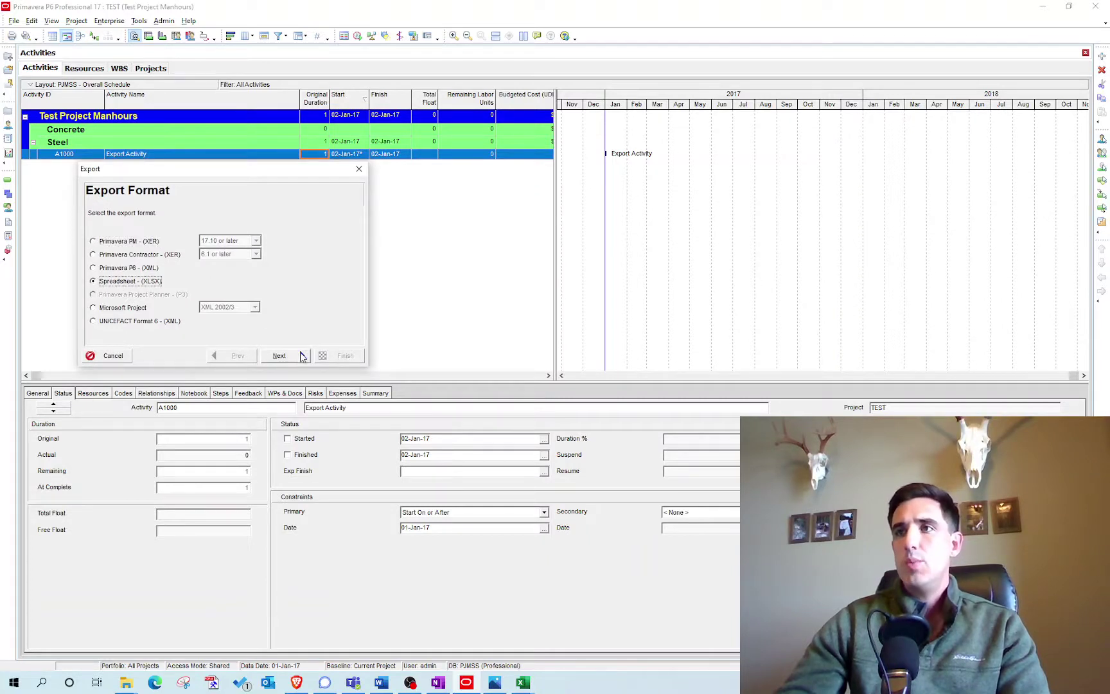
pyautogui.click(292, 363)
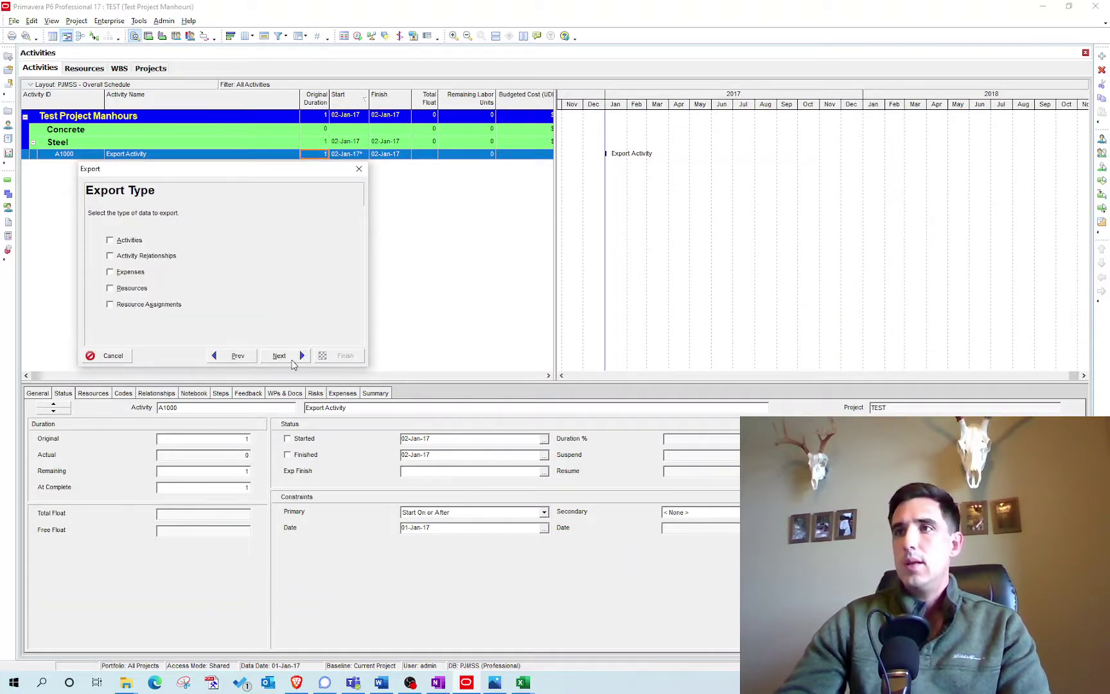
pyautogui.click(111, 241)
pyautogui.click(282, 356)
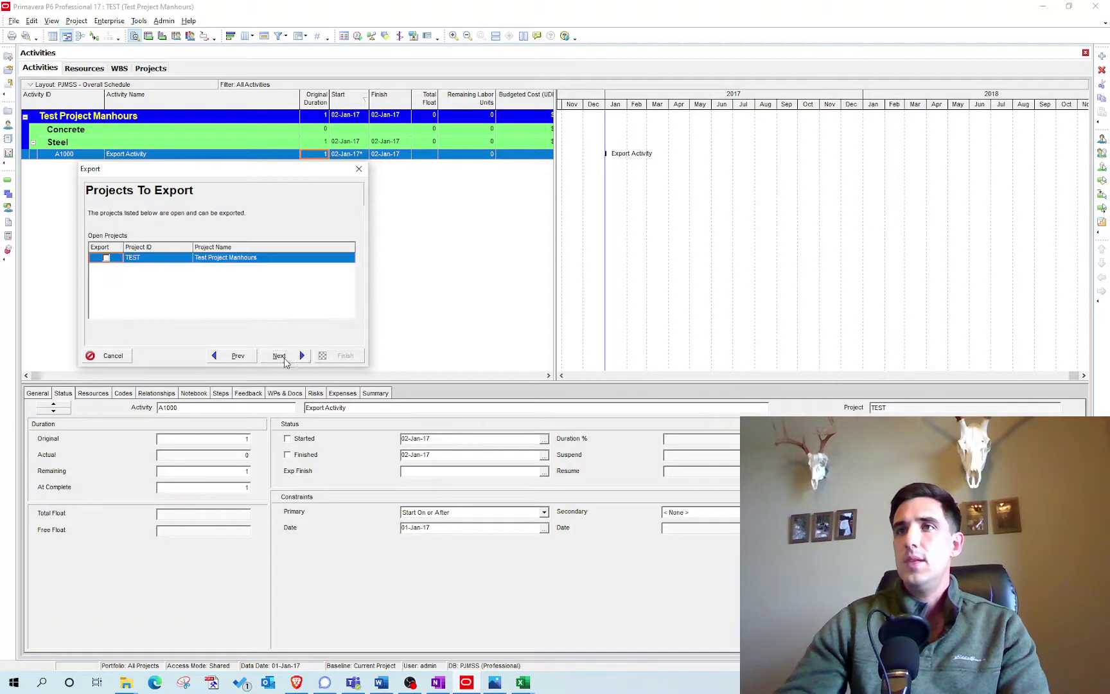
pyautogui.click(292, 356)
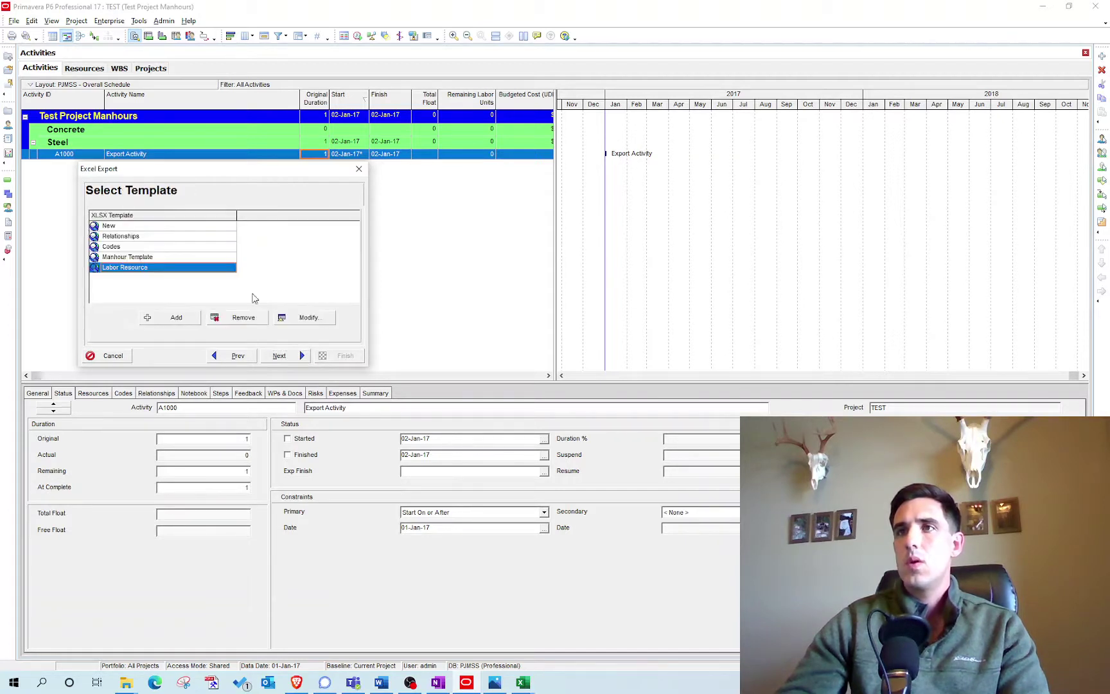
# Choose Manhour Template for the export and check its selected columns, from WBS Code through Primary Constraint Date.
pyautogui.click(144, 258)
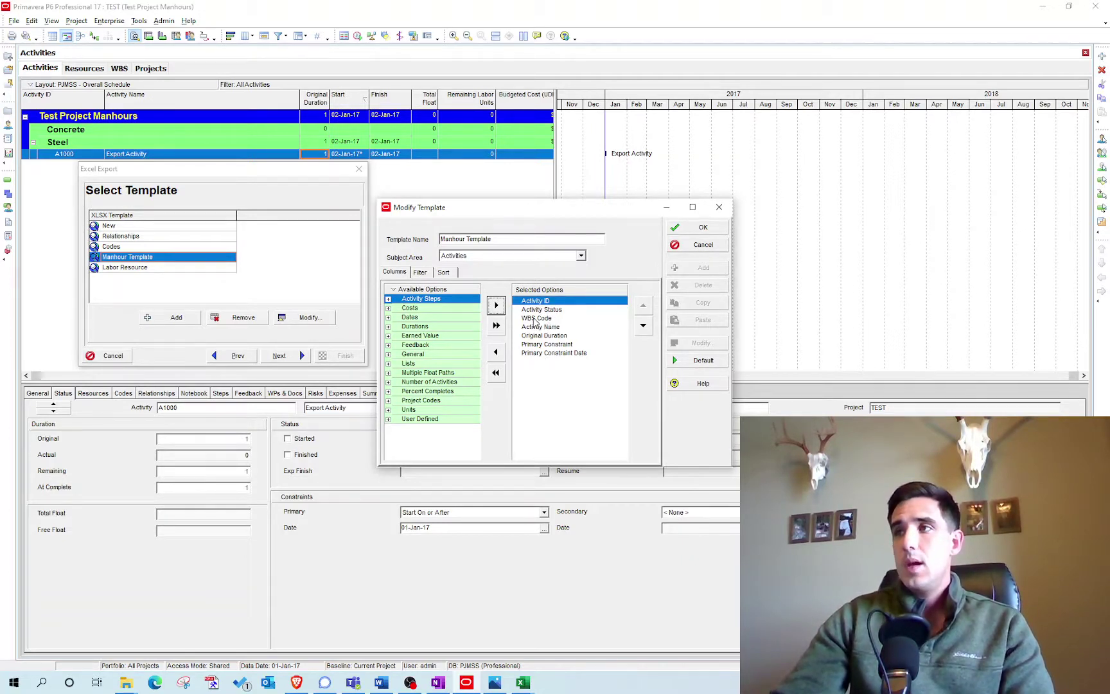
pyautogui.click(535, 318)
pyautogui.click(548, 327)
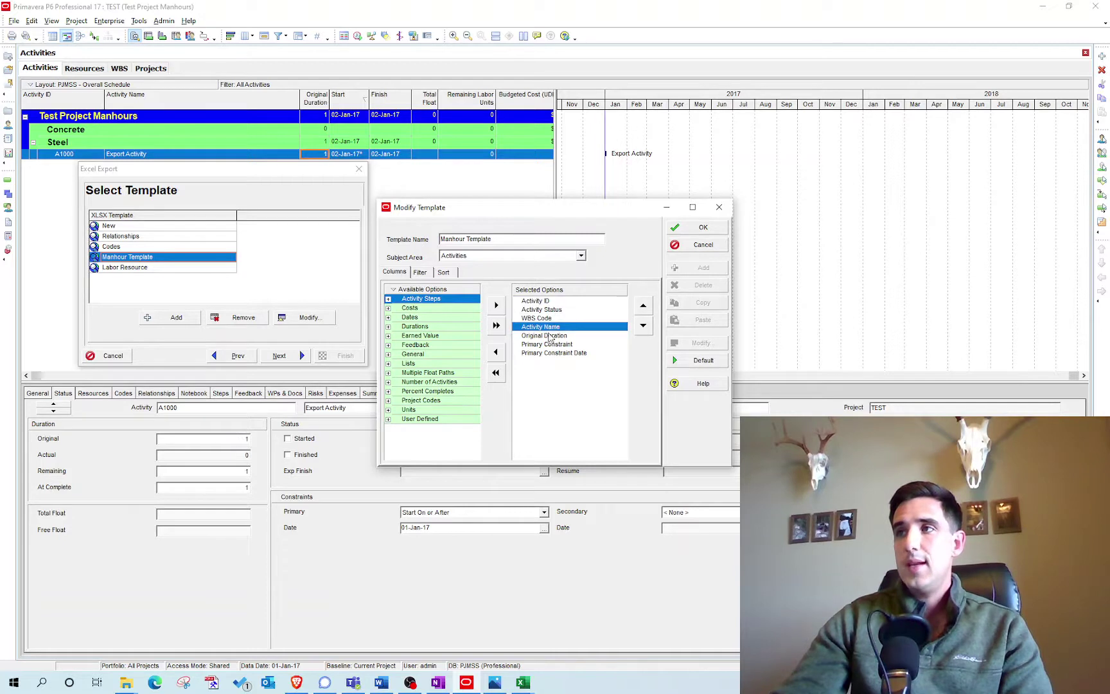
pyautogui.click(552, 336)
pyautogui.click(555, 345)
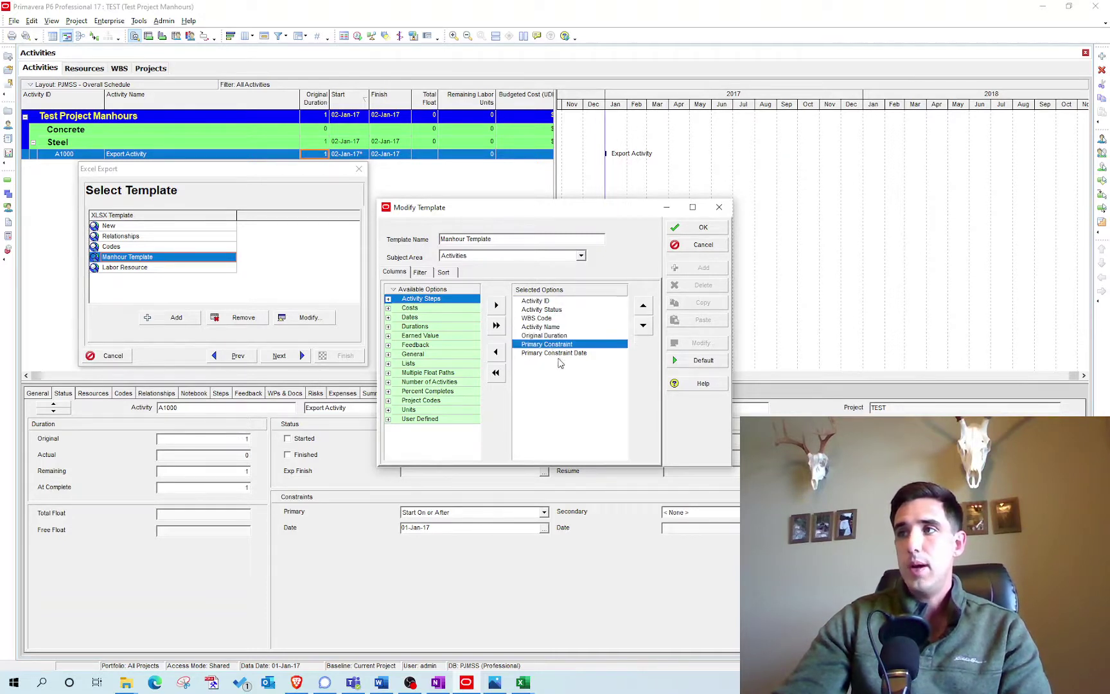
pyautogui.click(563, 354)
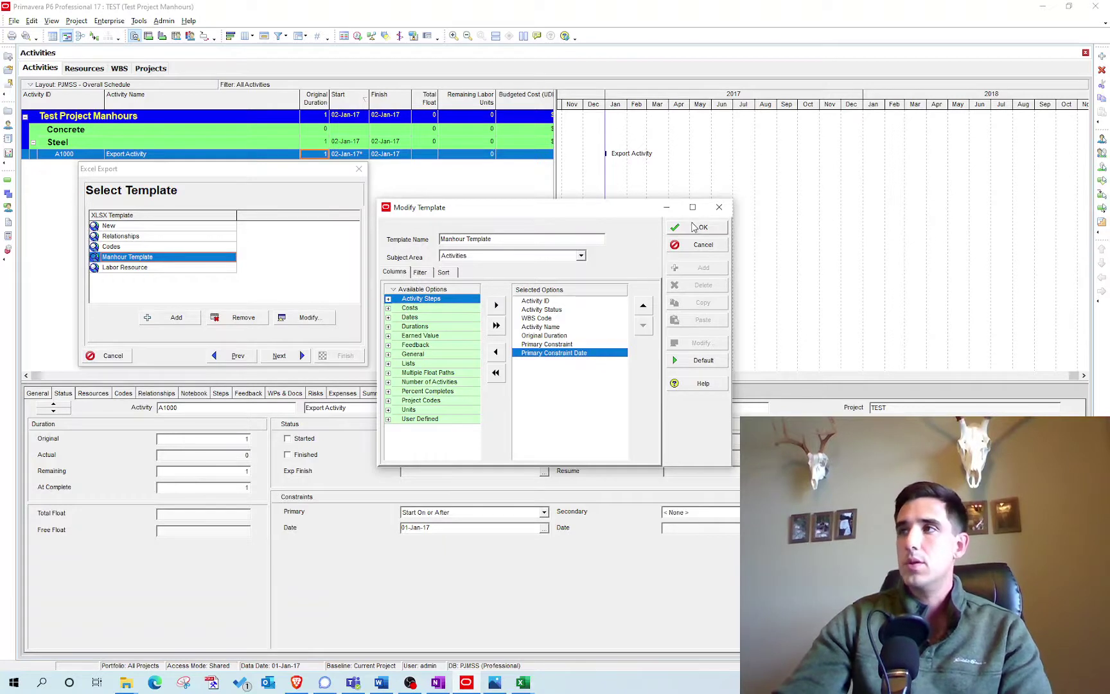
pyautogui.click(702, 227)
# Run the activities export to the spreadsheet file and close the export wizard.
pyautogui.click(282, 356)
pyautogui.click(282, 356)
pyautogui.click(341, 356)
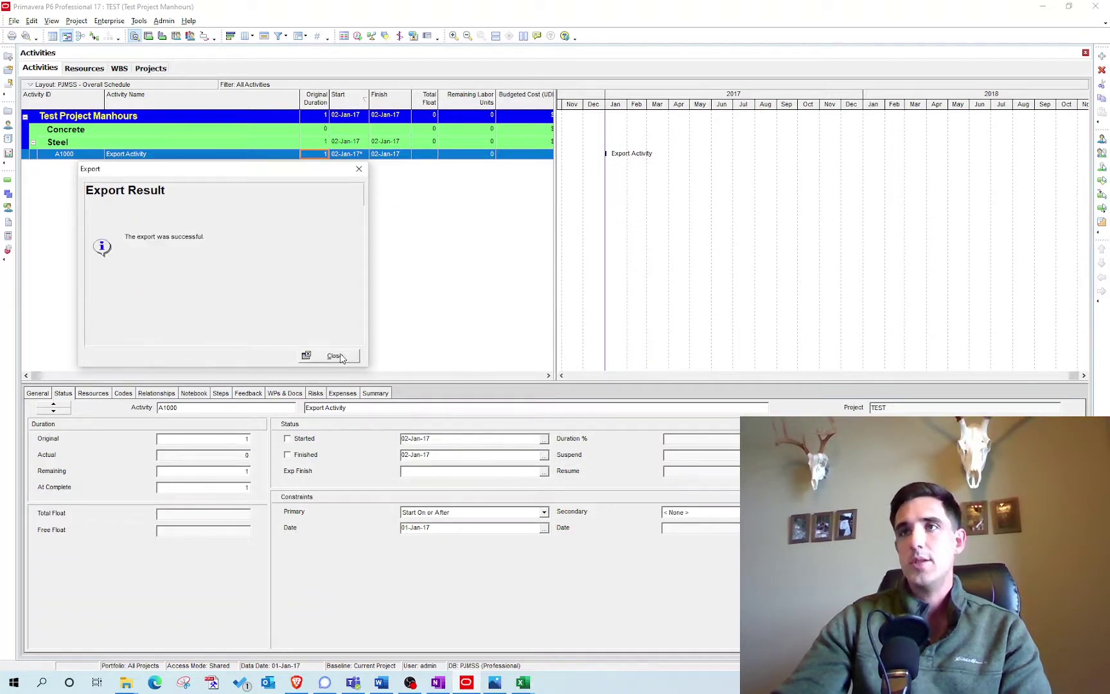
pyautogui.click(341, 357)
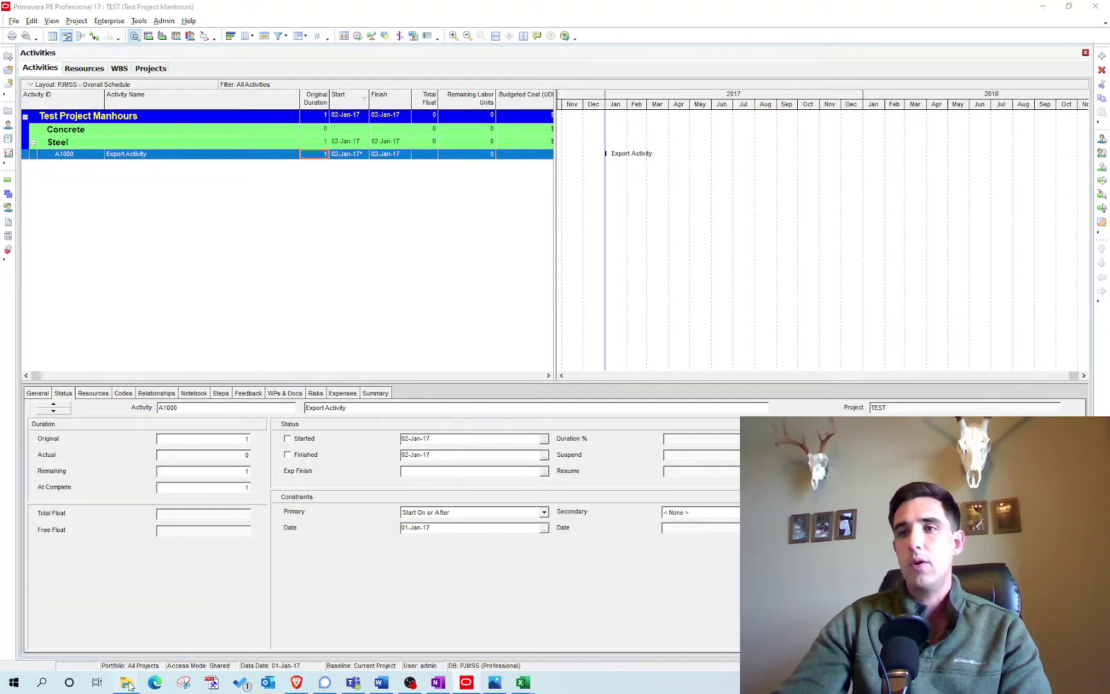
# Open the exported TEST-Activities workbook in Excel from the Manhour Loading folder and widen its columns to fit their contents.
pyautogui.moveTo(132, 680)
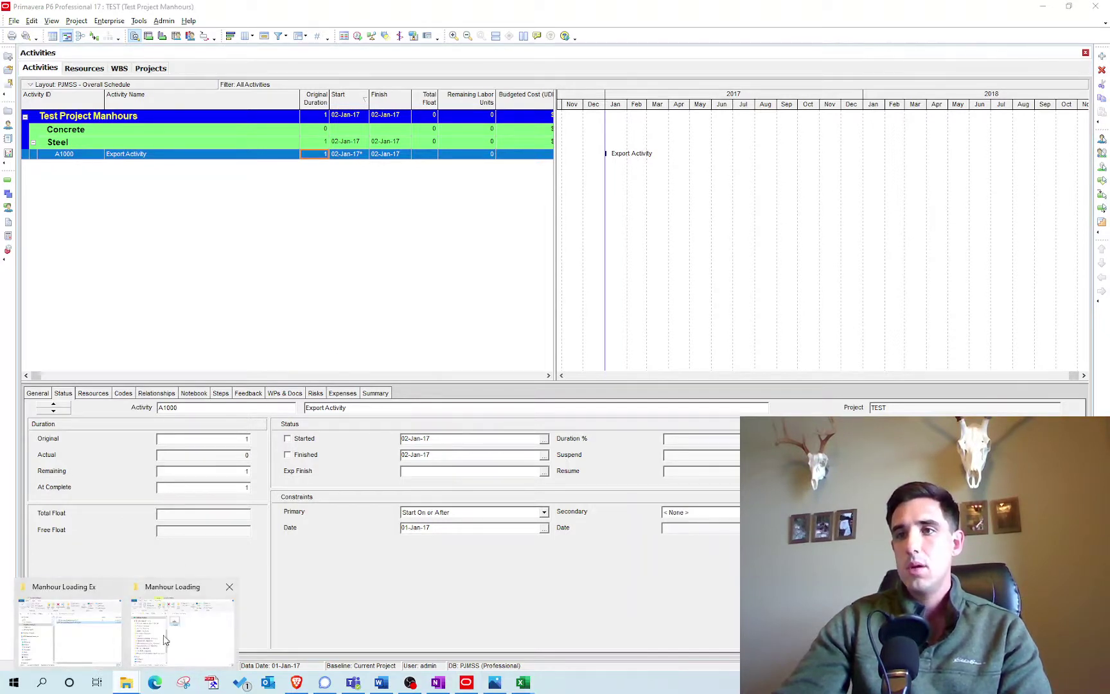
pyautogui.click(77, 617)
pyautogui.moveTo(407, 49); pyautogui.dragTo(1, 118)
pyautogui.doubleClick(77, 277)
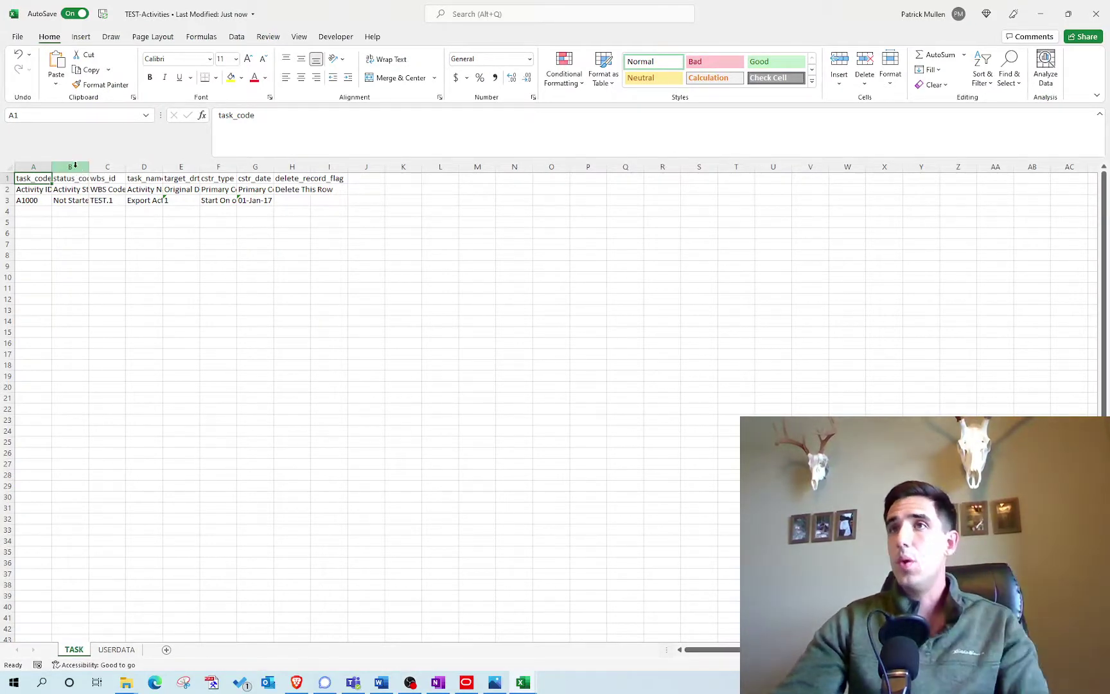
pyautogui.moveTo(51, 168); pyautogui.dragTo(72, 169)
pyautogui.moveTo(146, 169); pyautogui.dragTo(503, 177)
# Delete the status_code column from the TASK sheet.
pyautogui.click(96, 180)
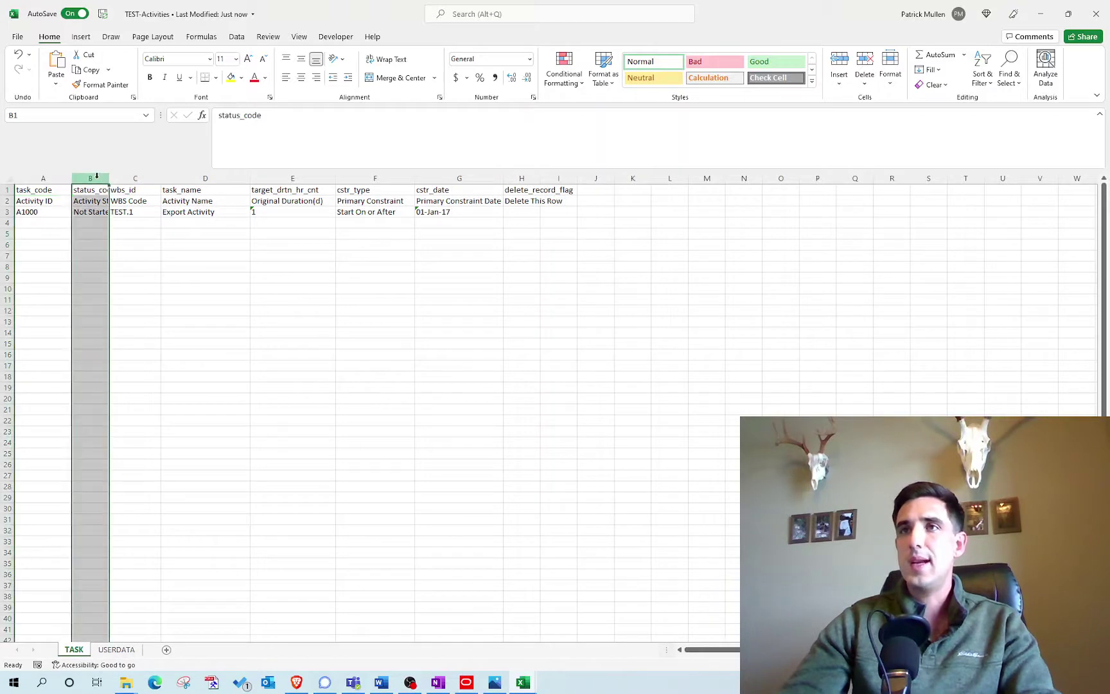
pyautogui.rightClick(97, 181)
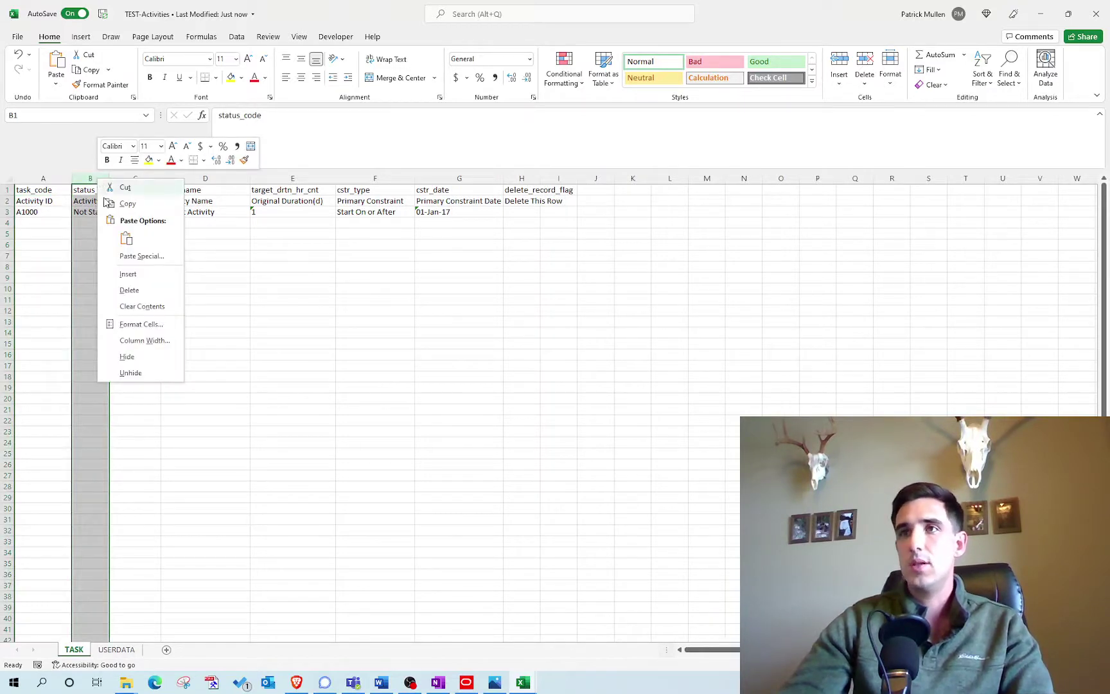
pyautogui.click(132, 291)
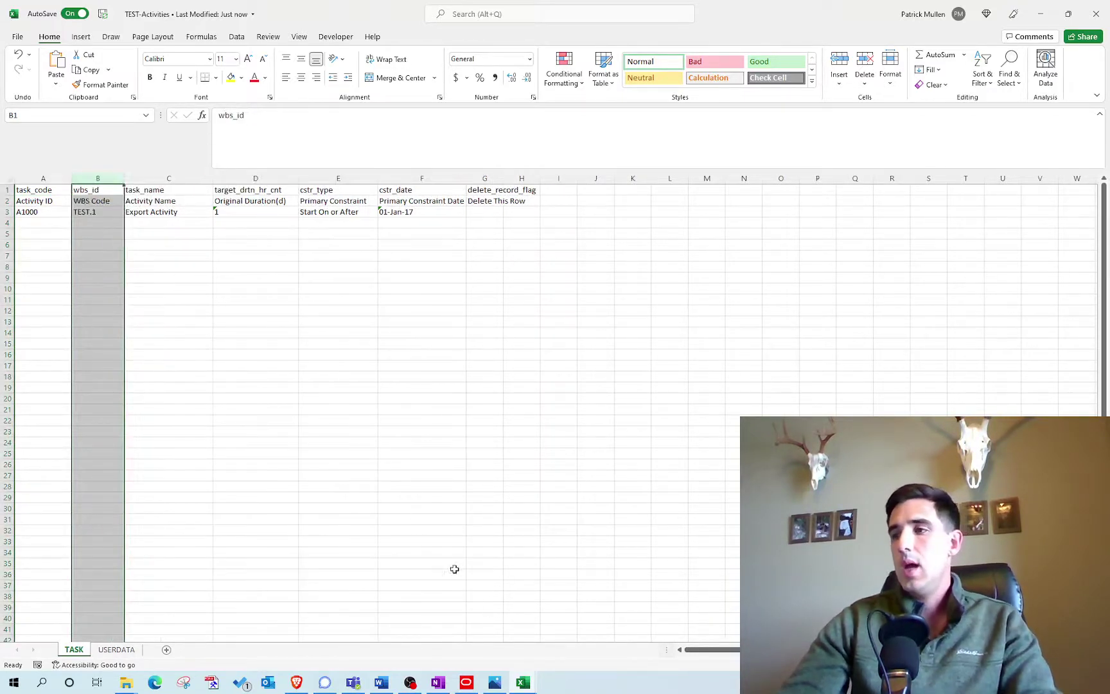
# Compare the steel manpower log's entries with the Activity ID, WBS Code and Activity Name columns in the TEST-Activities workbook.
pyautogui.click(523, 682)
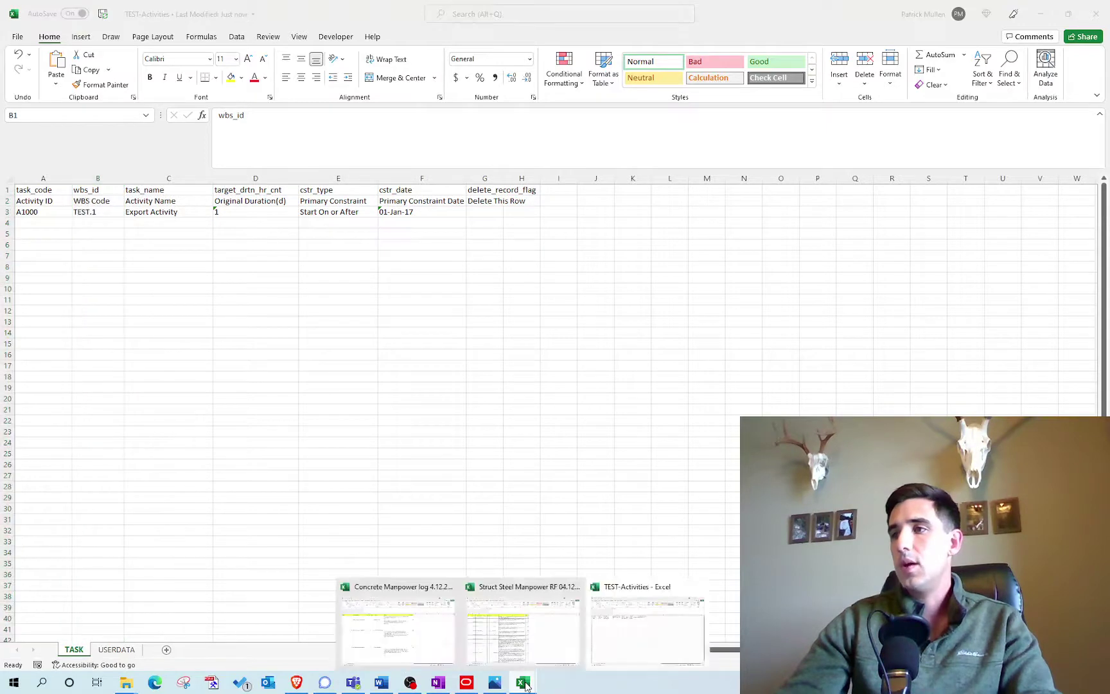
pyautogui.click(543, 618)
pyautogui.click(216, 282)
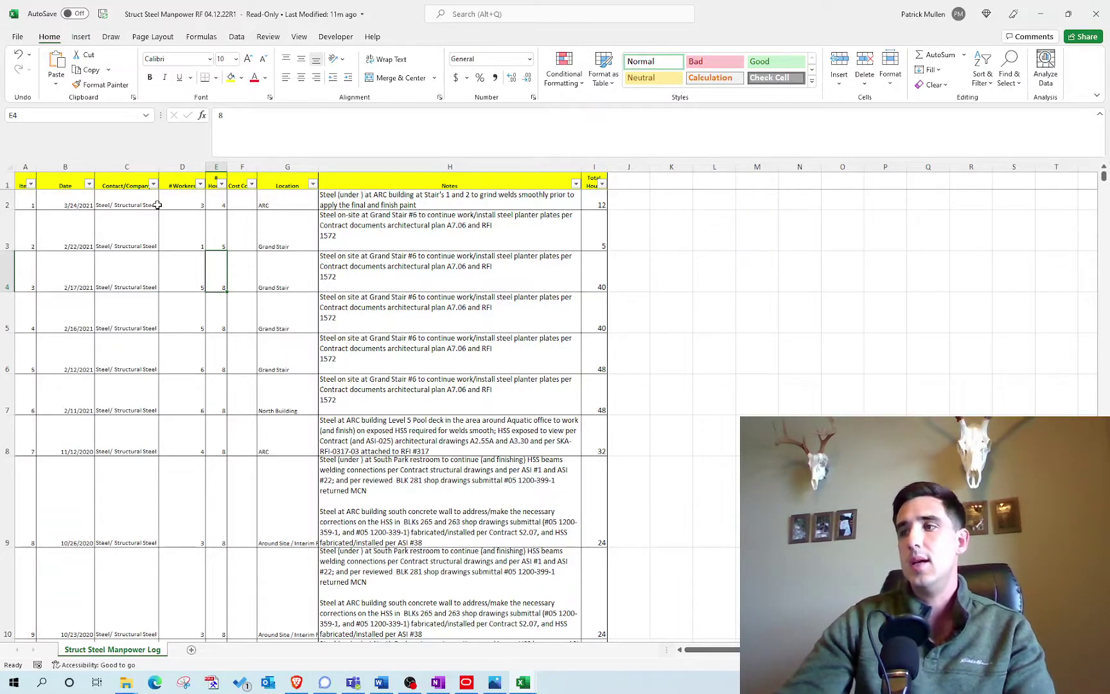
pyautogui.click(523, 685)
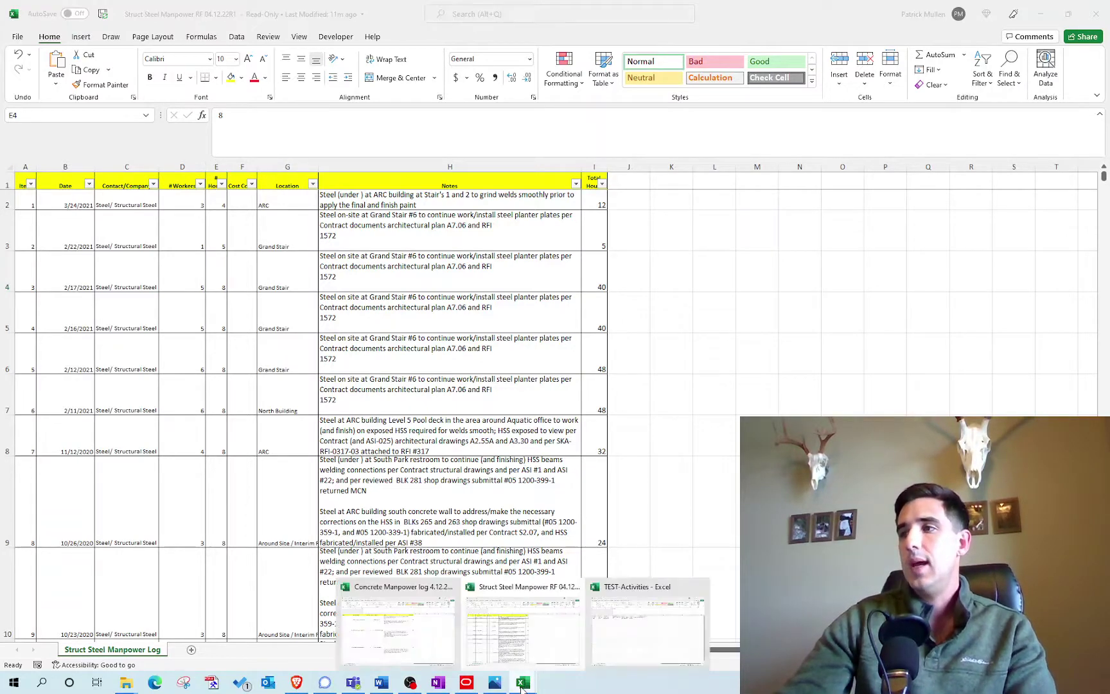
pyautogui.click(639, 638)
pyautogui.hotkey('ctrl', 'space')
pyautogui.click(55, 220)
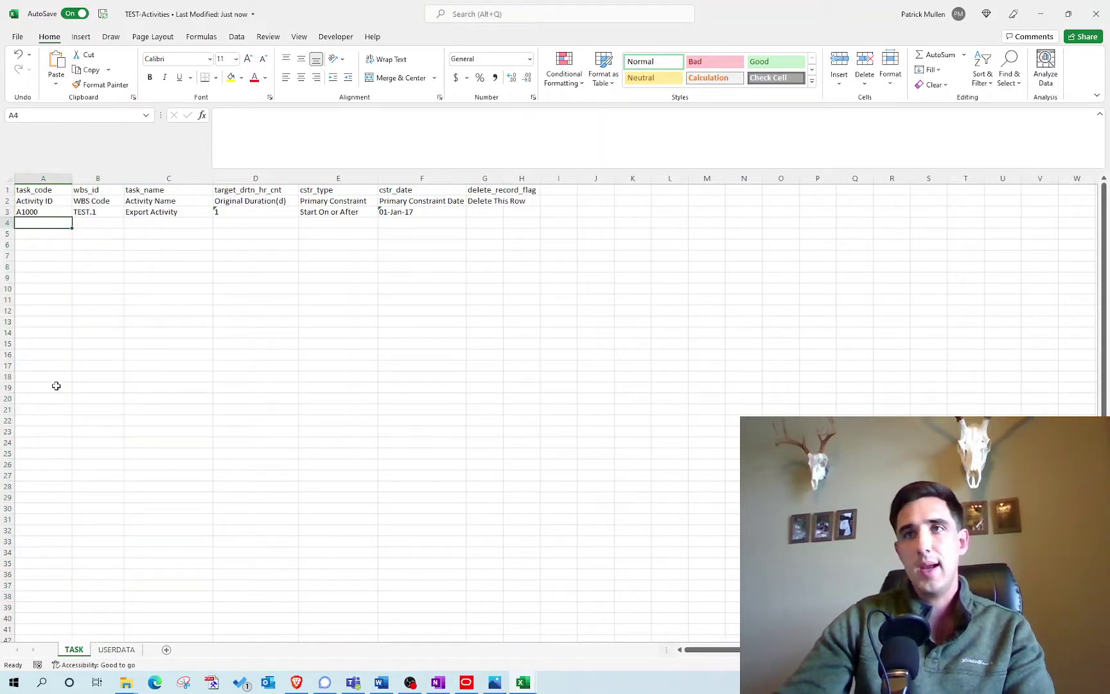
pyautogui.click(97, 222)
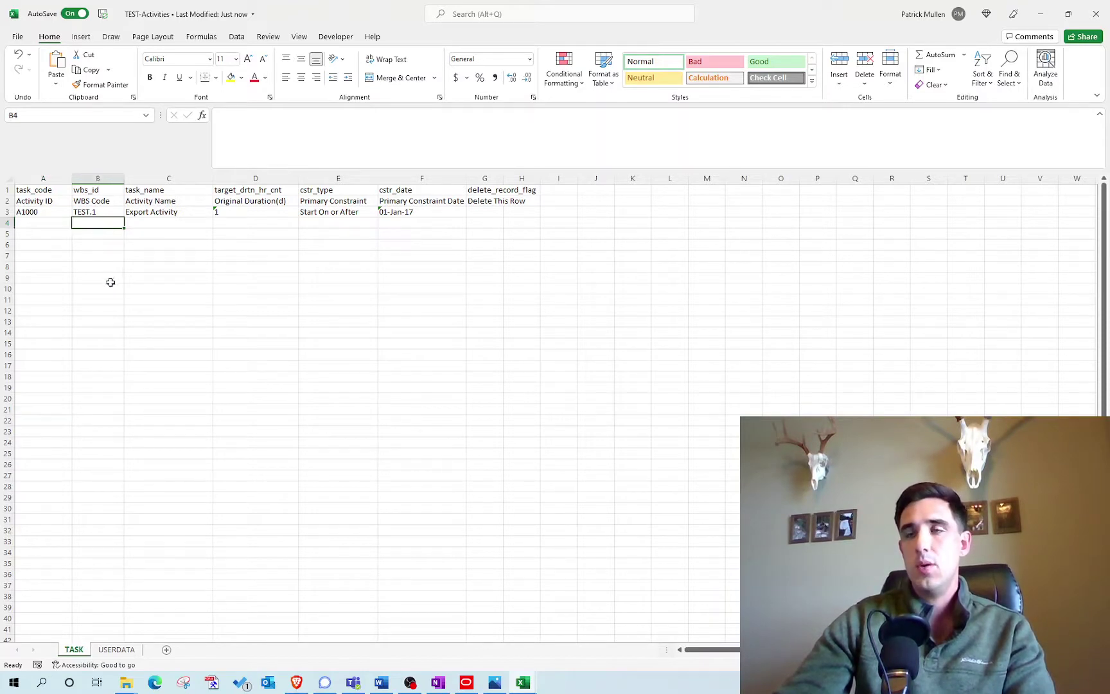
pyautogui.click(153, 224)
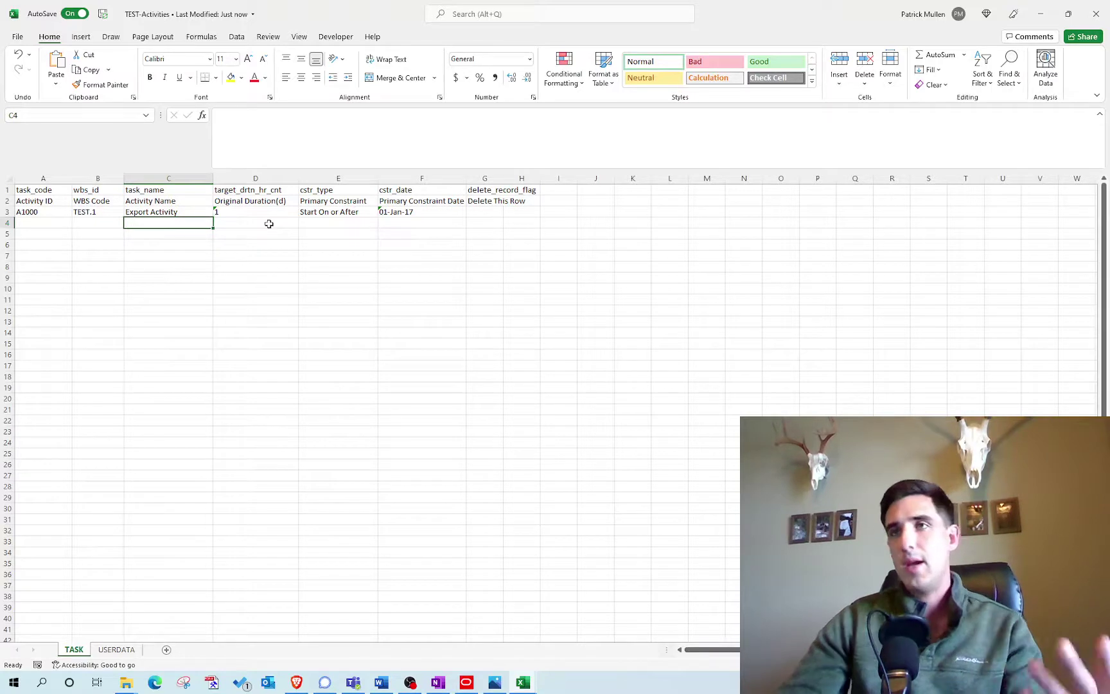
# Enter an original duration of 1 in the two rows below Export Activity.
pyautogui.click(263, 222)
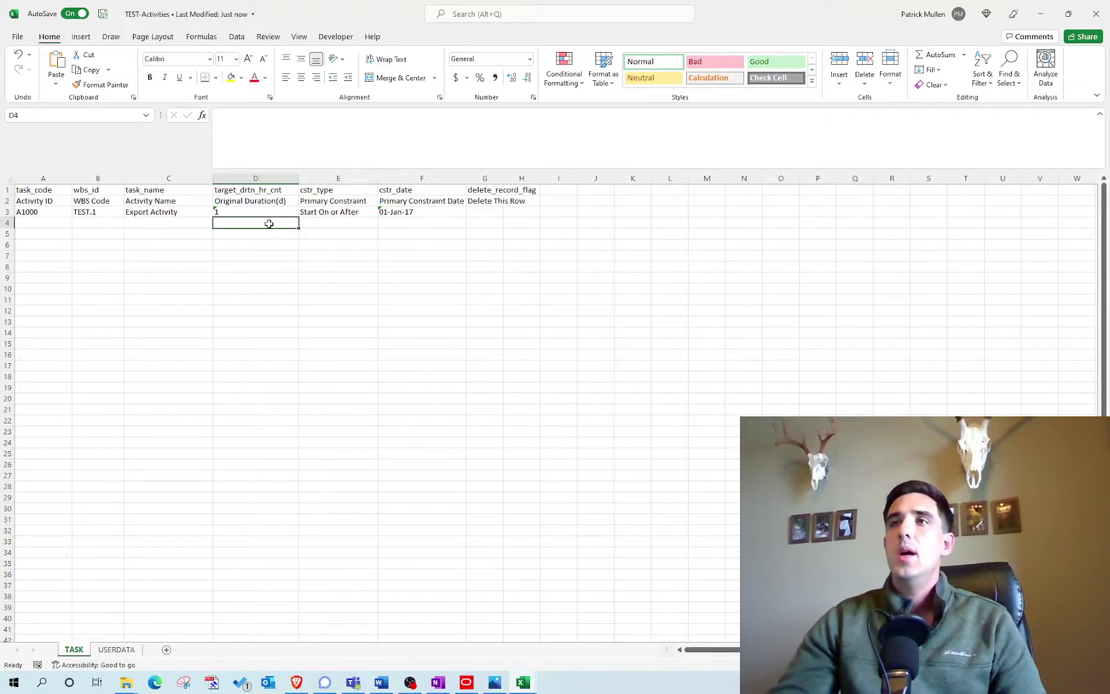
pyautogui.write('1')
pyautogui.press('Return')
pyautogui.write('1')
pyautogui.press('Return')
pyautogui.moveTo(260, 220); pyautogui.dragTo(264, 231)
# Copy the Start On or After primary constraint from the Export Activity row into the row below it.
pyautogui.click(325, 209)
pyautogui.hotkey('ctrl', 'c')
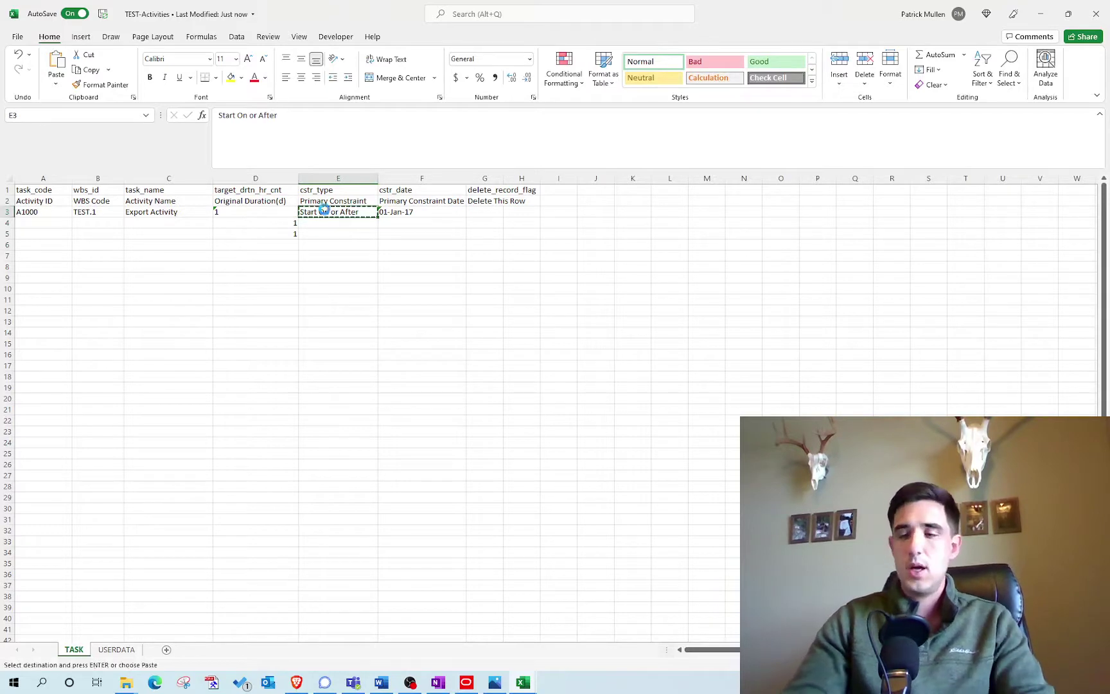
pyautogui.press('Down')
pyautogui.hotkey('ctrl', 'v')
pyautogui.click(329, 233)
pyautogui.click(417, 223)
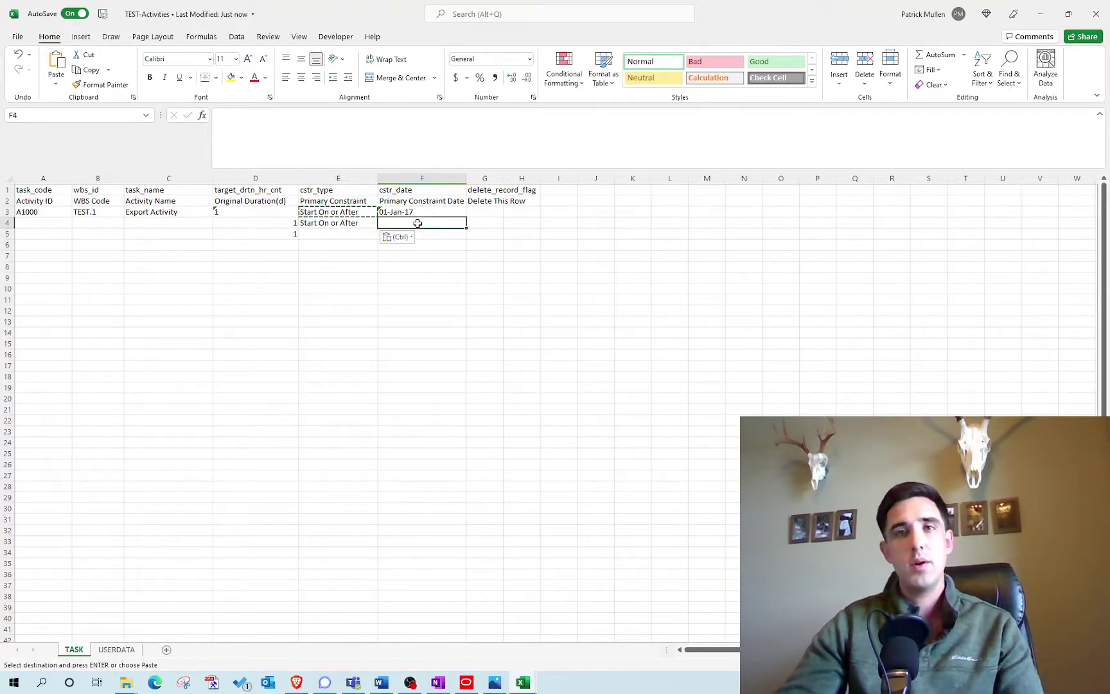
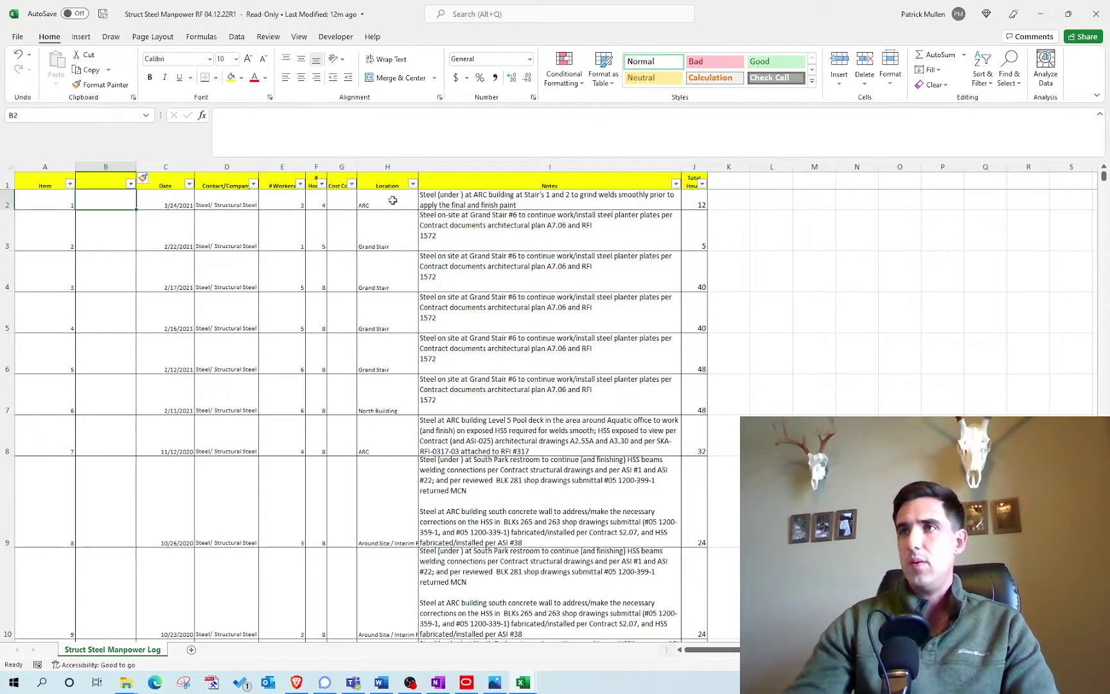
# In cell B2 of the steel manpower log, enter =CONCATENATE("Steel Subcontractor - ",H2) to combine the subcontractor text with the location.
pyautogui.write('=C')
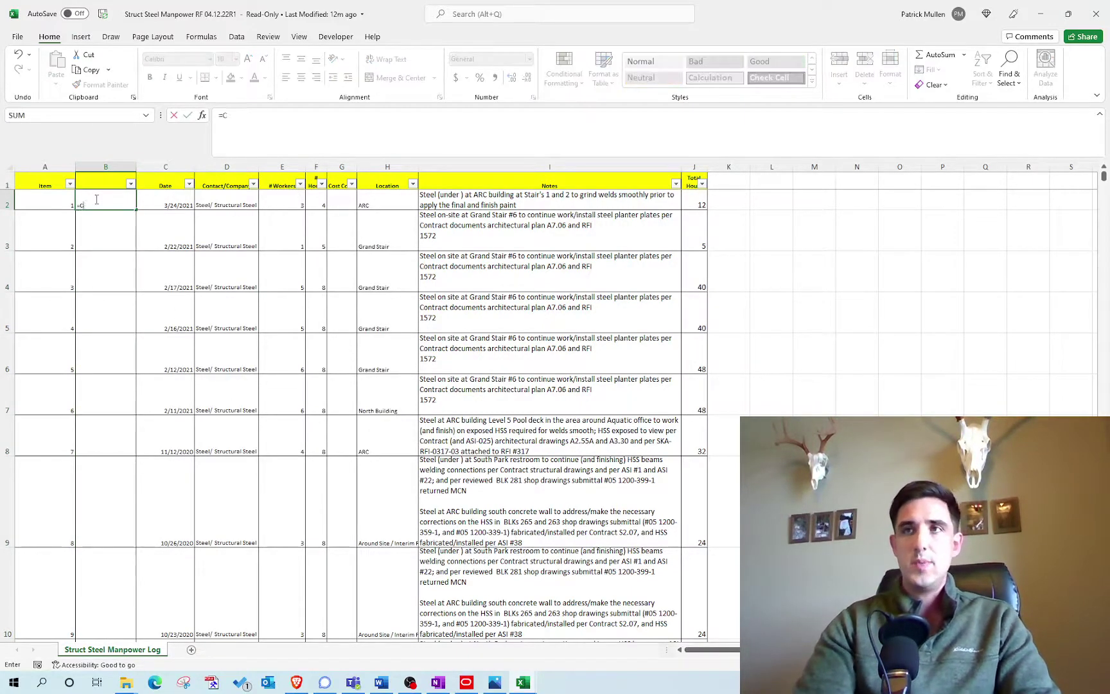
pyautogui.write('ONCATENATE')
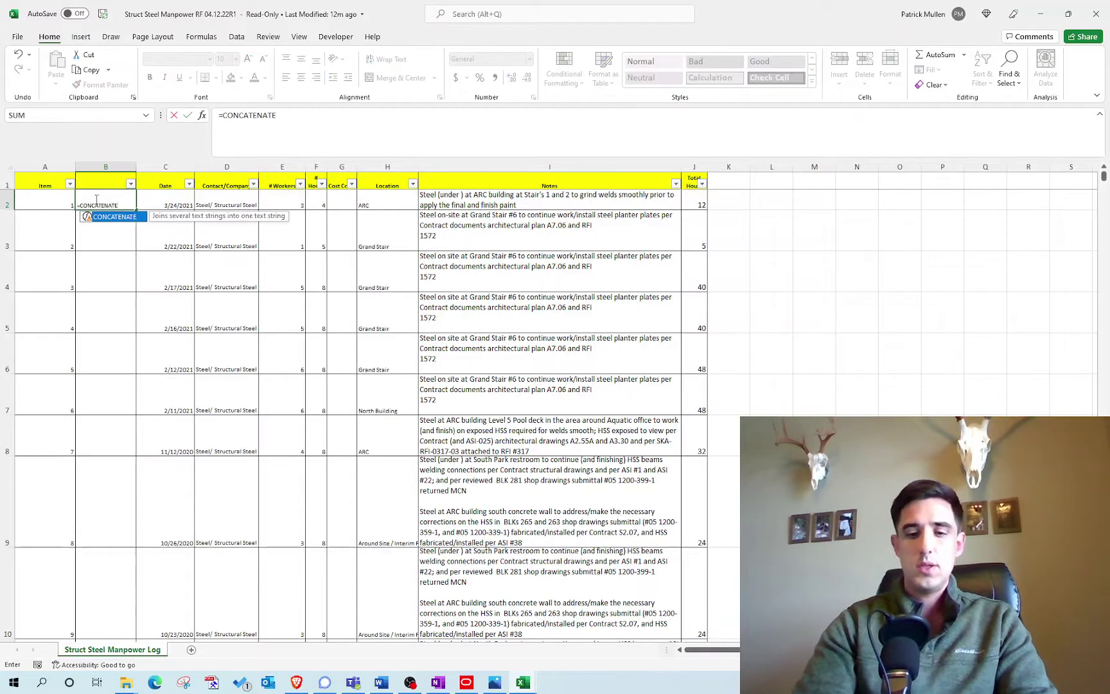
pyautogui.write('(')
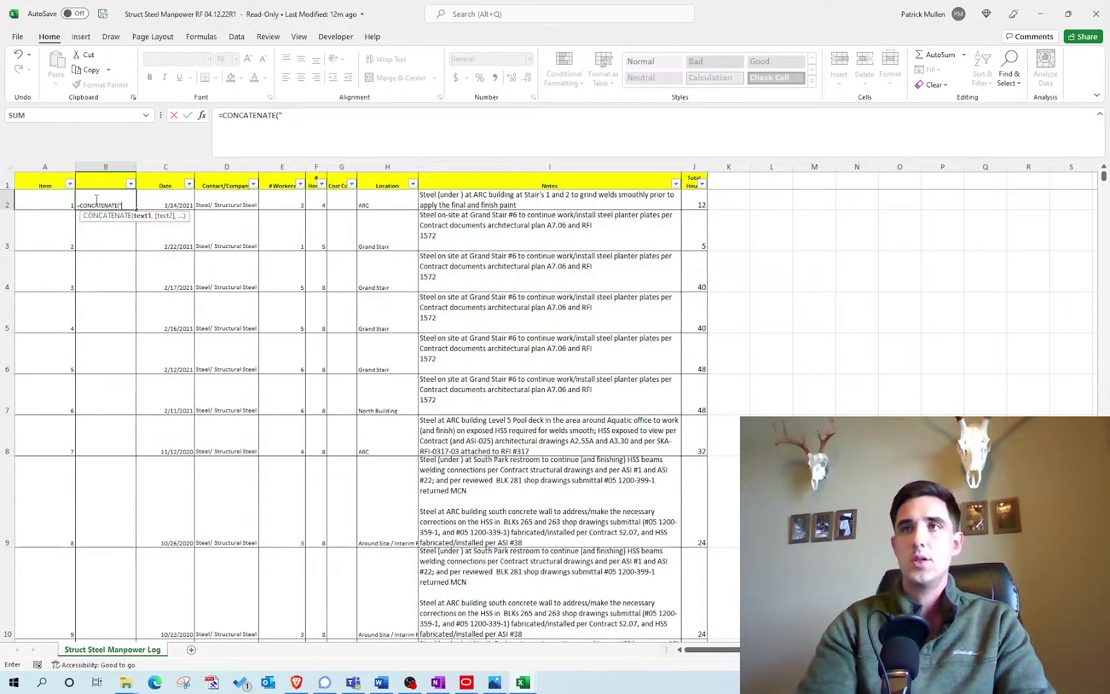
pyautogui.write('"Steel S')
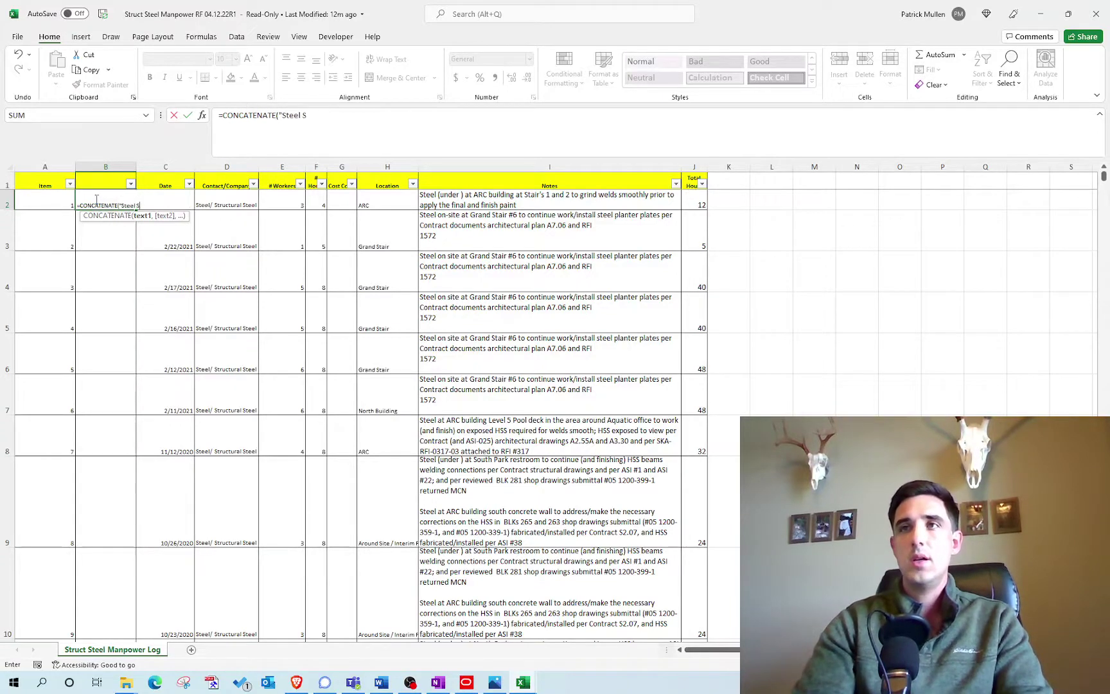
pyautogui.write('ubcontractor')
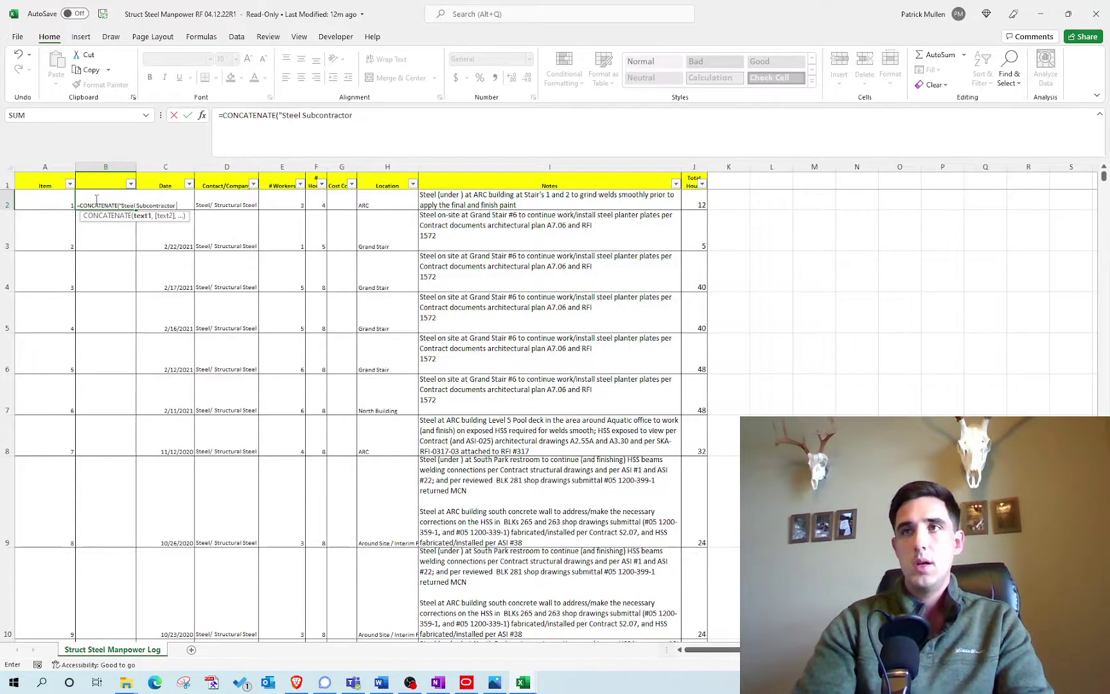
pyautogui.write(' - ",')
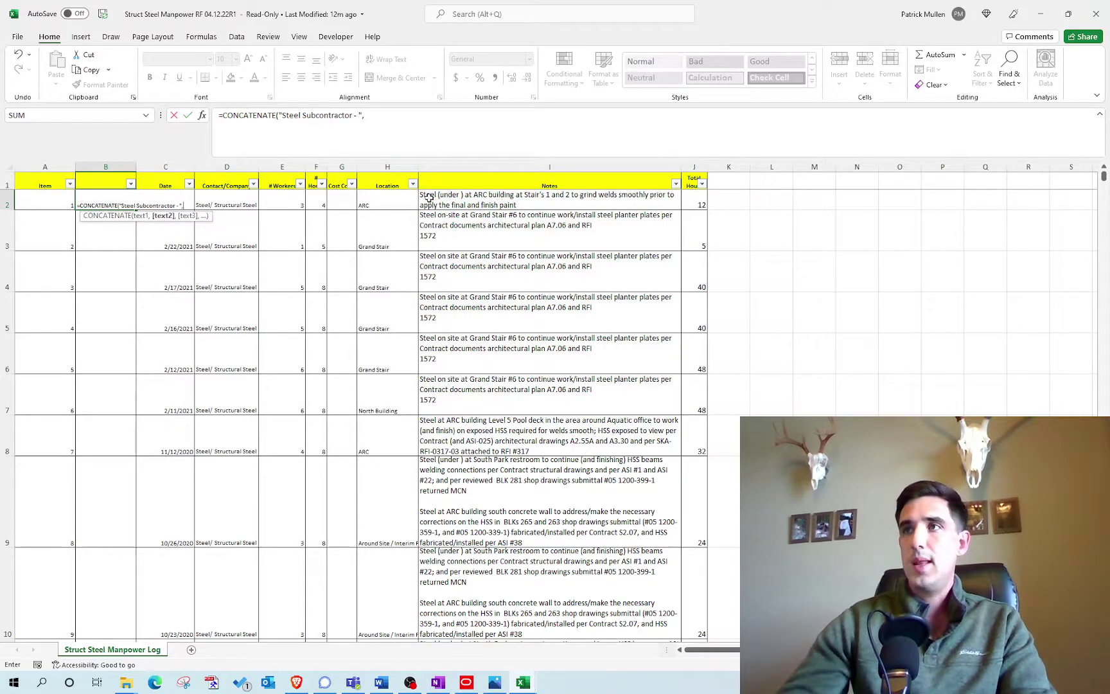
pyautogui.click(382, 198)
pyautogui.write(')')
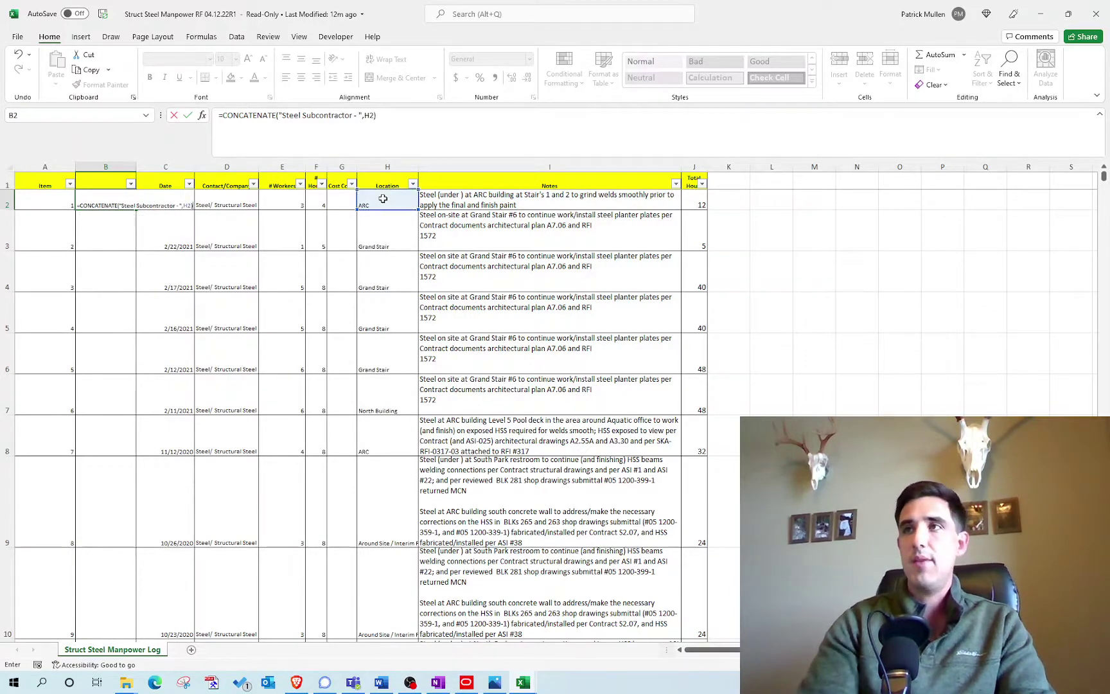
pyautogui.press('Return')
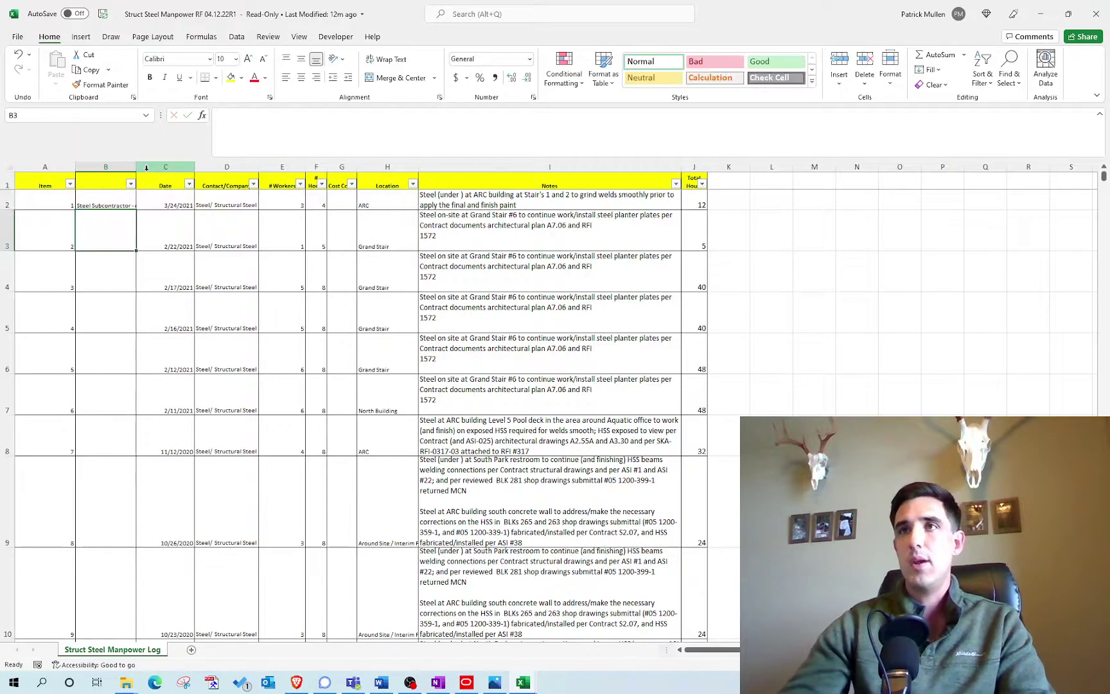
# Fill the steel manpower log's CONCATENATE formula from B2 down column B for all entries.
pyautogui.click(122, 203)
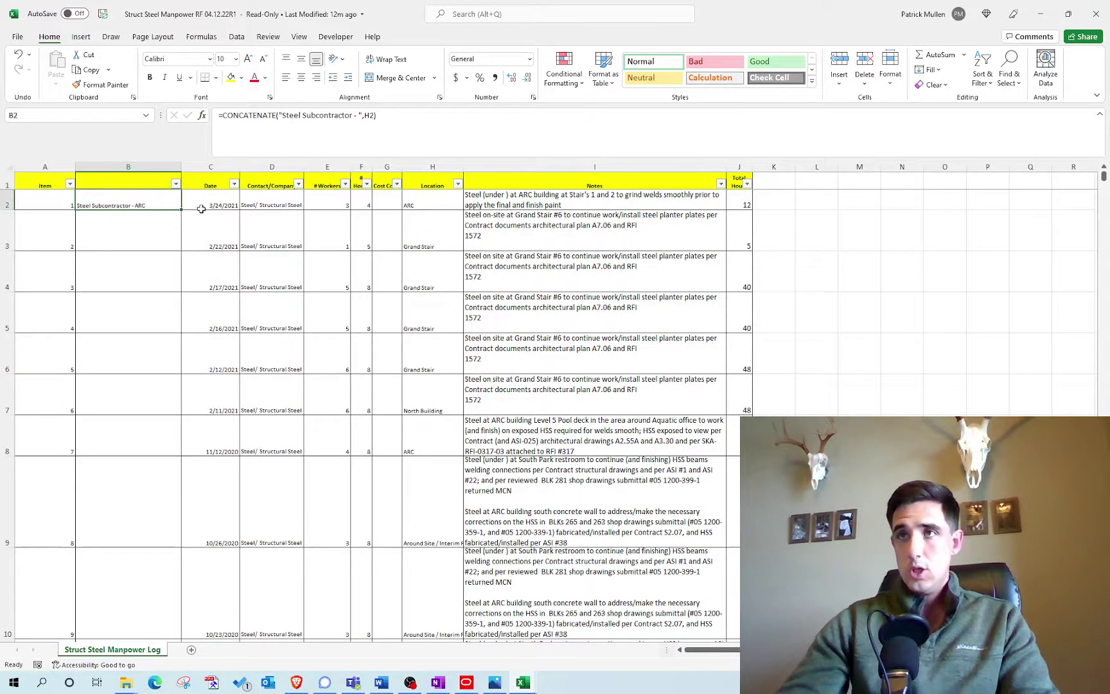
pyautogui.doubleClick(181, 210)
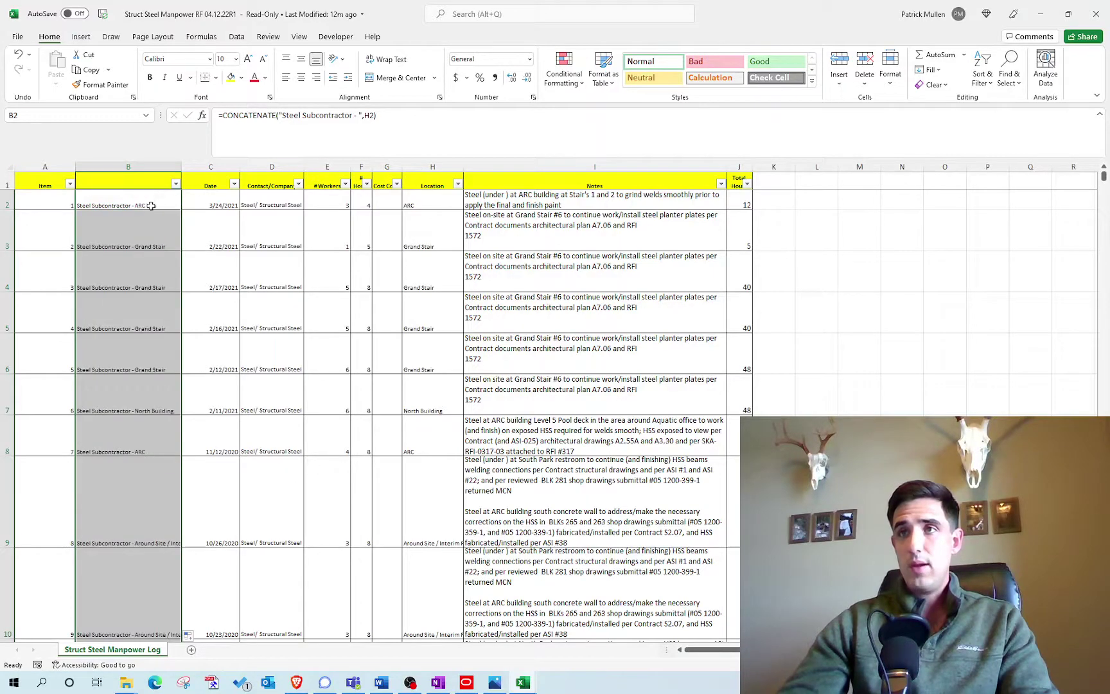
pyautogui.click(149, 203)
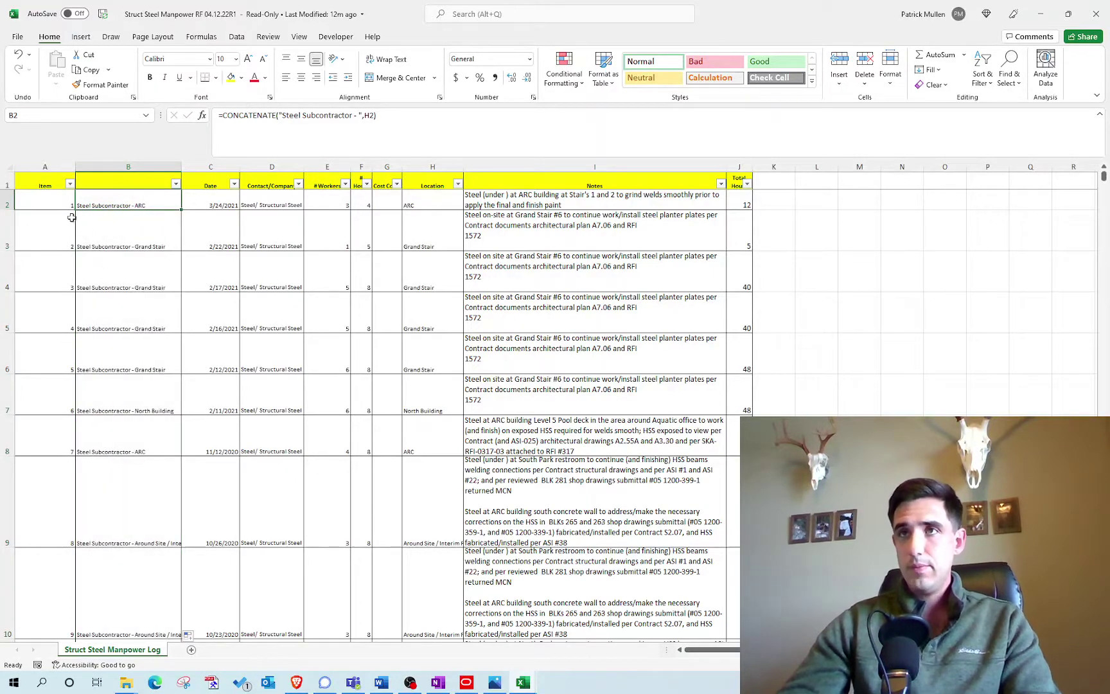
# Copy the steel log's Item numbers, excluding the Total row, into the TEST-Activities Activity ID column from A4 as values.
pyautogui.click(57, 199)
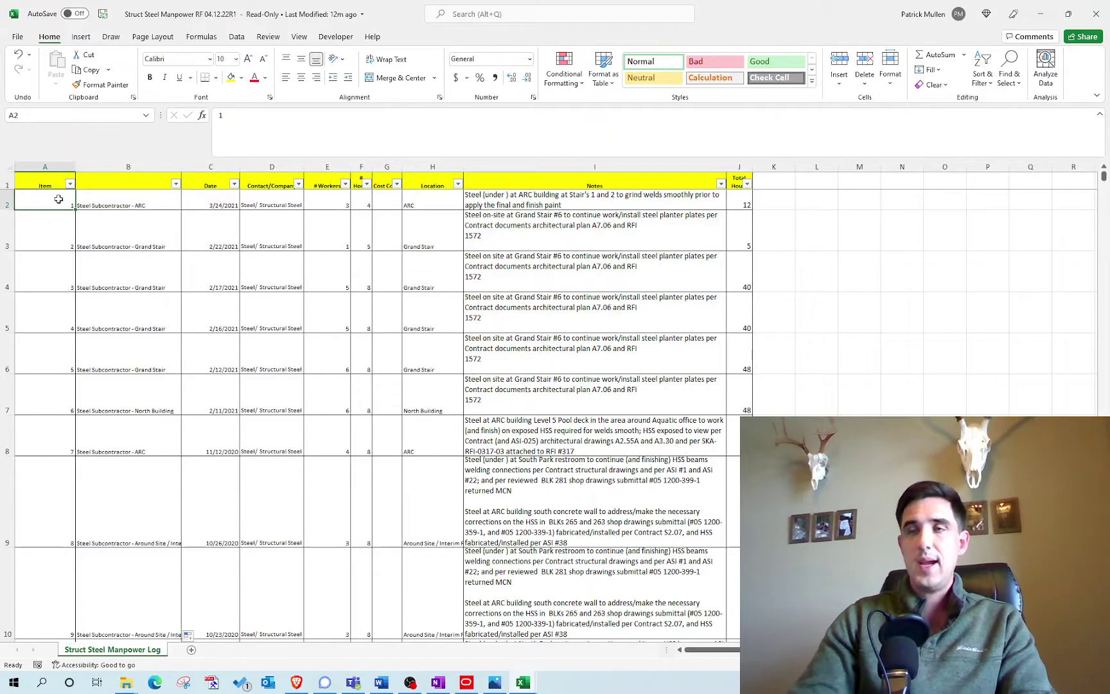
pyautogui.hotkey('shift', 'Down')
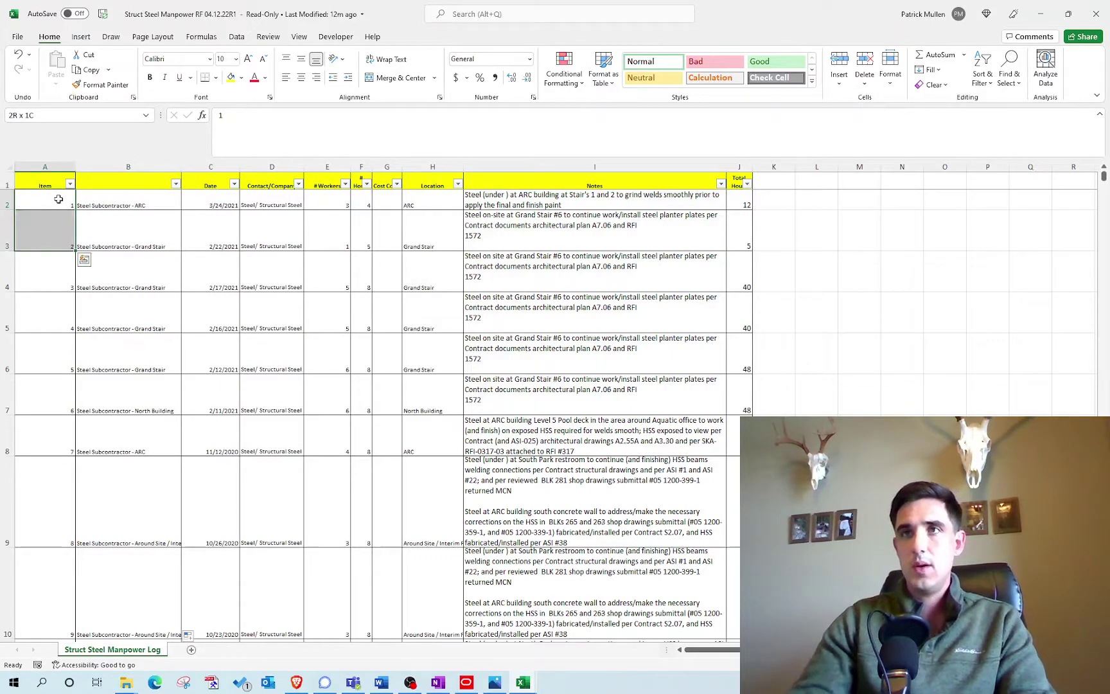
pyautogui.hotkey('ctrl', 'shift', 'Down')
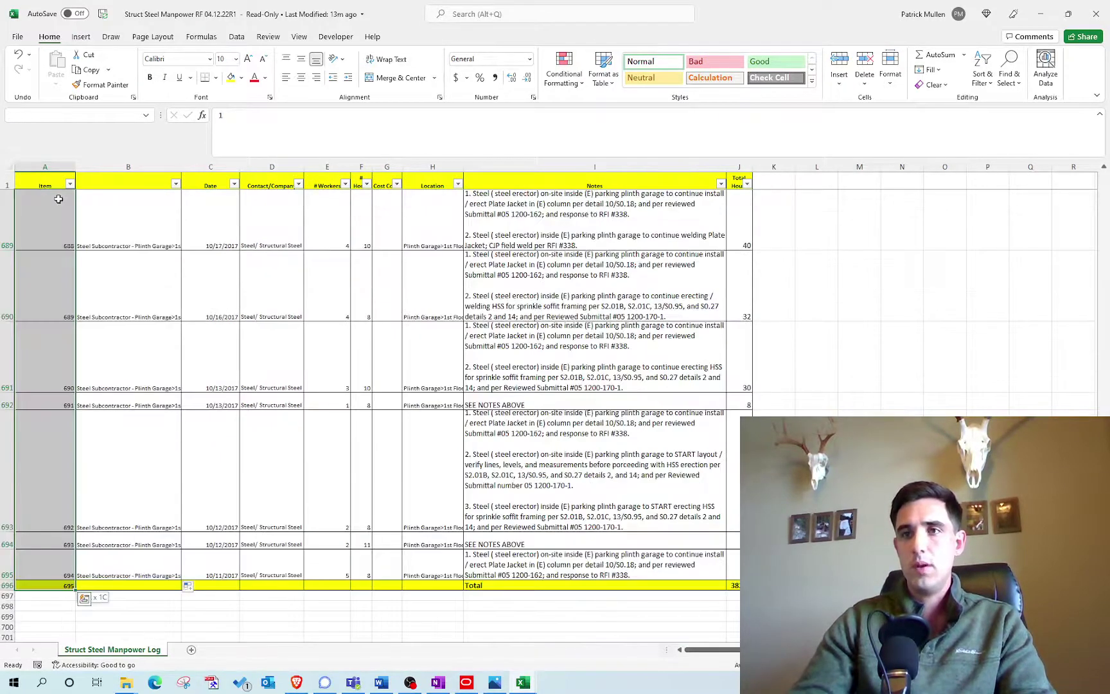
pyautogui.hotkey('shift', 'Up')
pyautogui.hotkey('ctrl', 'c')
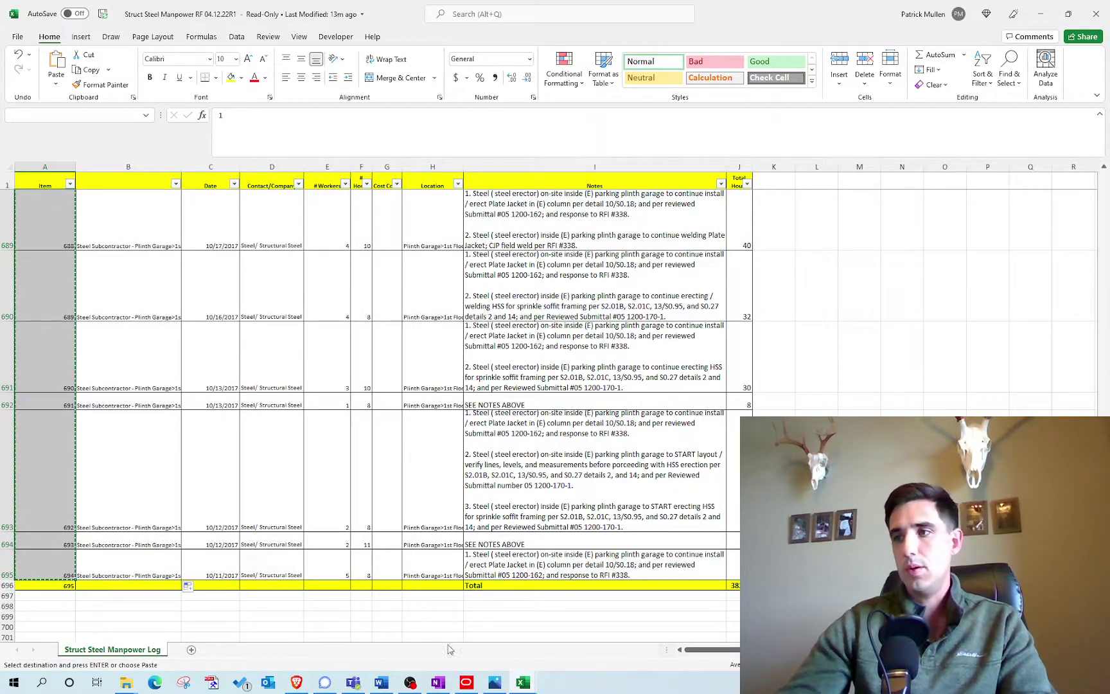
pyautogui.click(523, 683)
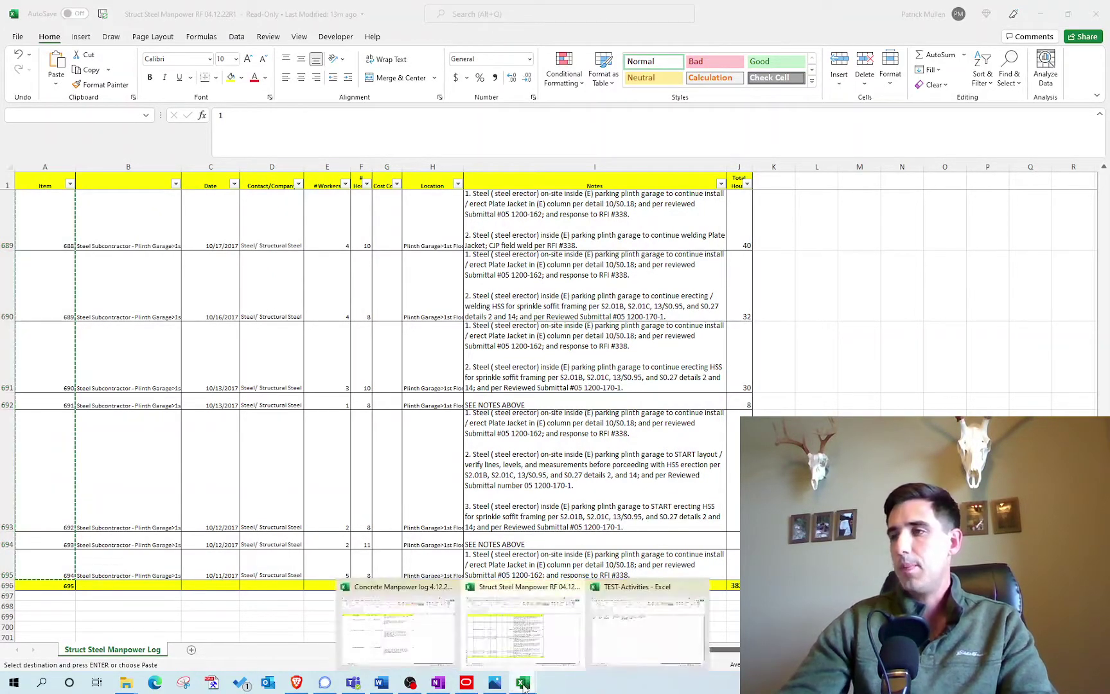
pyautogui.click(606, 652)
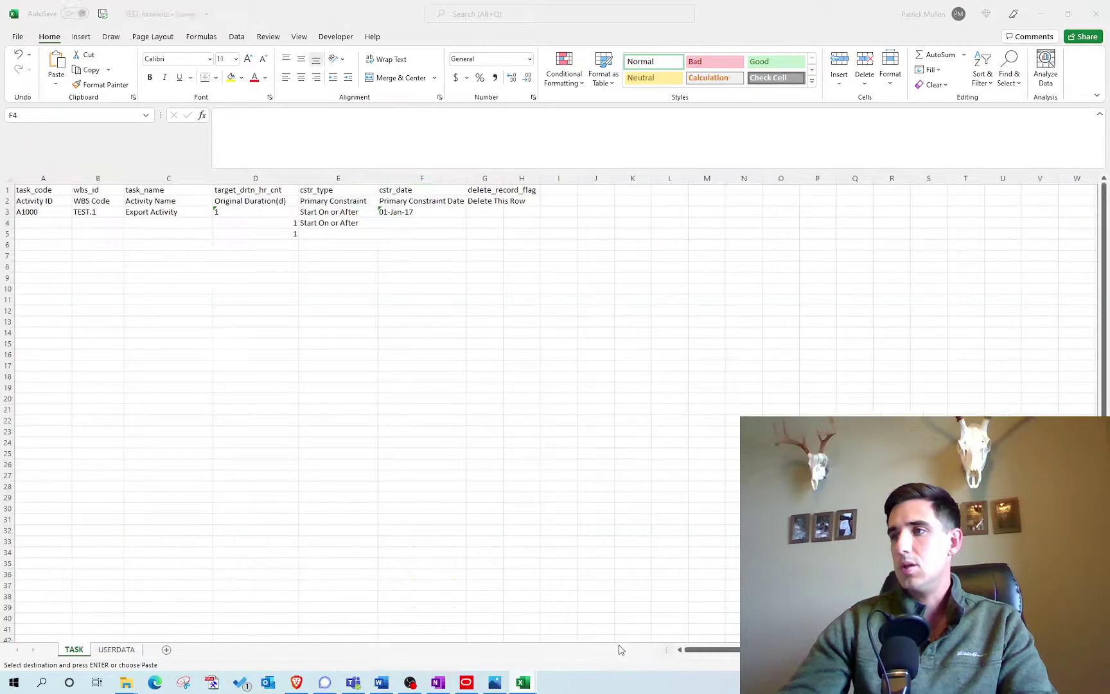
pyautogui.click(49, 224)
pyautogui.hotkey('shift', 'F10')
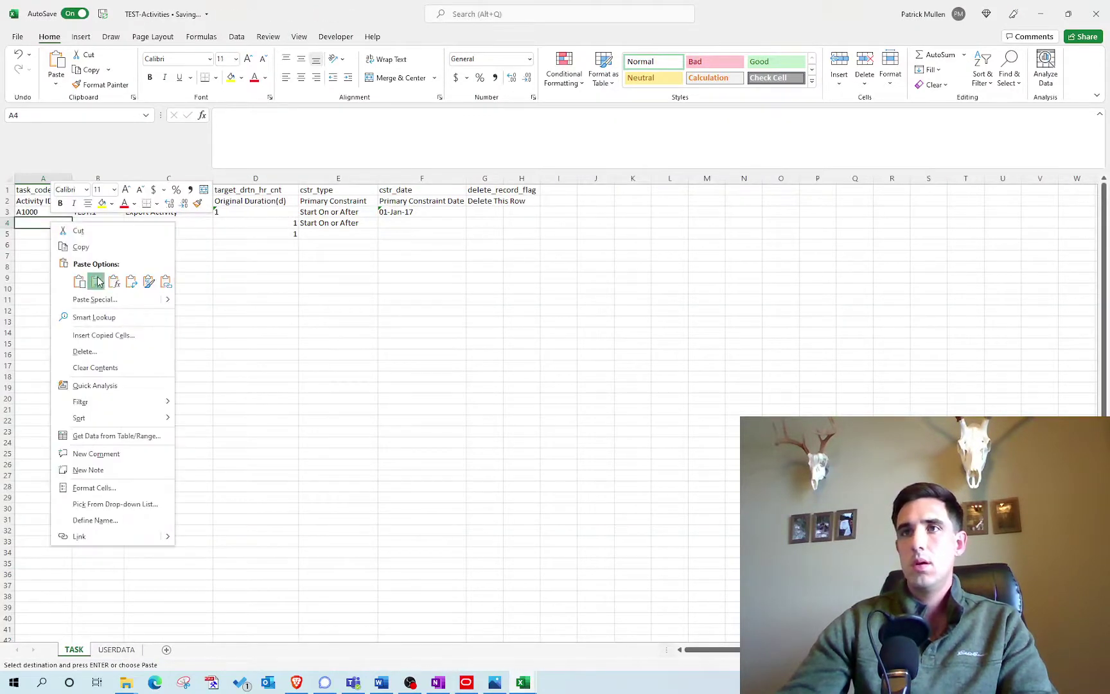
pyautogui.click(97, 278)
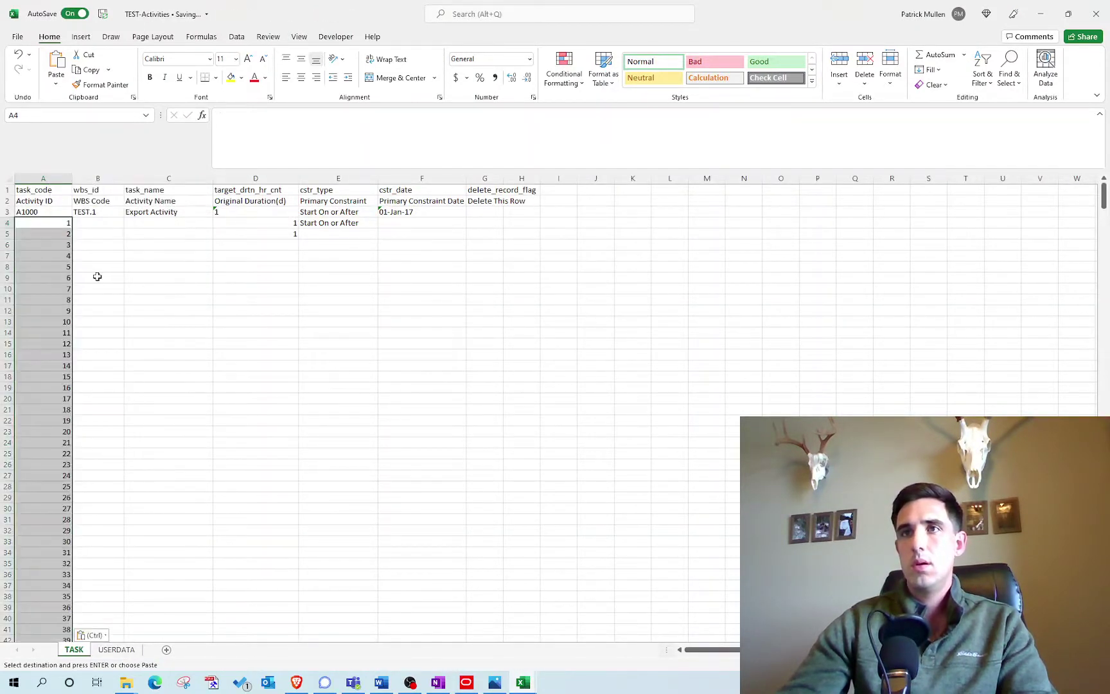
# Check the Steel WBS code in Primavera P6 and fill TEST.1 down the WBS Code column of TEST-Activities for all numbered rows.
pyautogui.click(114, 215)
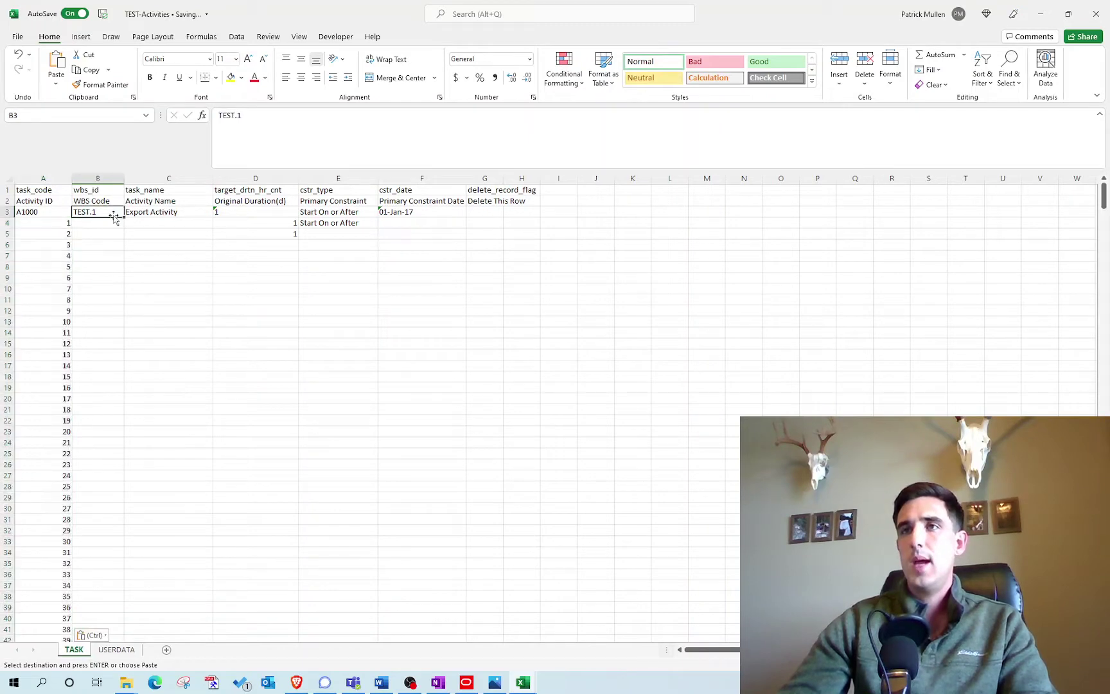
pyautogui.click(467, 682)
pyautogui.click(8, 194)
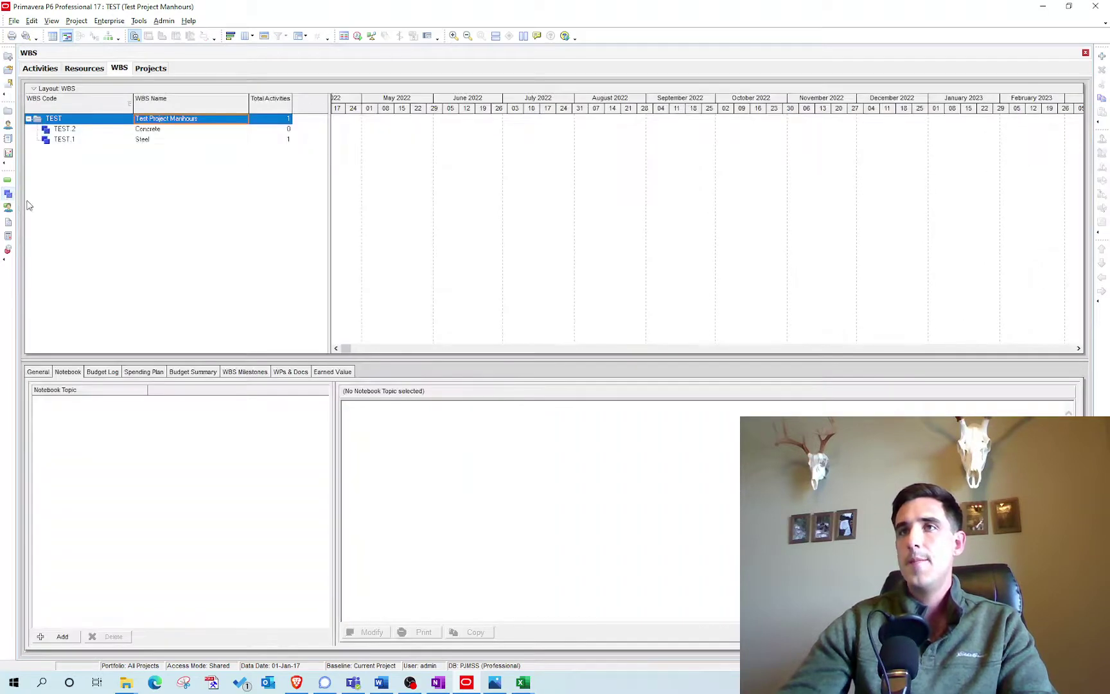
pyautogui.click(127, 142)
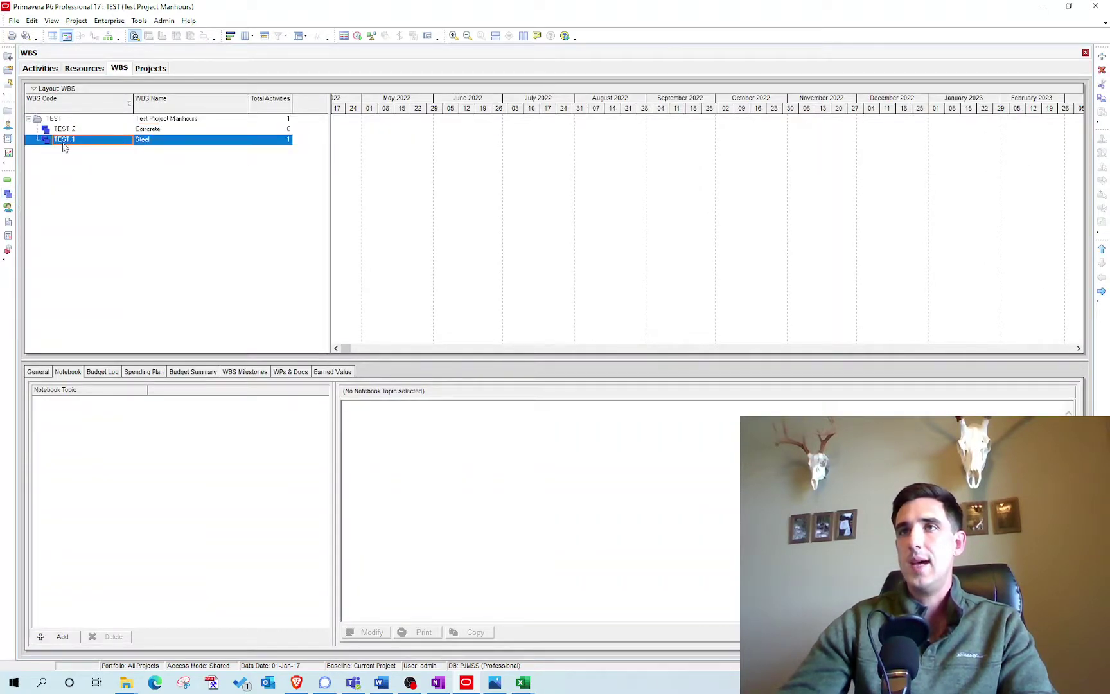
pyautogui.click(1043, 11)
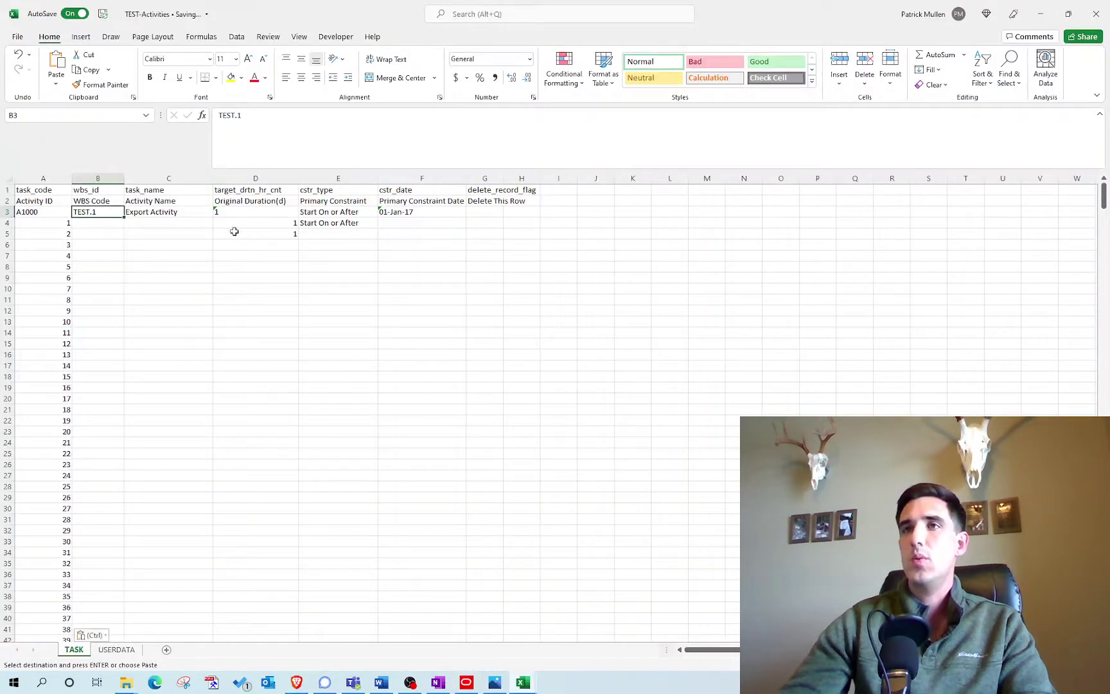
pyautogui.hotkey('ctrl', 'c')
pyautogui.click(108, 223)
pyautogui.hotkey('ctrl', 'v')
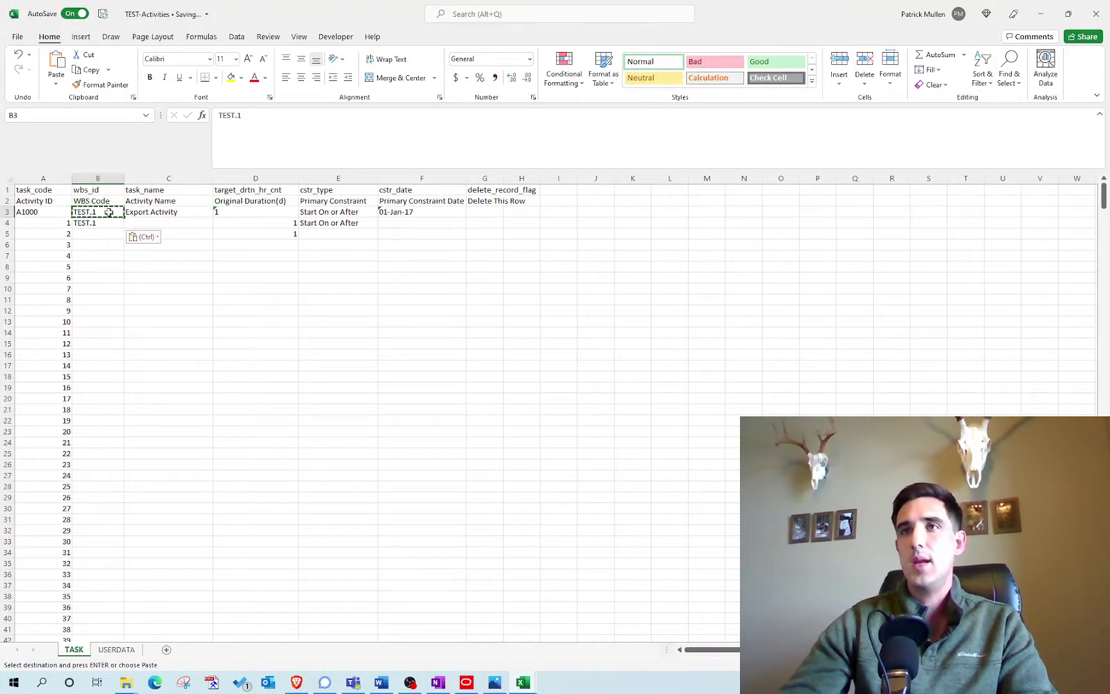
pyautogui.doubleClick(122, 226)
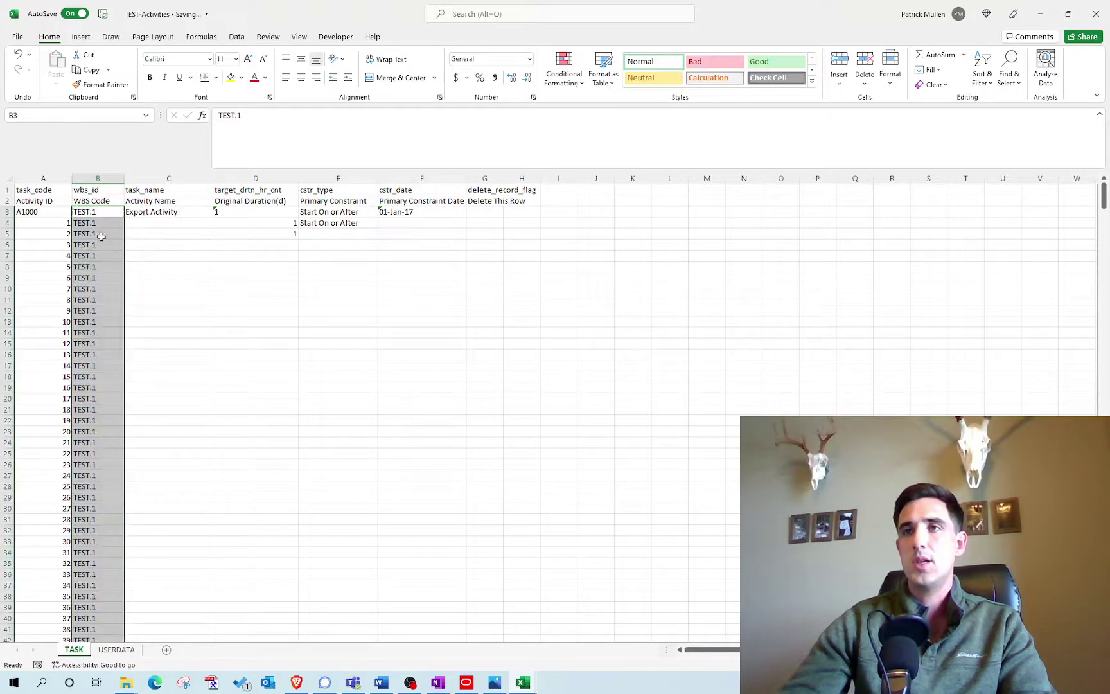
pyautogui.click(113, 442)
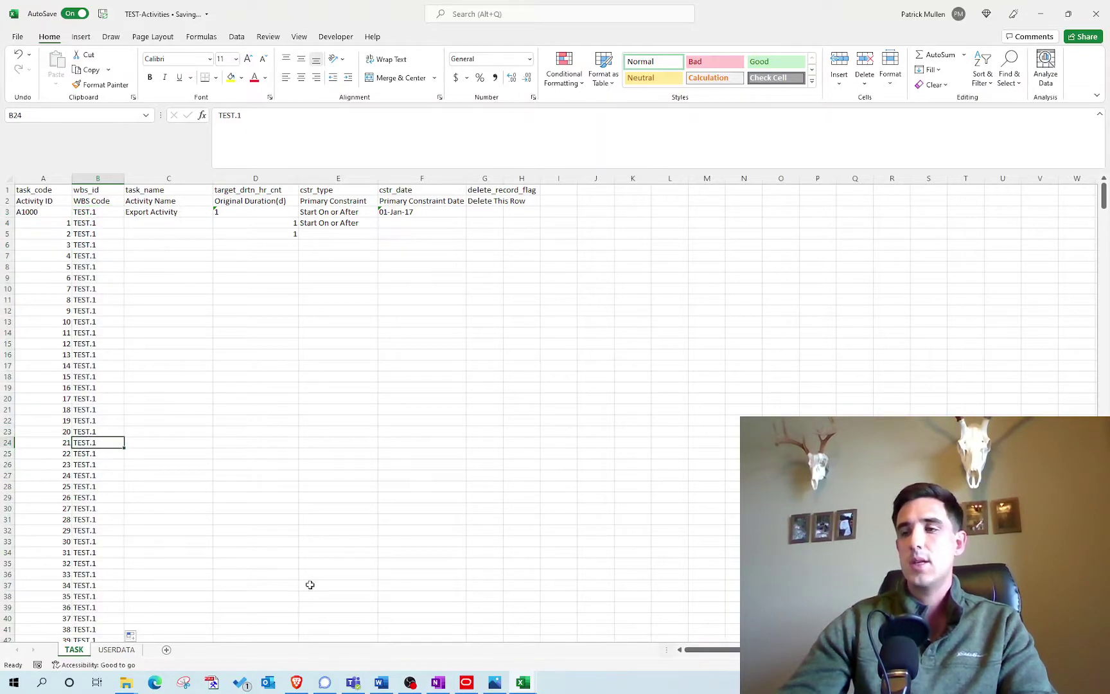
# Copy the steel log's combined subcontractor and location names into the TEST-Activities Activity Name column from C4 as values.
pyautogui.click(524, 682)
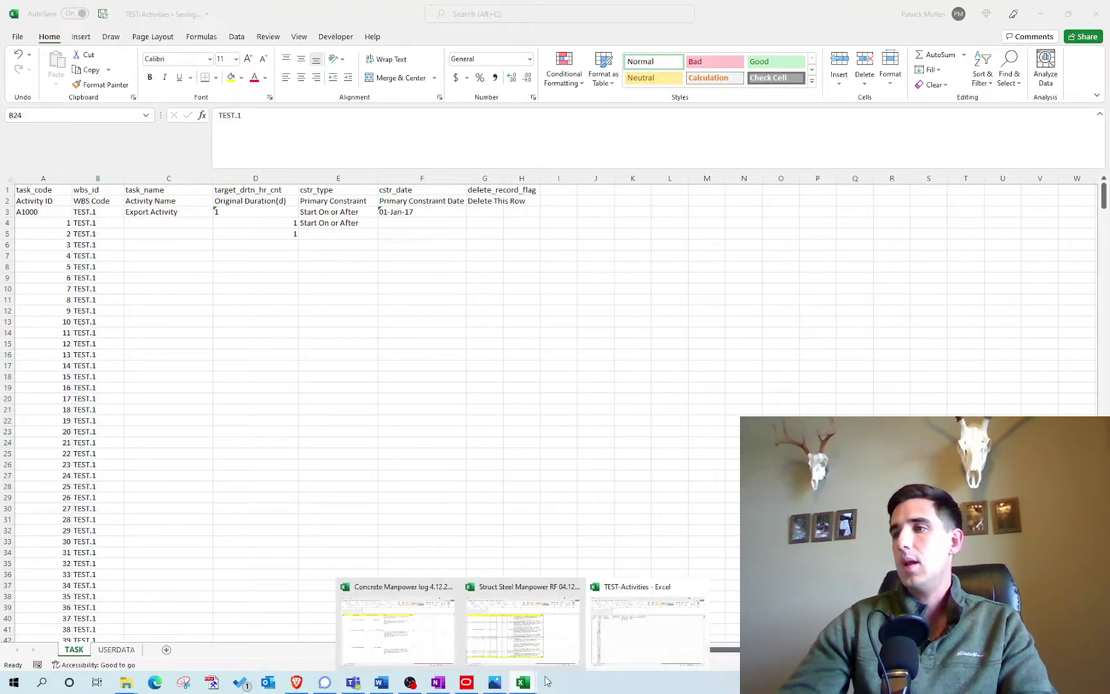
pyautogui.click(553, 627)
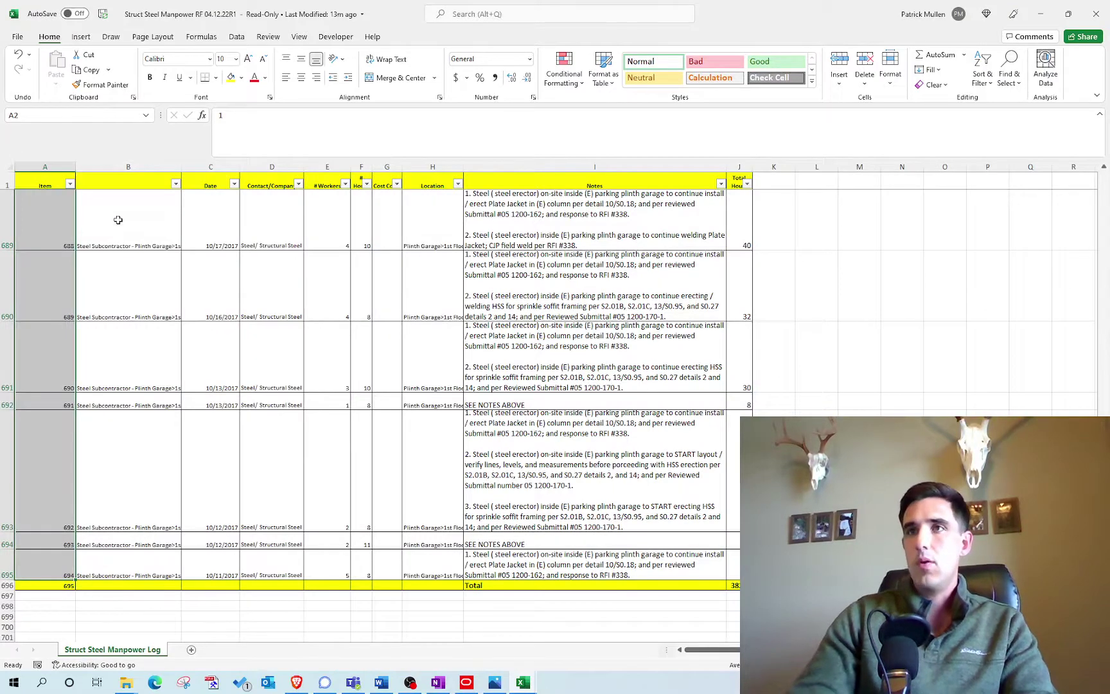
pyautogui.hotkey('ctrl', 'c')
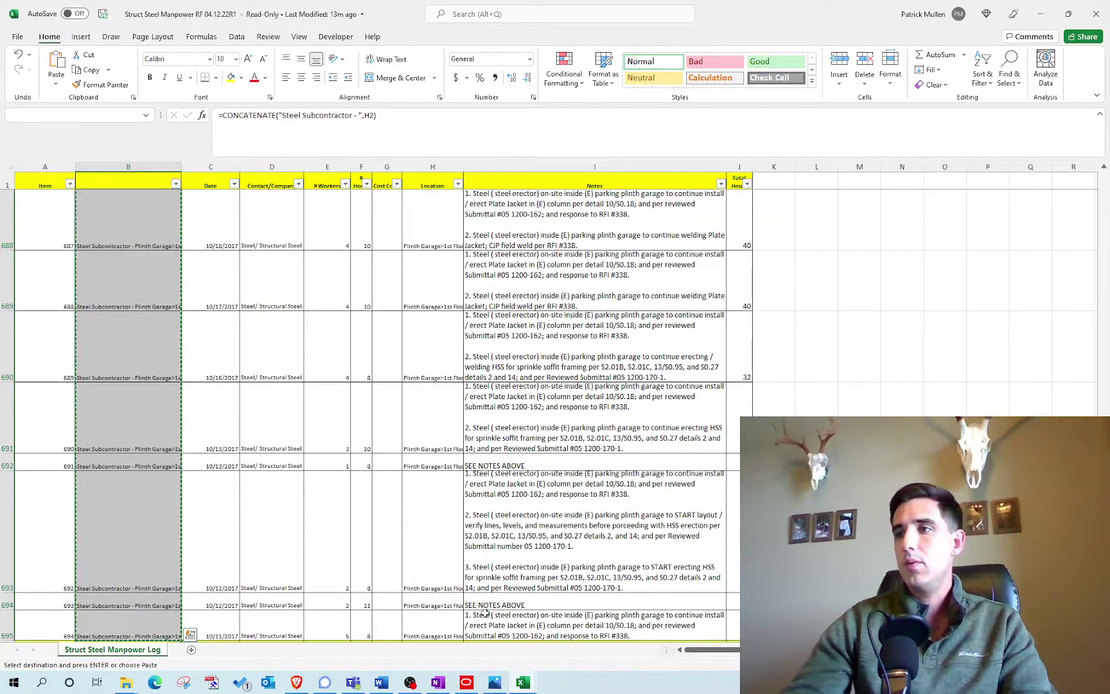
pyautogui.moveTo(522, 682)
pyautogui.click(604, 639)
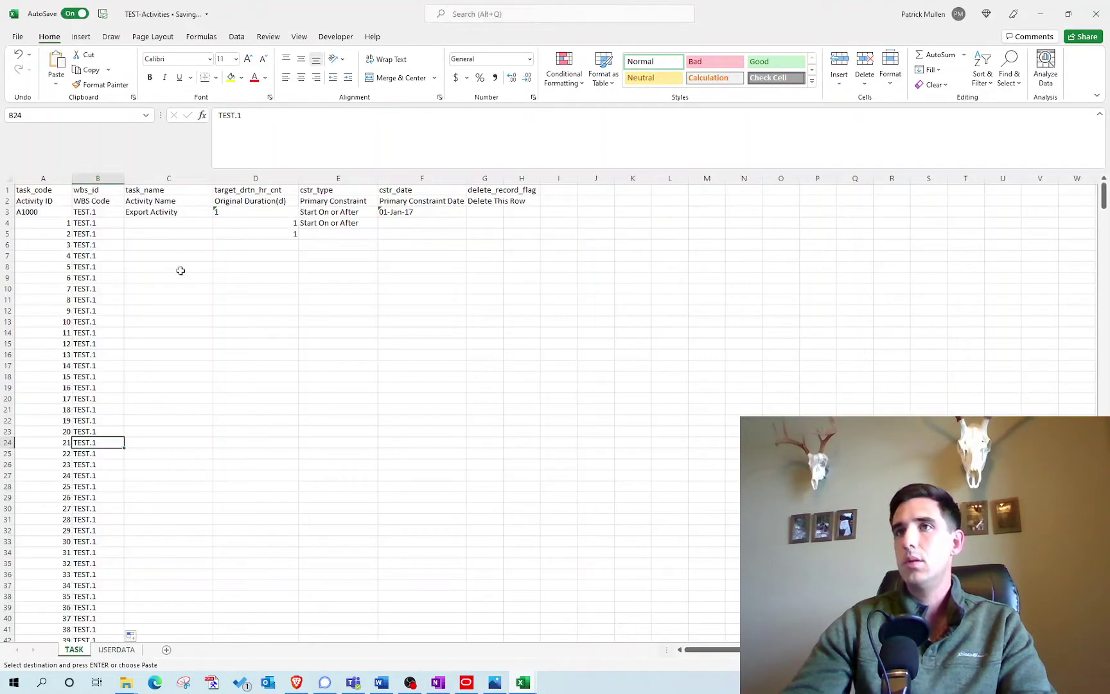
pyautogui.rightClick(139, 225)
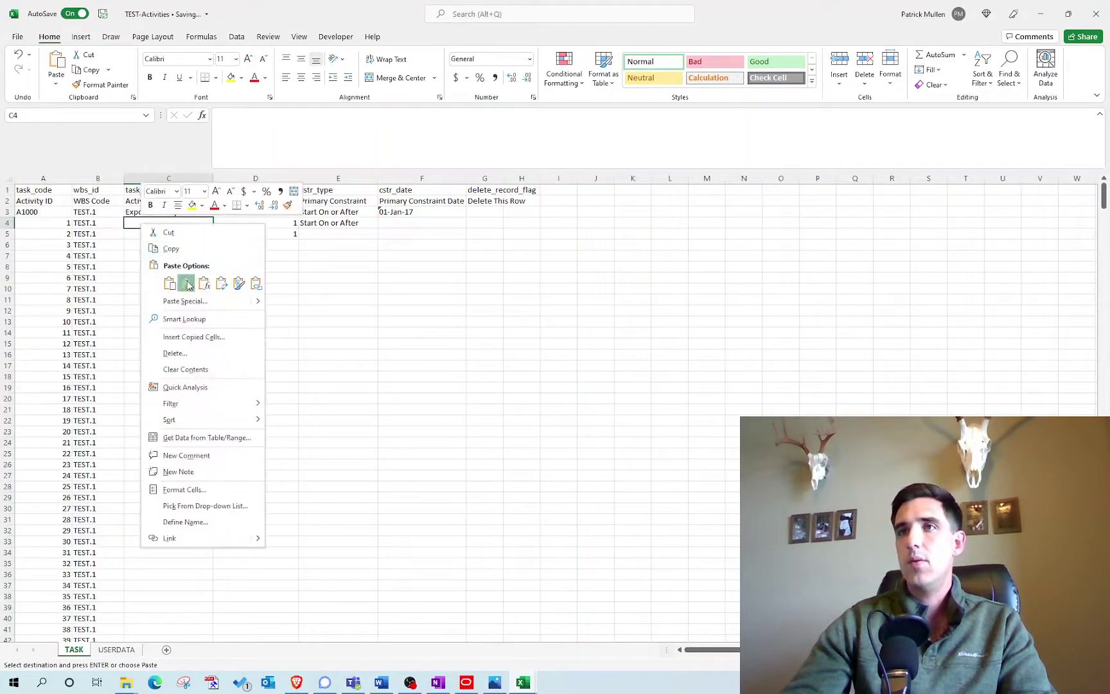
pyautogui.click(187, 280)
# Fill the original duration of 1 and the Start On or After primary constraint down all activity rows.
pyautogui.moveTo(240, 224); pyautogui.dragTo(246, 233)
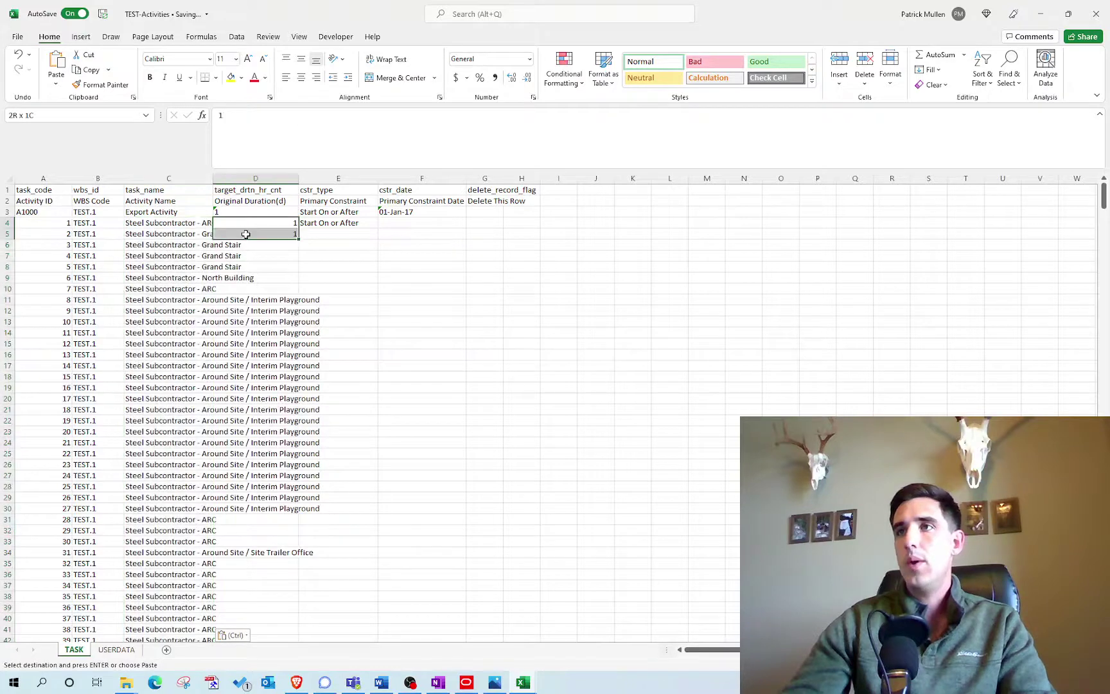
pyautogui.doubleClick(300, 238)
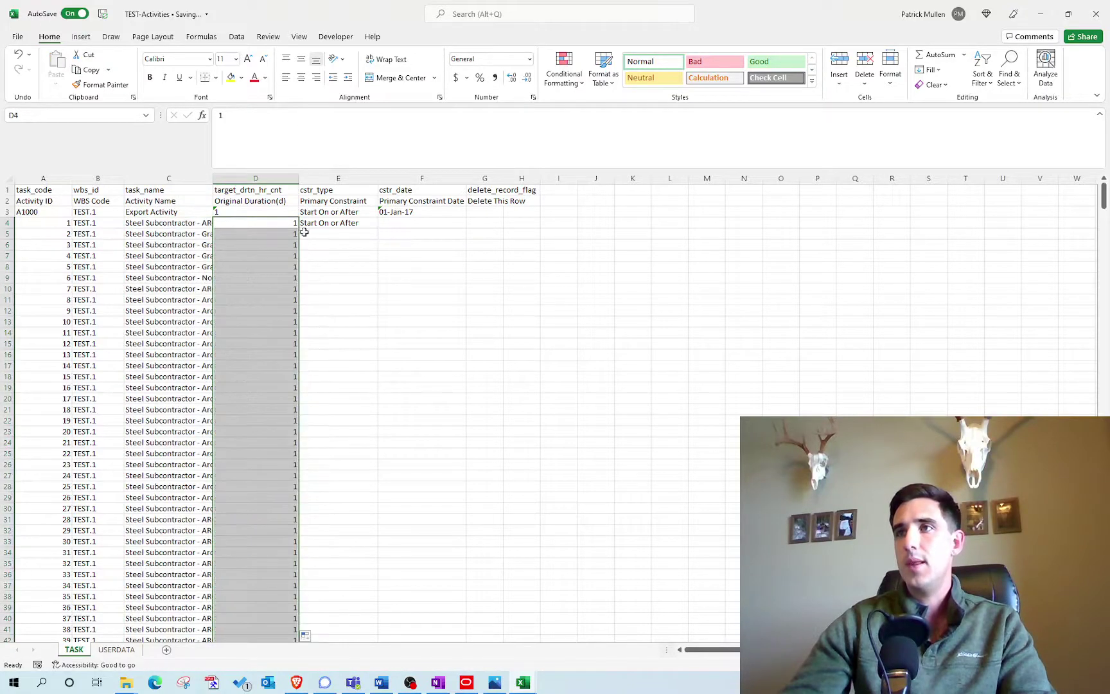
pyautogui.moveTo(330, 212); pyautogui.dragTo(331, 220)
pyautogui.doubleClick(378, 228)
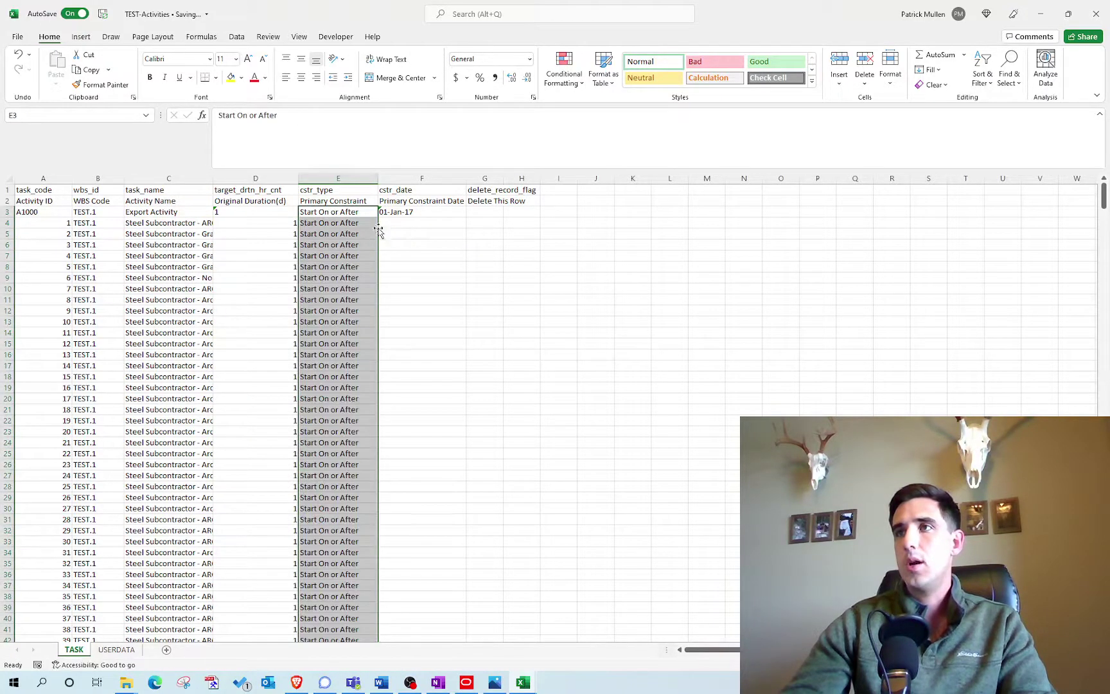
# Copy the steel log's dates into the TEST-Activities Primary Constraint Date column from F4 as values and compare them with the Export Activity date.
pyautogui.moveTo(524, 682)
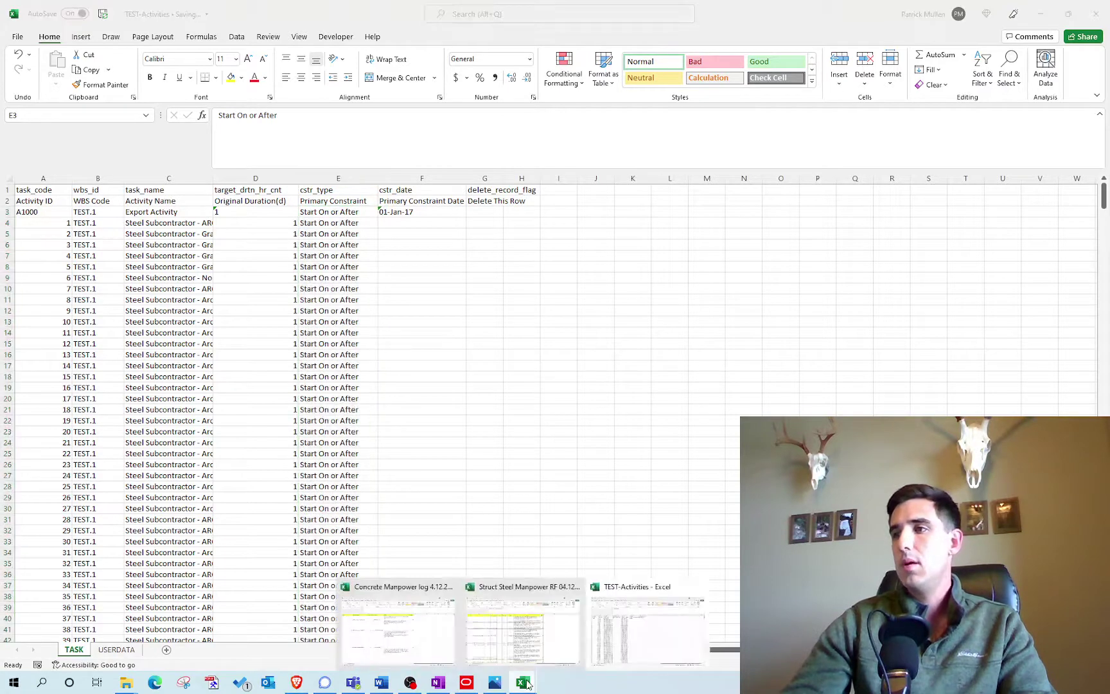
pyautogui.click(508, 620)
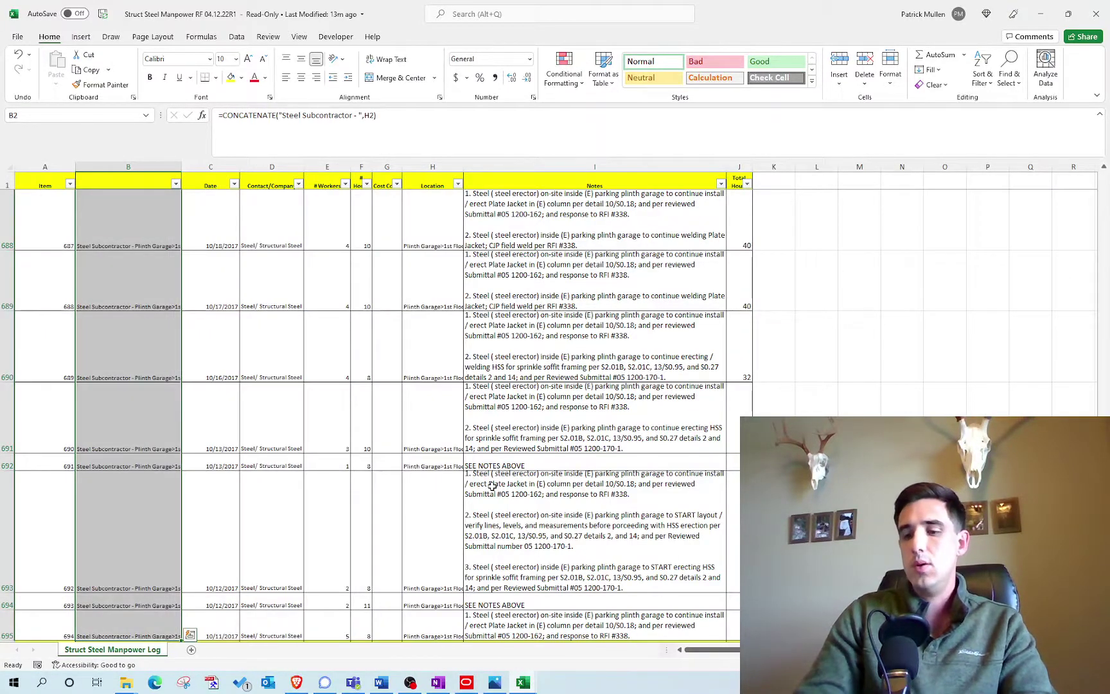
pyautogui.hotkey('ctrl', 'Tab')
pyautogui.hotkey('ctrl', 'c')
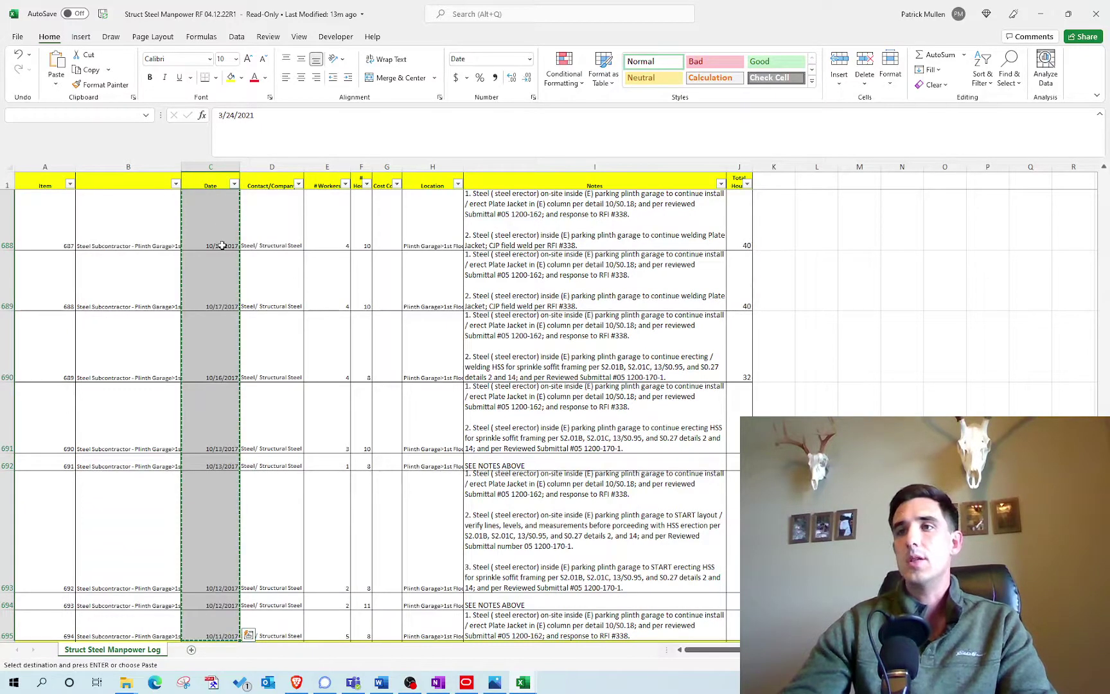
pyautogui.click(523, 682)
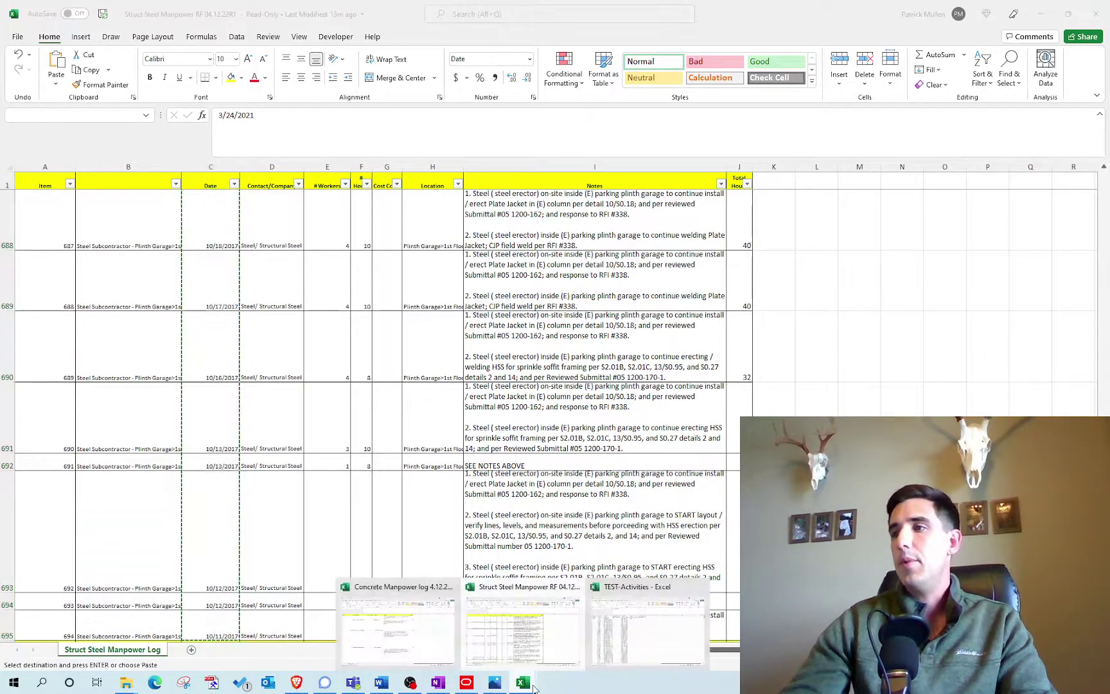
pyautogui.click(648, 631)
pyautogui.click(420, 221)
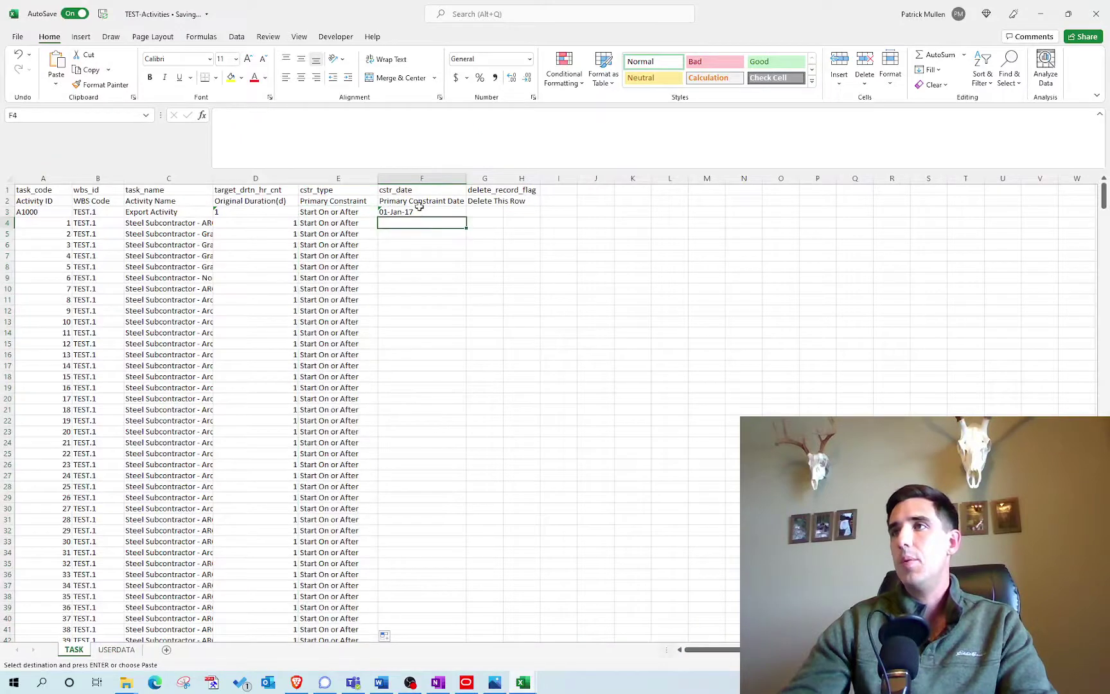
pyautogui.rightClick(414, 223)
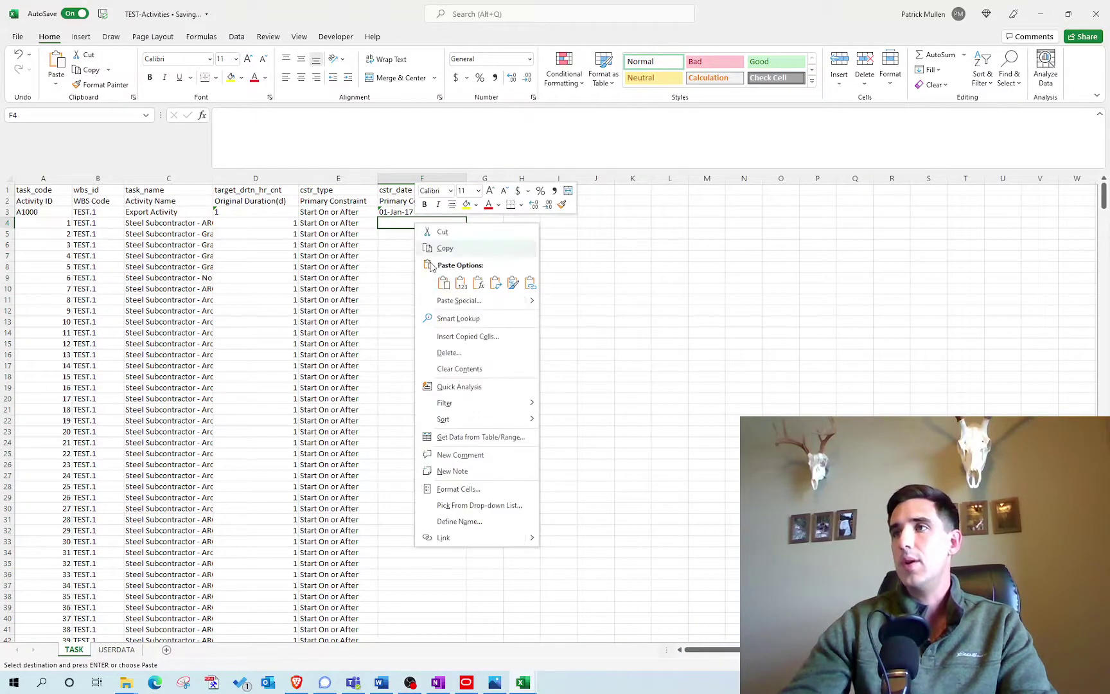
pyautogui.click(457, 292)
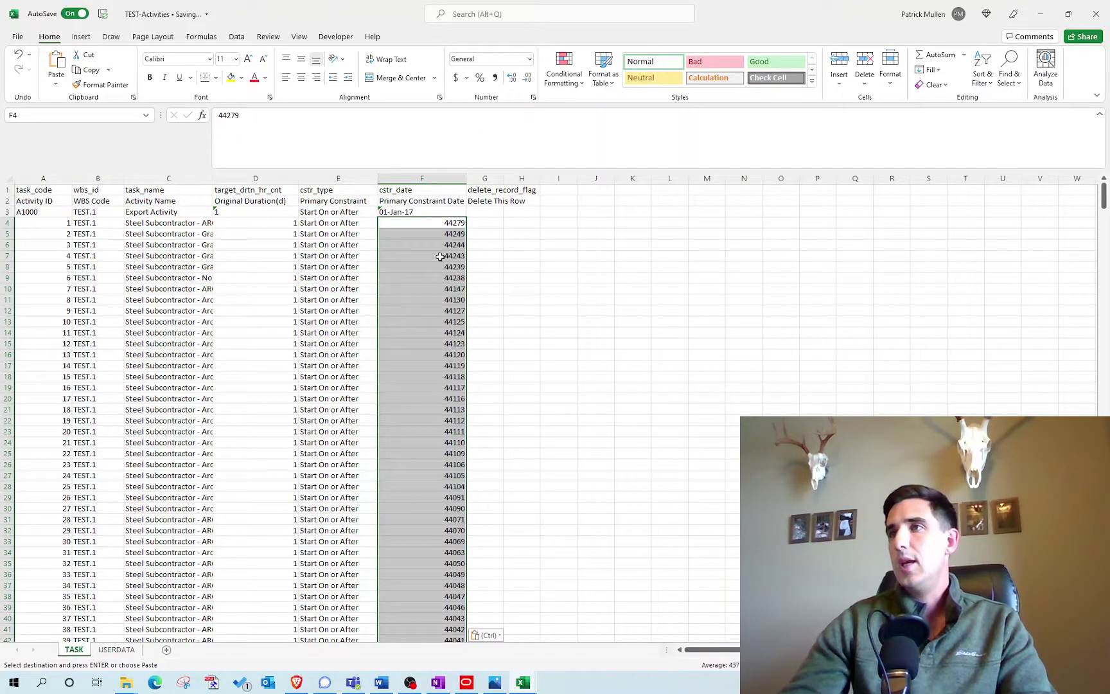
pyautogui.click(437, 225)
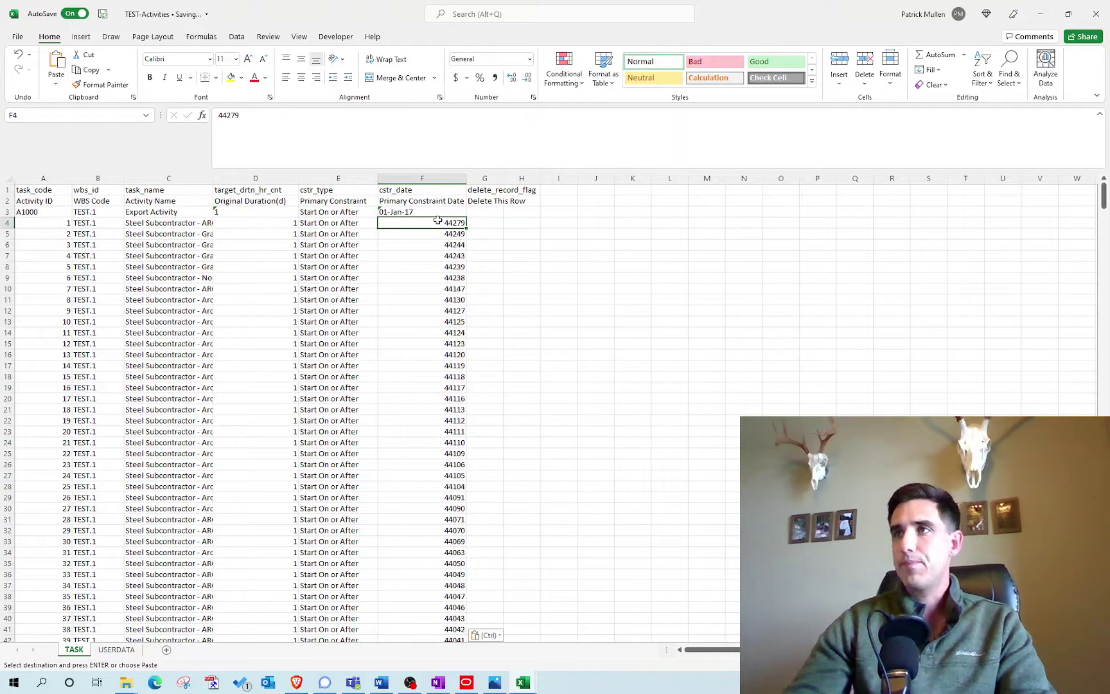
pyautogui.click(418, 212)
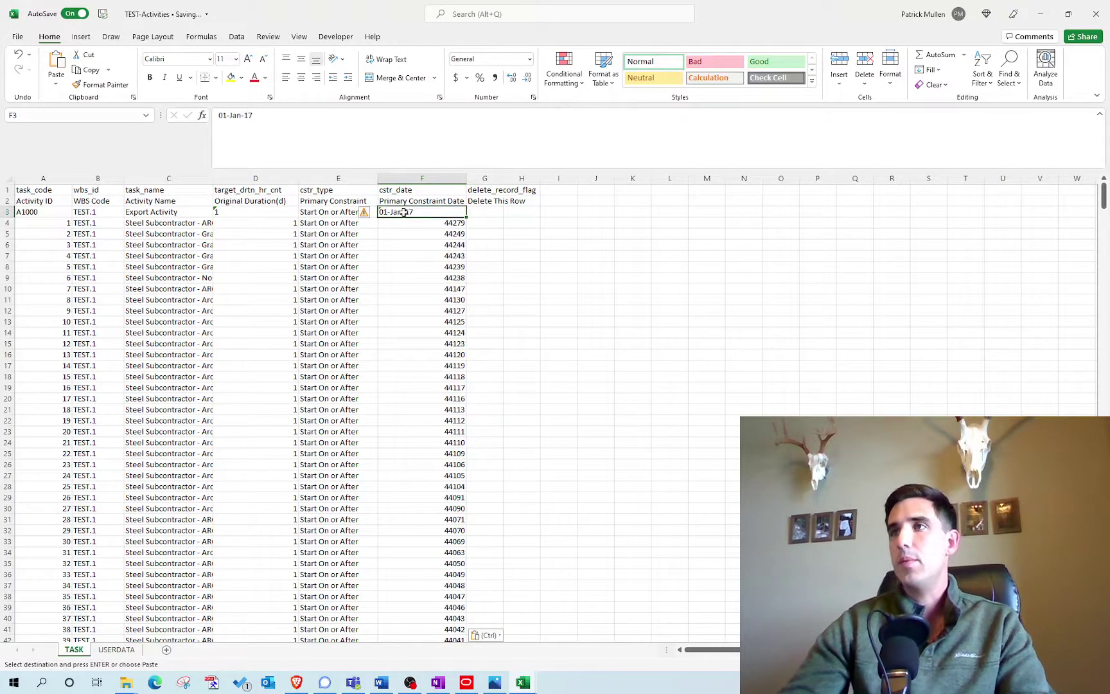
# Convert the Export Activity's text date in F3 to a 19XX date and copy its format onto the Primary Constraint Dates from F4 down.
pyautogui.click(365, 212)
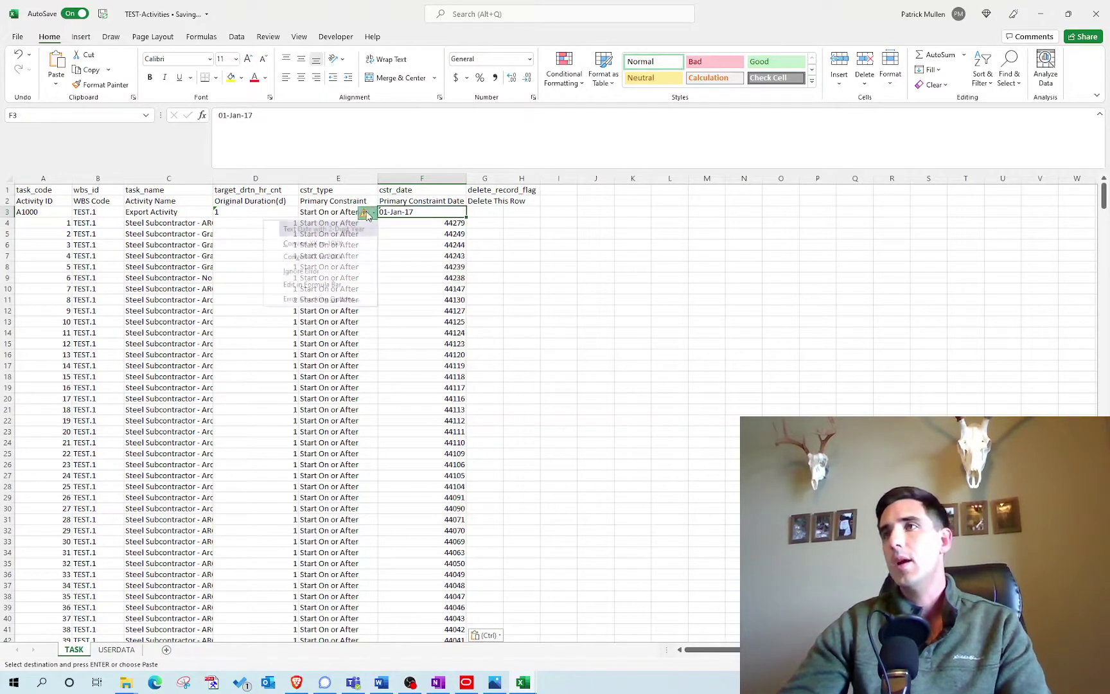
pyautogui.click(341, 244)
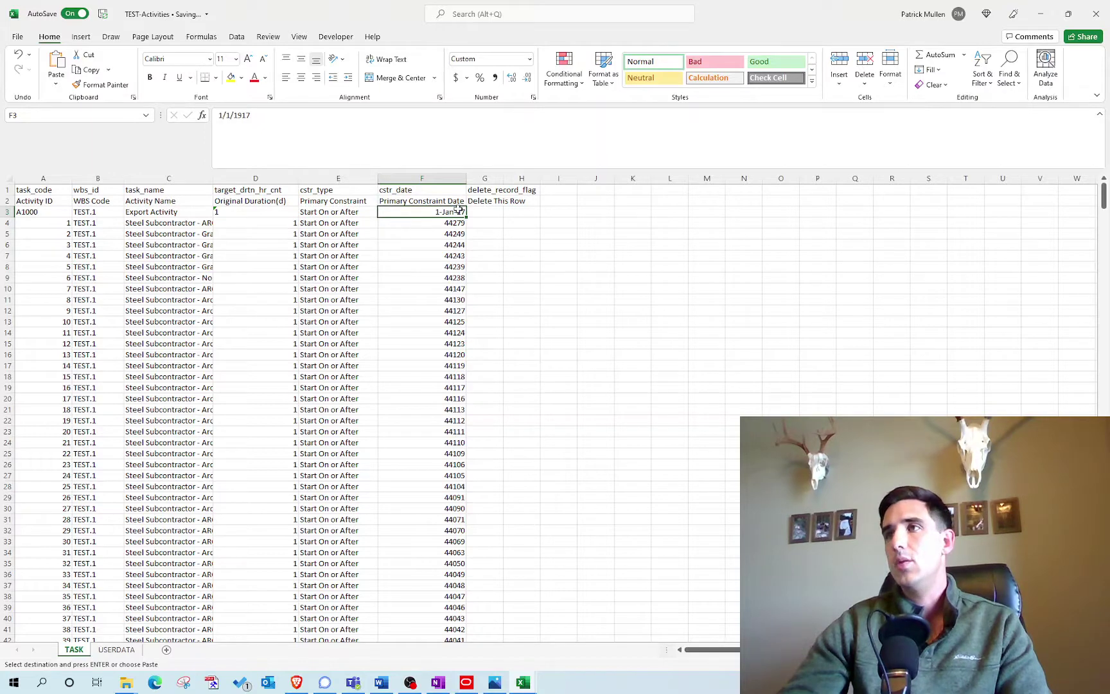
pyautogui.click(101, 84)
pyautogui.moveTo(458, 223)
pyautogui.mouseDown()
pyautogui.moveTo(452, 690)
pyautogui.moveTo(440, 682)
pyautogui.moveTo(434, 594)
pyautogui.moveTo(437, 620)
pyautogui.mouseUp()
pyautogui.click(443, 475)
pyautogui.click(443, 222)
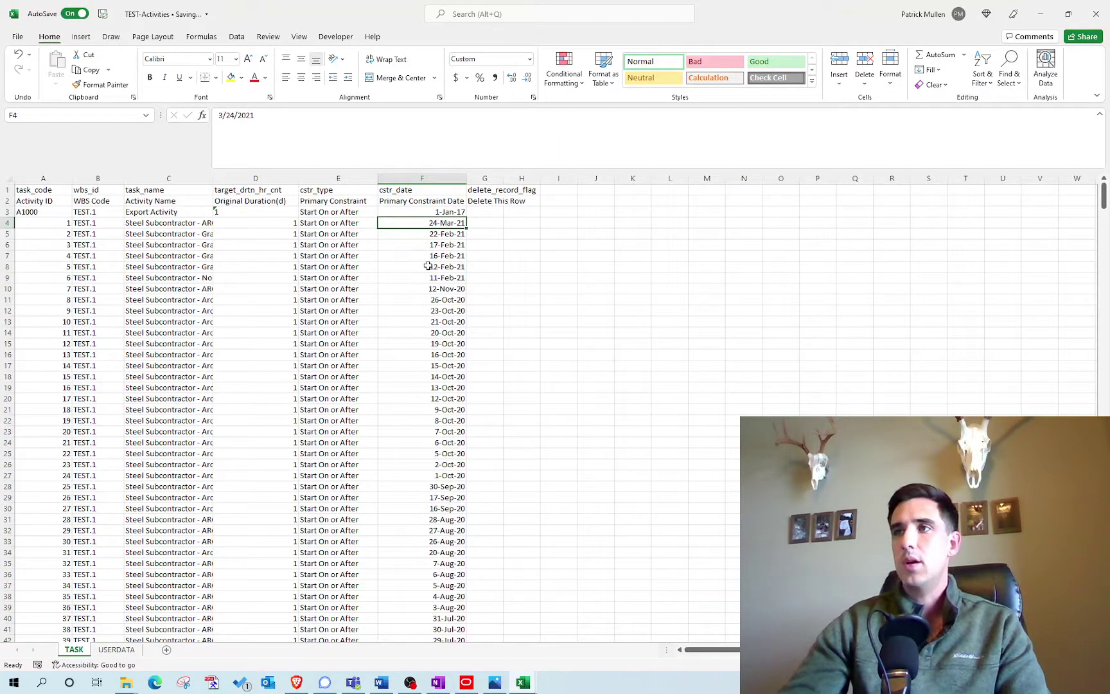
# Delete the Export Activity row from TEST-Activities and close the workbook.
pyautogui.click(8, 211)
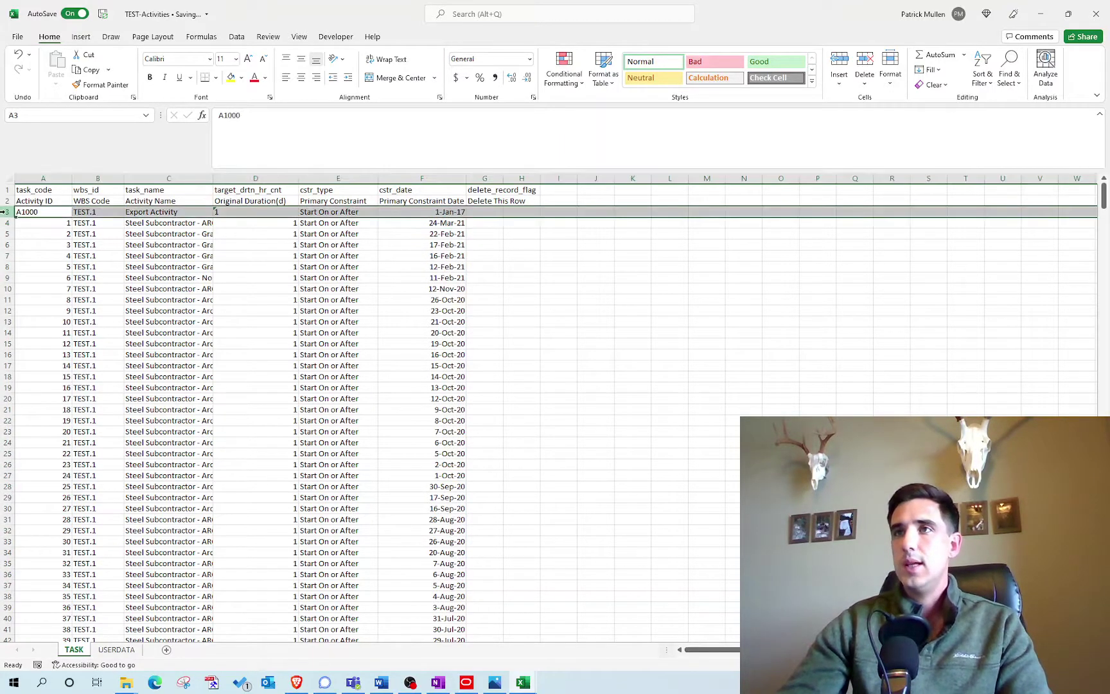
pyautogui.rightClick(7, 211)
pyautogui.click(44, 326)
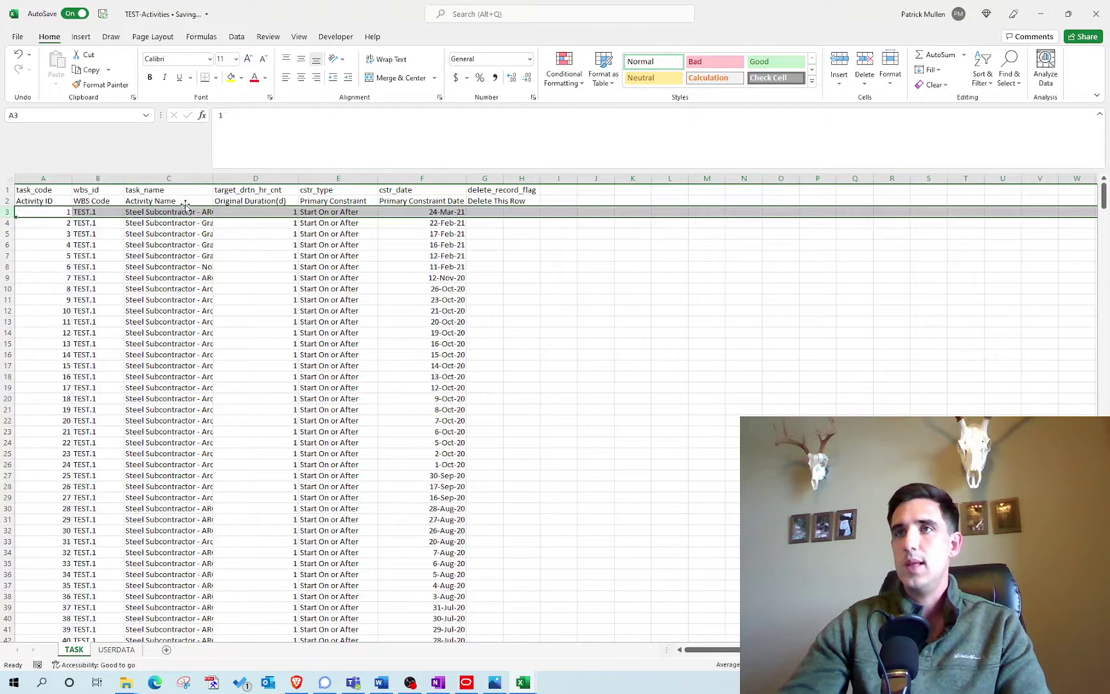
pyautogui.click(150, 234)
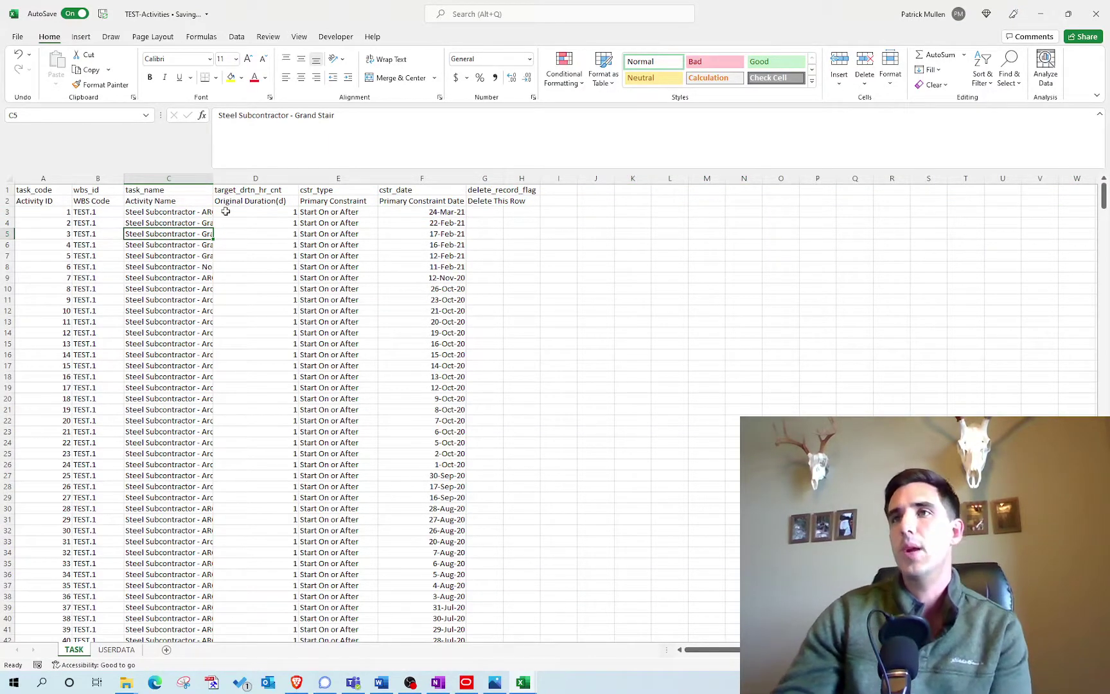
pyautogui.press('Down')
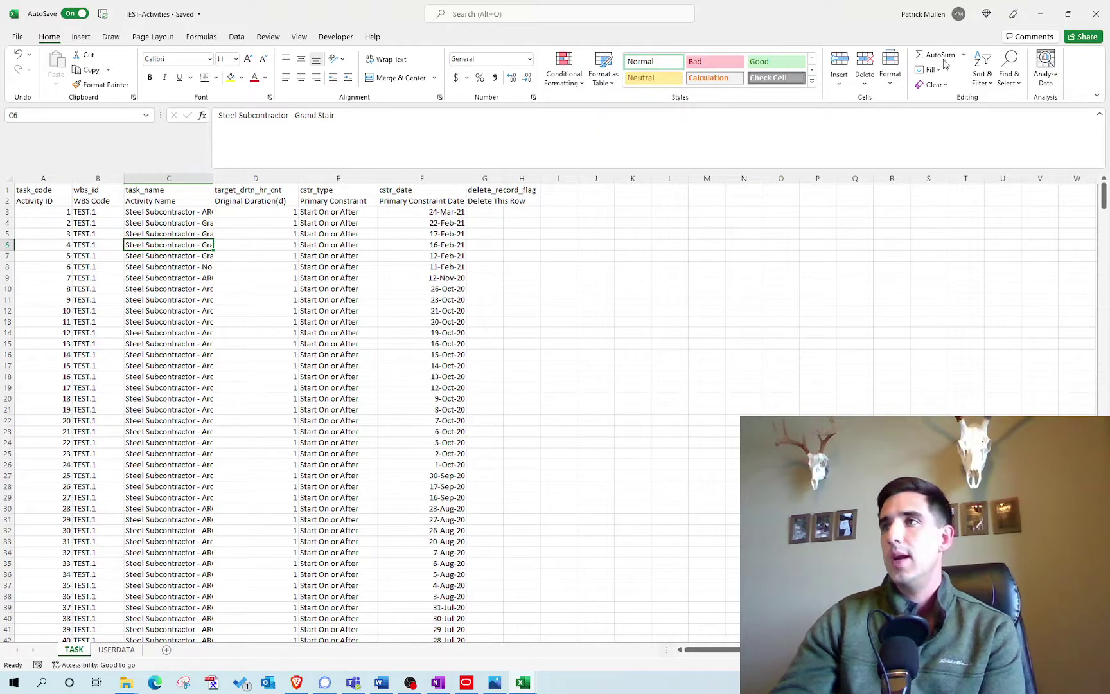
pyautogui.click(1096, 16)
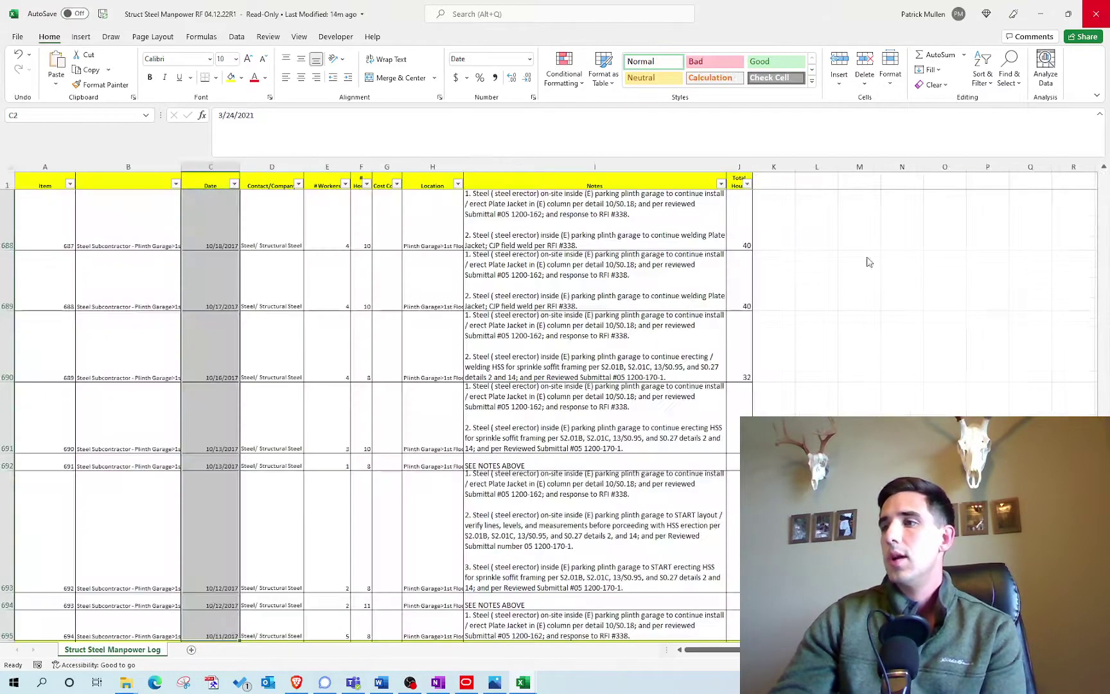
# Switch to Primavera P6, show the project's activities and start an import in Spreadsheet (XLSX) format.
pyautogui.click(468, 686)
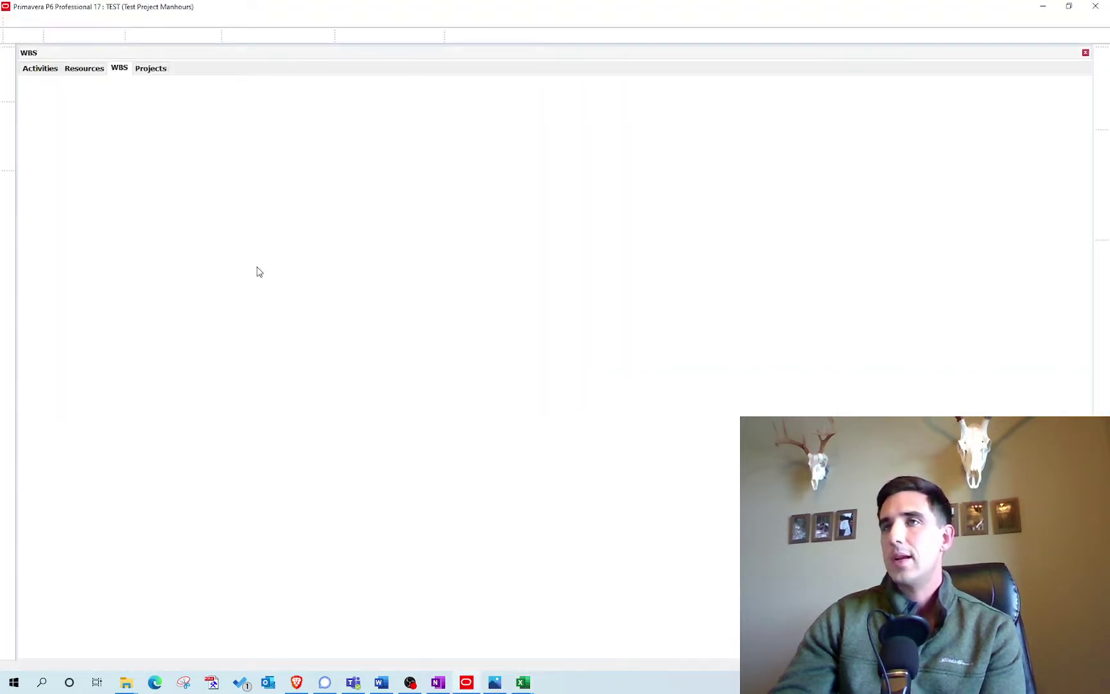
pyautogui.click(7, 180)
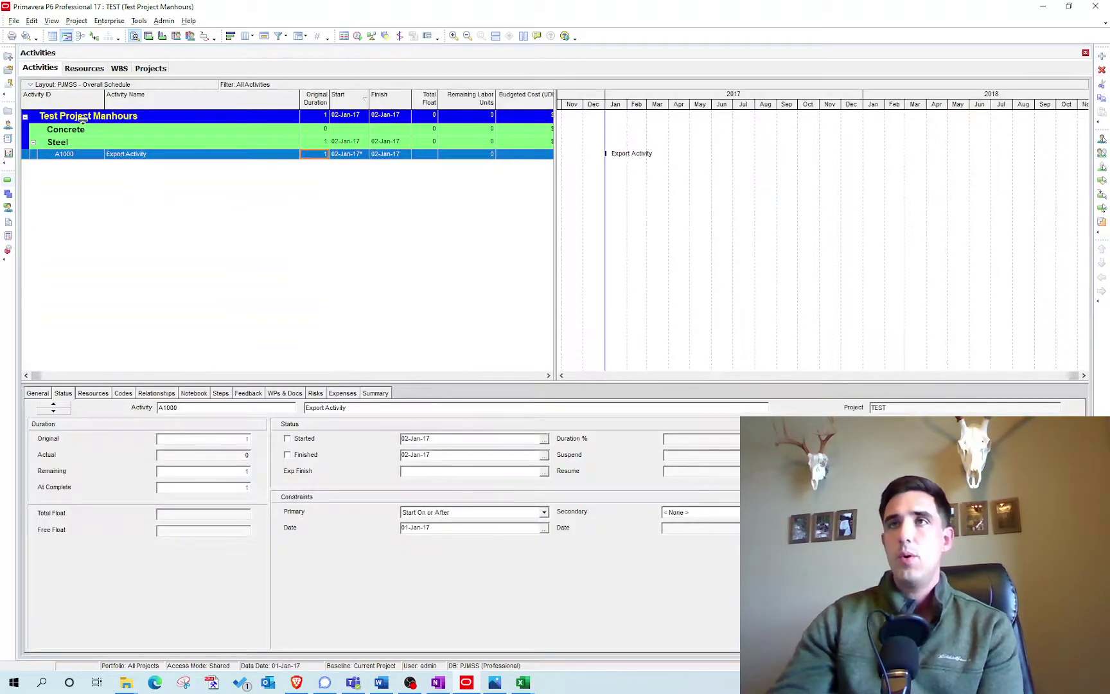
pyautogui.click(16, 24)
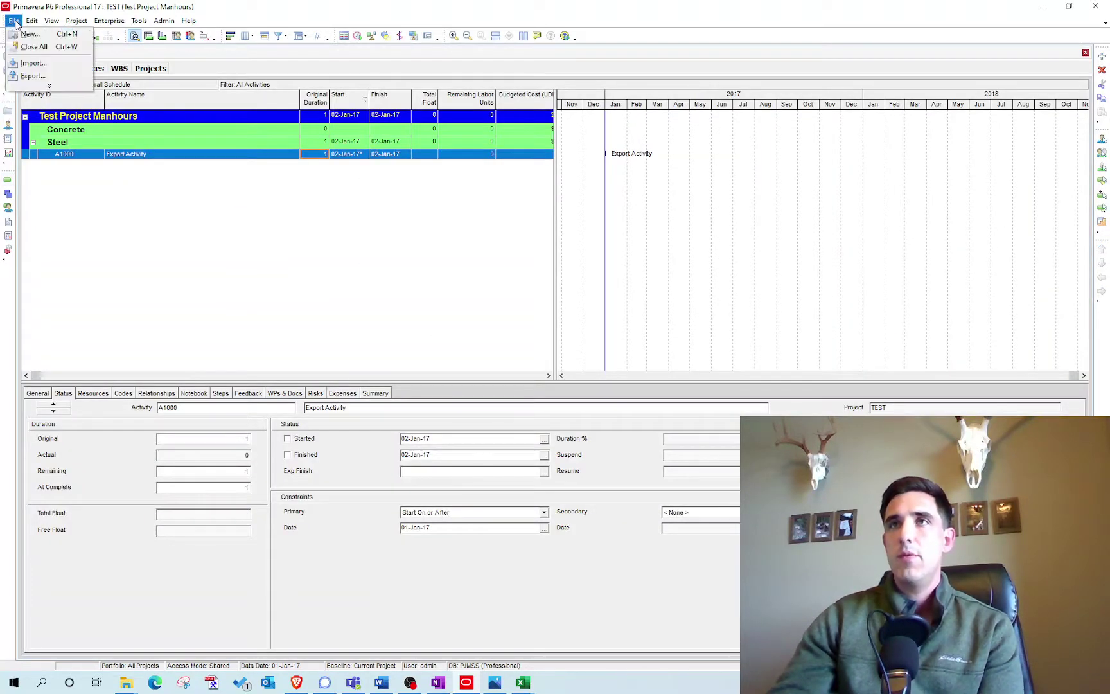
pyautogui.click(39, 80)
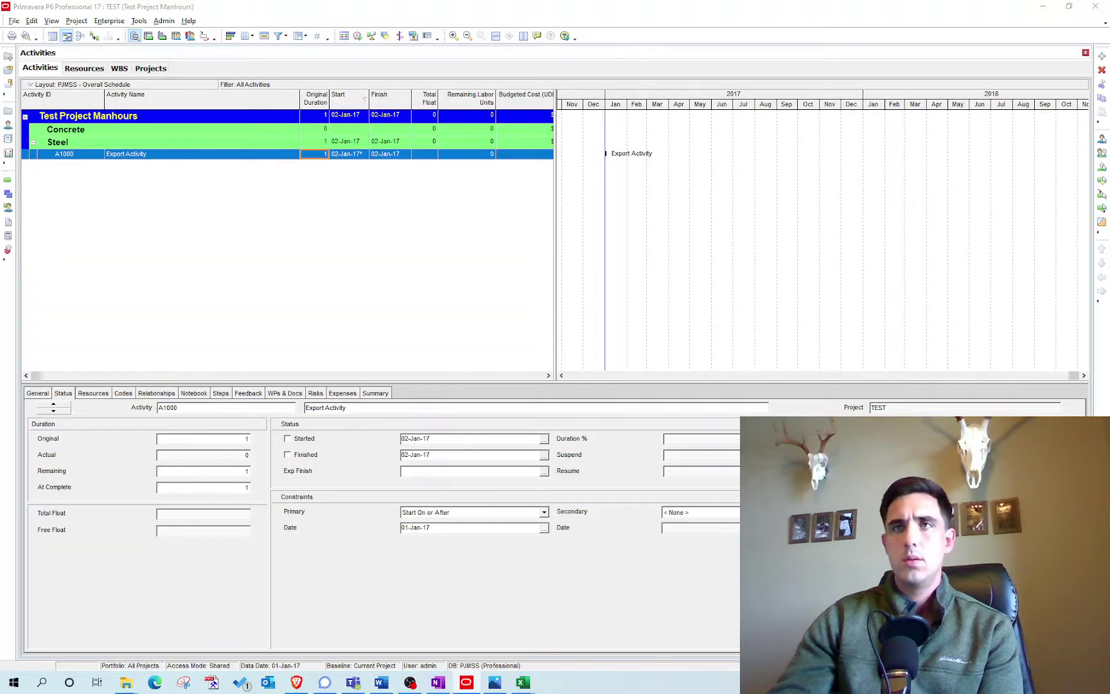
pyautogui.click(96, 275)
pyautogui.click(249, 366)
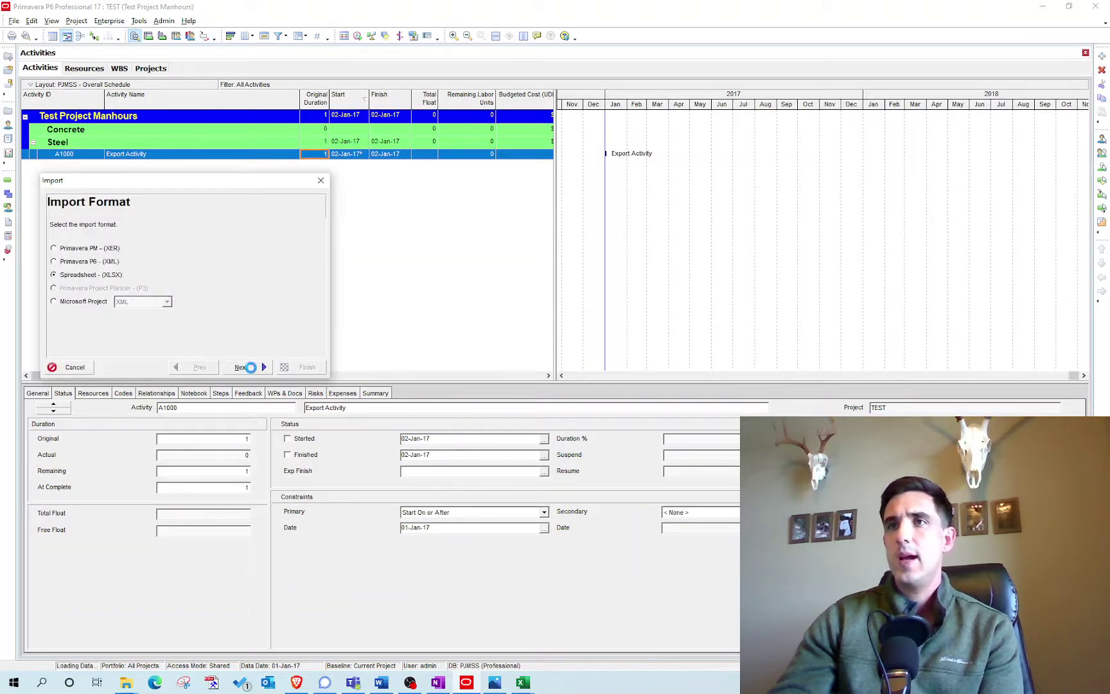
# Choose TEST-Activities from the Desktop's Resource Import folder as the file to import.
pyautogui.click(248, 302)
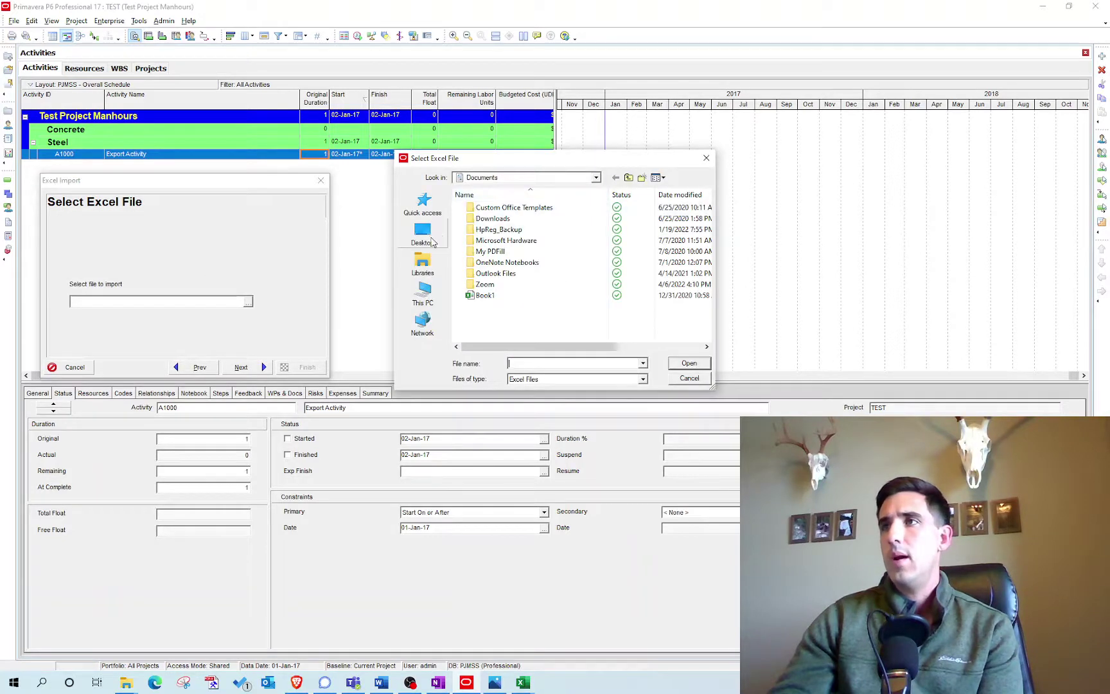
pyautogui.click(433, 241)
pyautogui.scroll(-10, 531, 265)
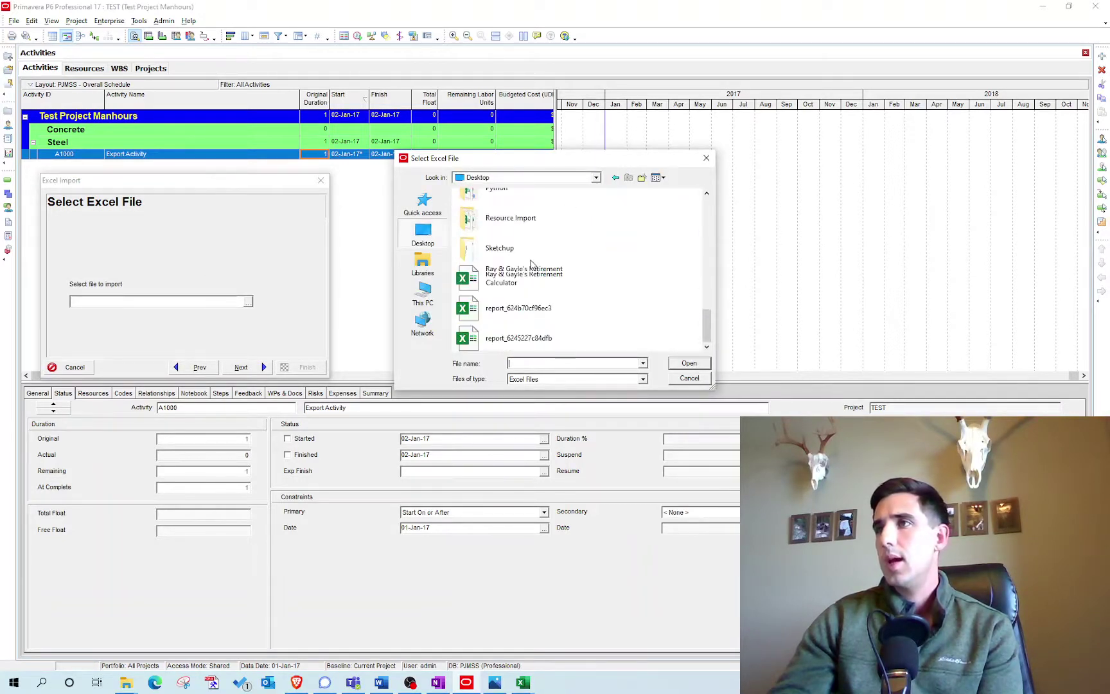
pyautogui.doubleClick(528, 220)
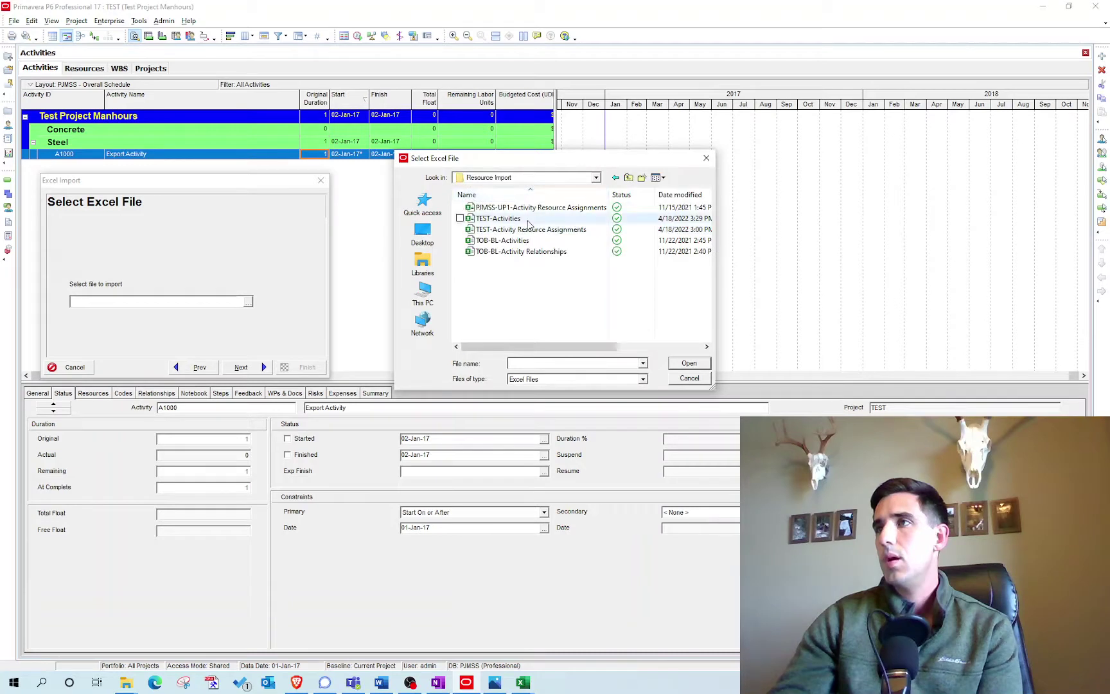
pyautogui.doubleClick(503, 230)
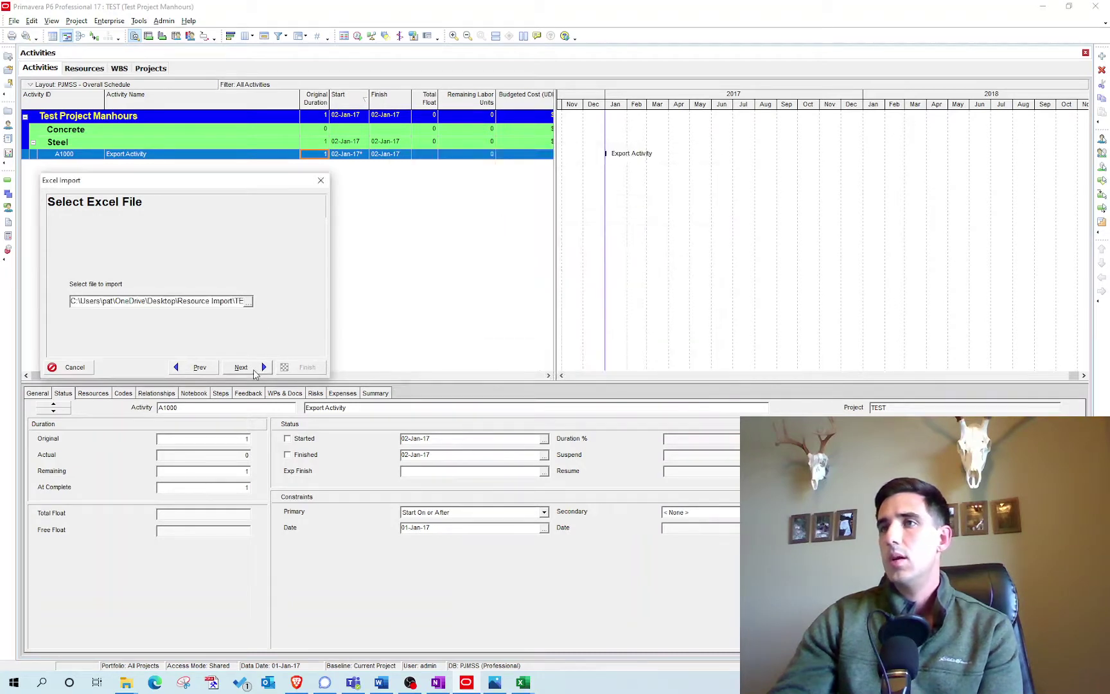
pyautogui.click(254, 368)
# Import the Activities data as an update to the existing TEST project.
pyautogui.click(75, 254)
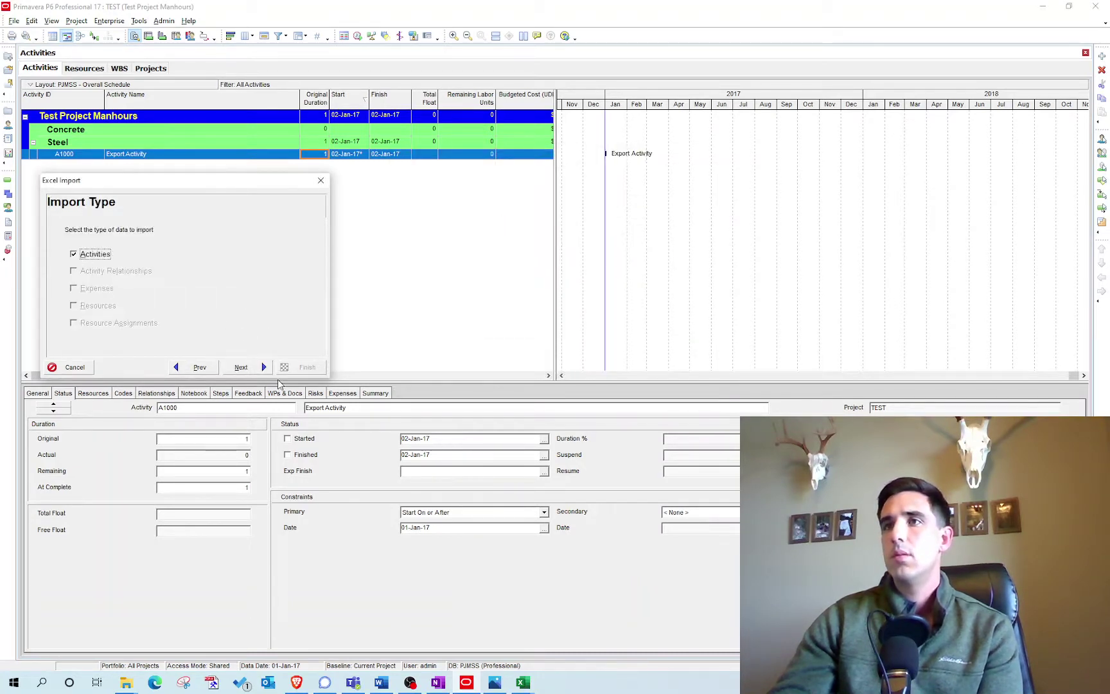
pyautogui.click(243, 368)
pyautogui.click(250, 287)
pyautogui.click(292, 285)
pyautogui.click(301, 283)
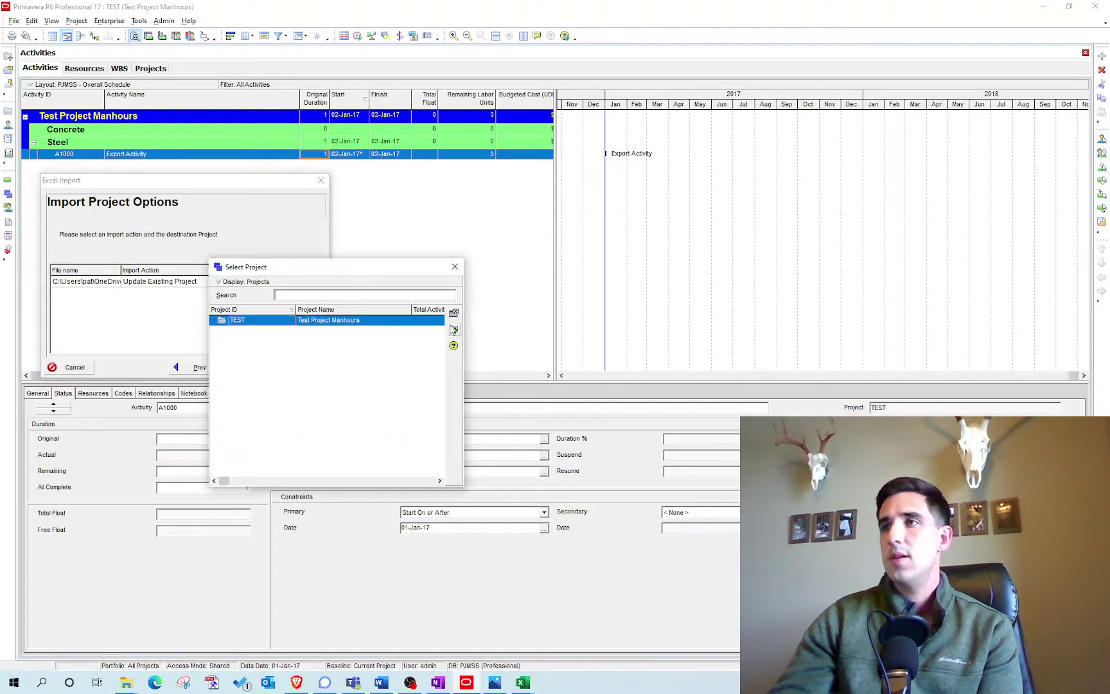
pyautogui.click(454, 328)
pyautogui.click(241, 367)
pyautogui.click(297, 366)
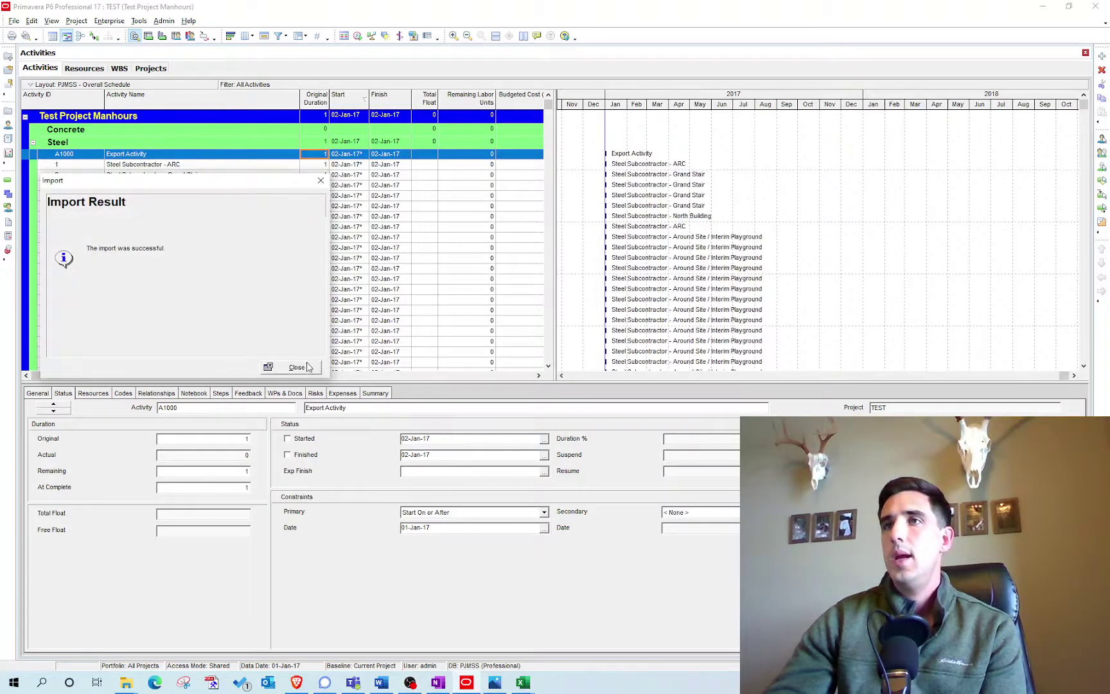
pyautogui.click(294, 369)
# Check the constraint dates of the imported steel activities and schedule the project.
pyautogui.click(269, 217)
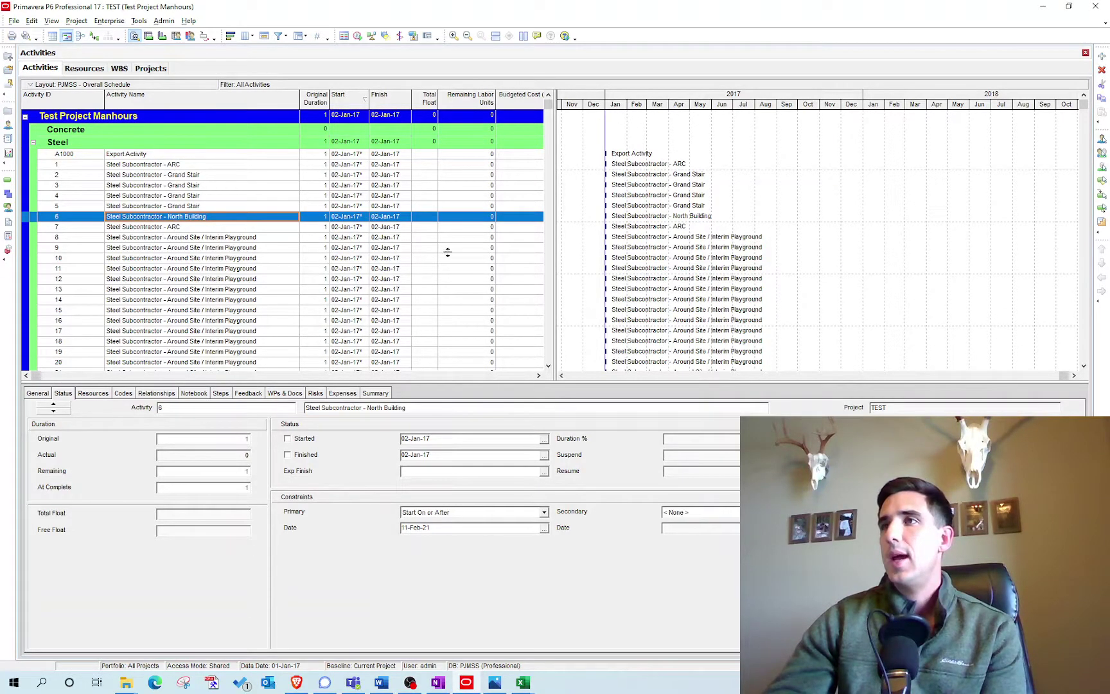
pyautogui.click(351, 247)
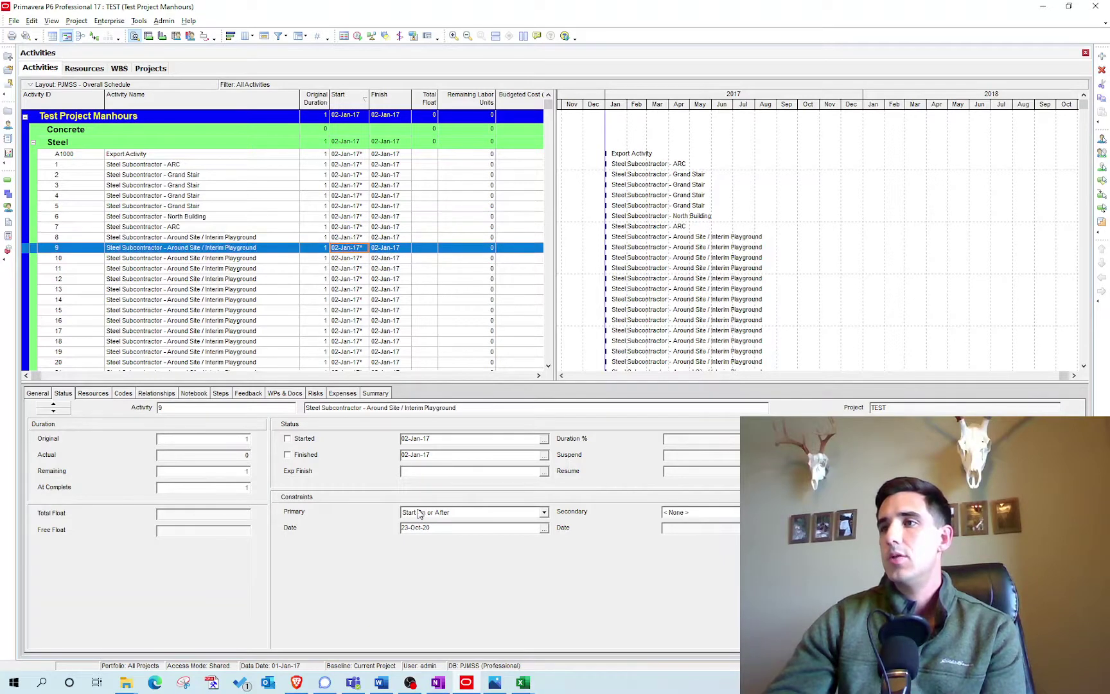
pyautogui.click(358, 35)
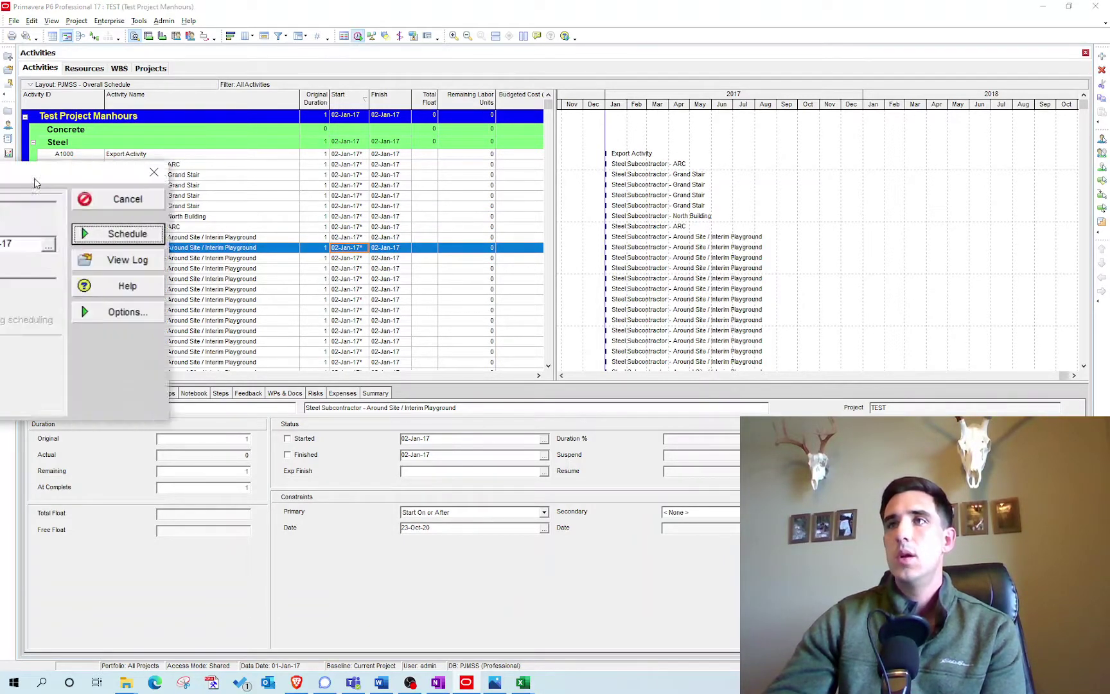
pyautogui.click(470, 212)
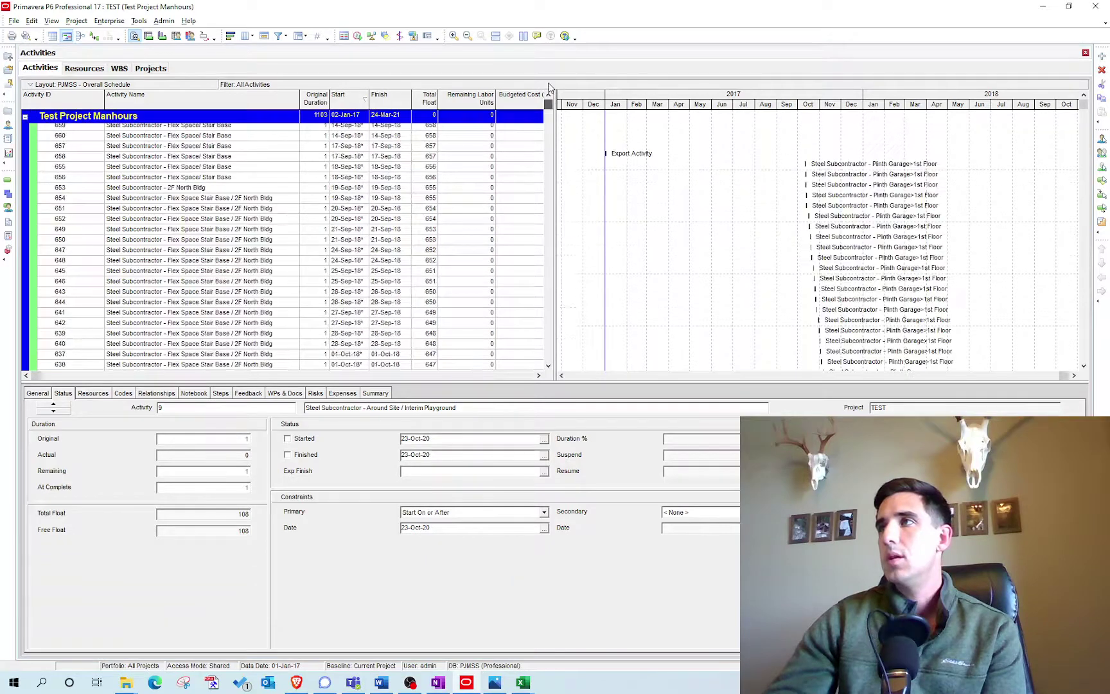
# Check the earliest scheduled steel activity and delete the A1000 Export Activity from the project.
pyautogui.click(819, 168)
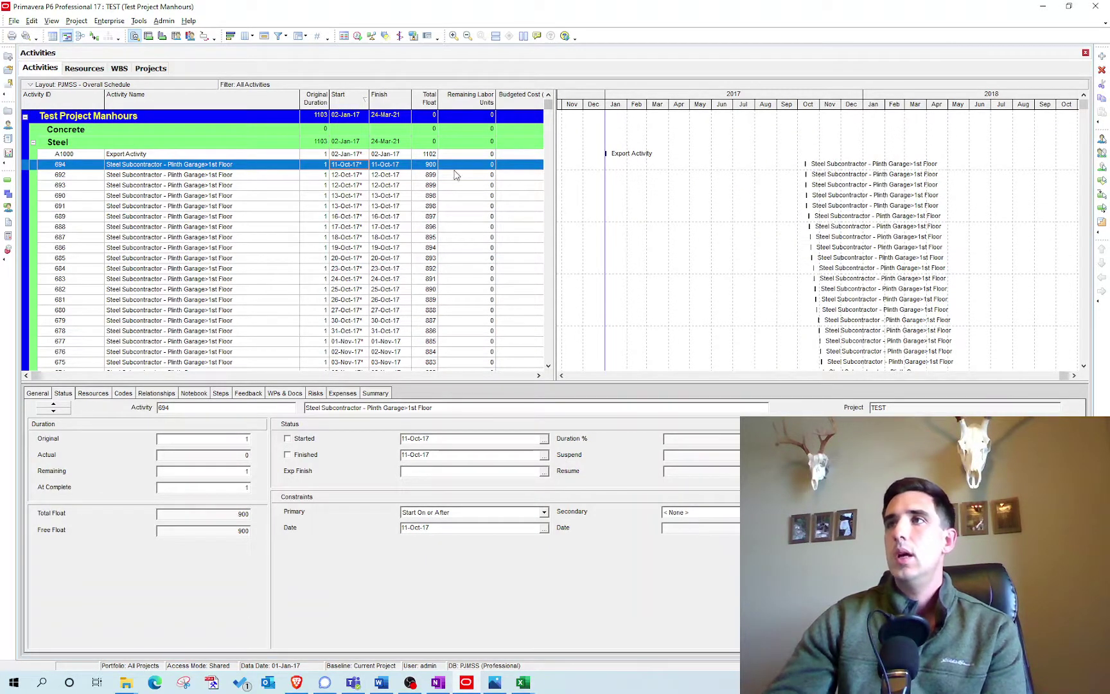
pyautogui.click(383, 157)
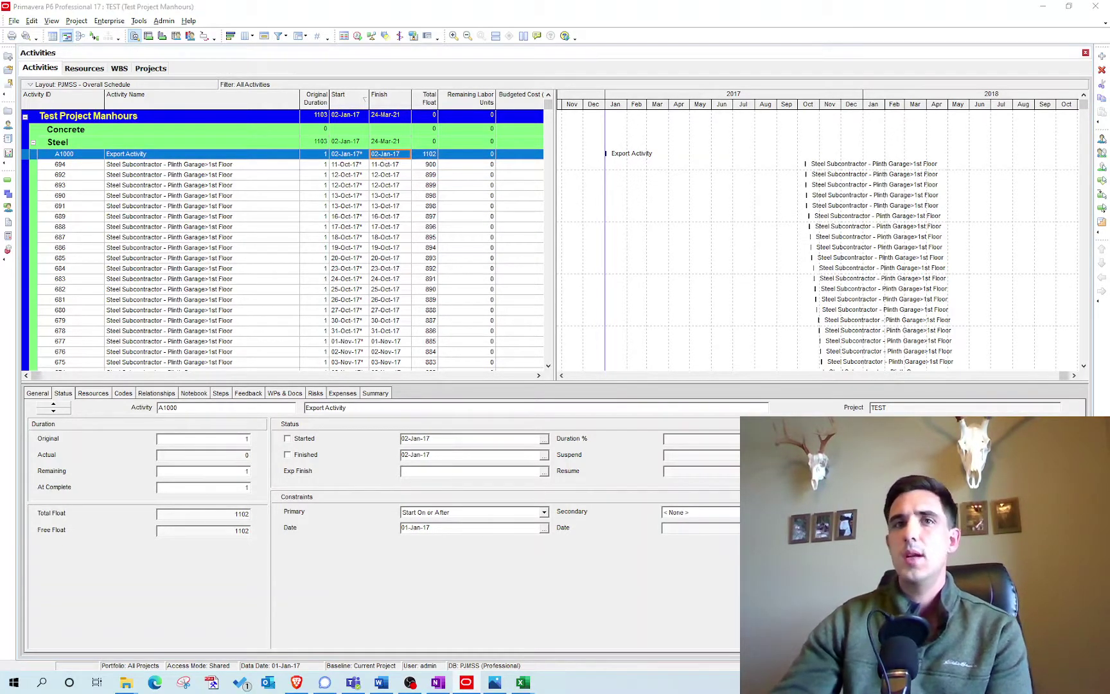
pyautogui.press('Delete')
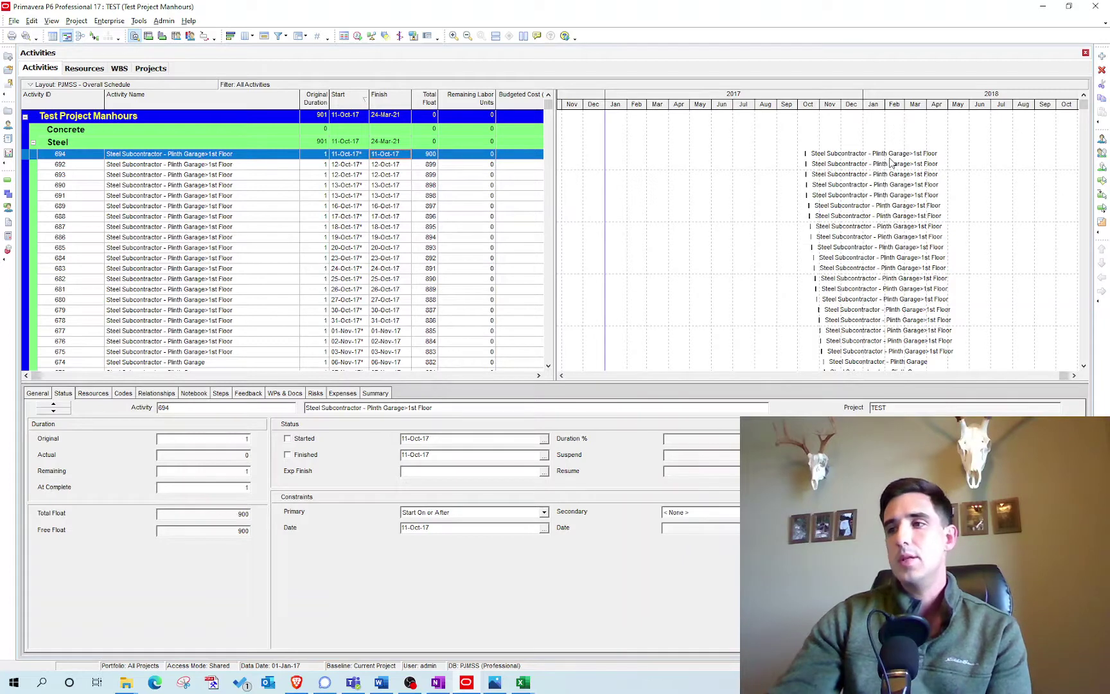
# Add a new resource to the resource list and outdent it to the top level.
pyautogui.click(8, 125)
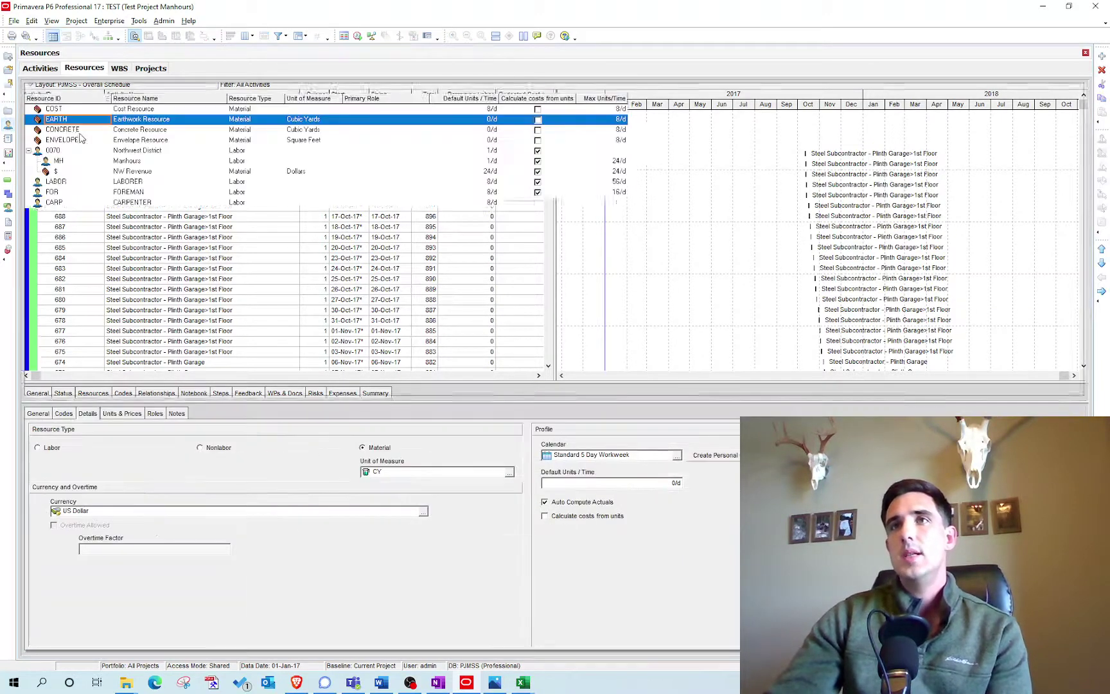
pyautogui.click(1102, 56)
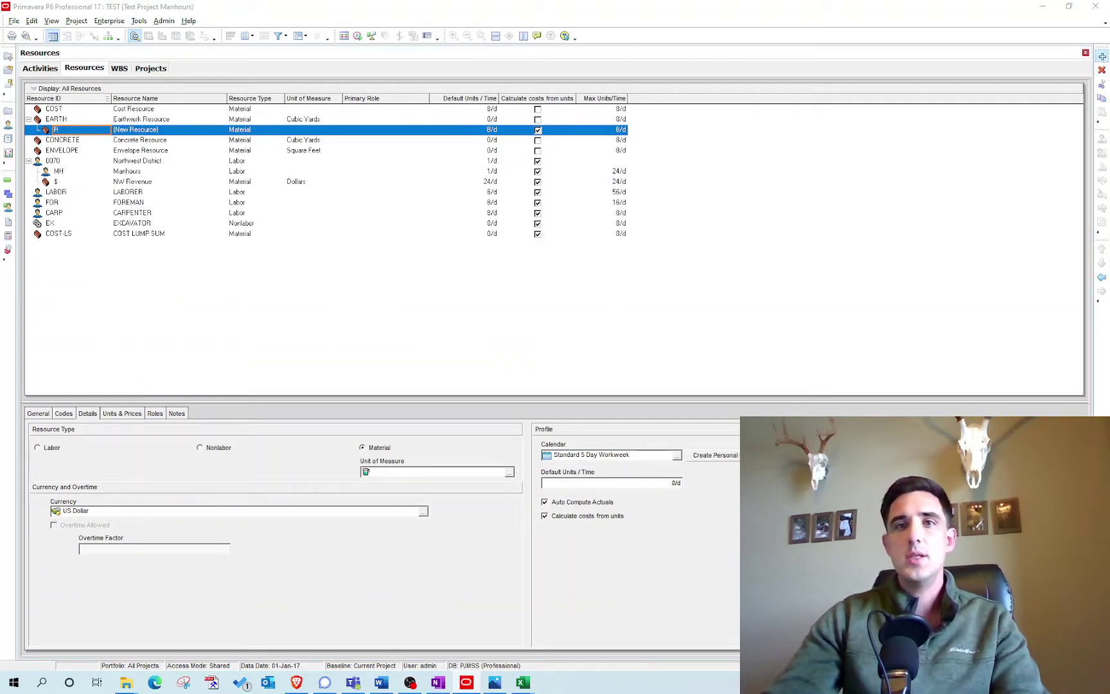
pyautogui.click(1101, 277)
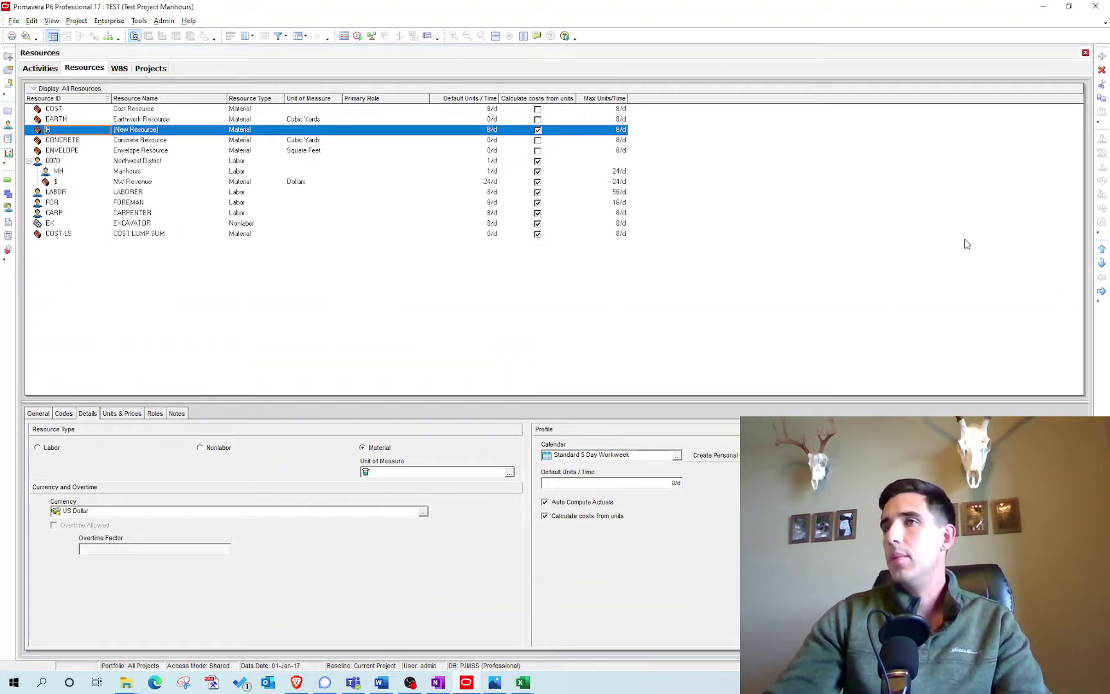
# Name the new resource Steel Manhours and set its resource type to Labor.
pyautogui.click(86, 131)
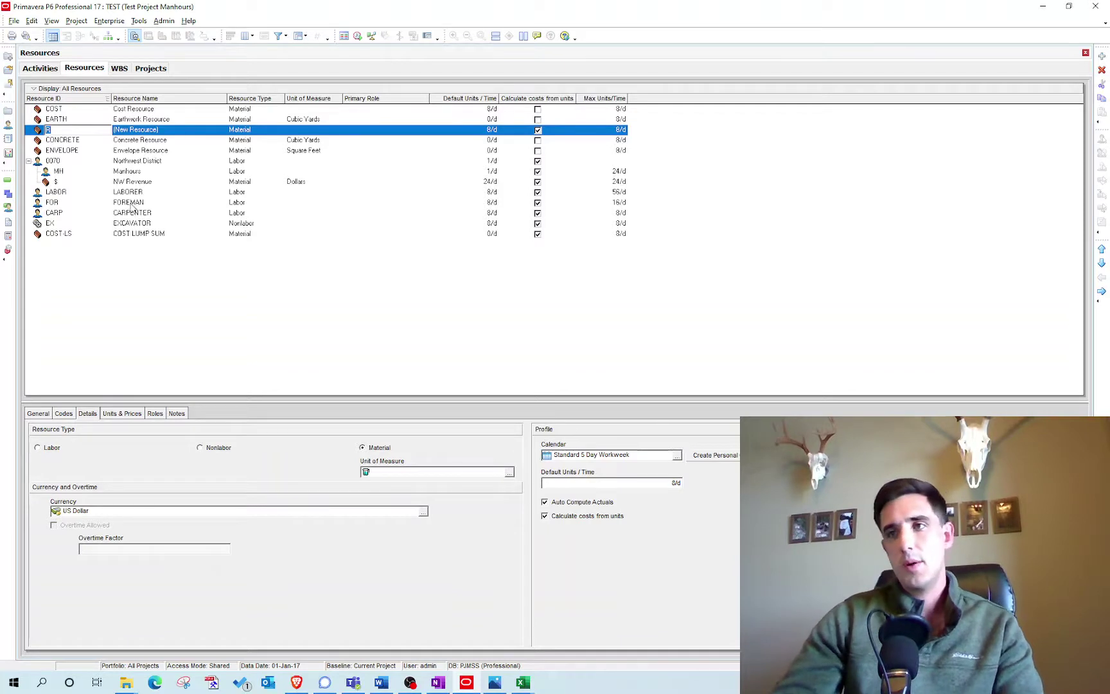
pyautogui.click(164, 131)
pyautogui.write('Steel Manhours')
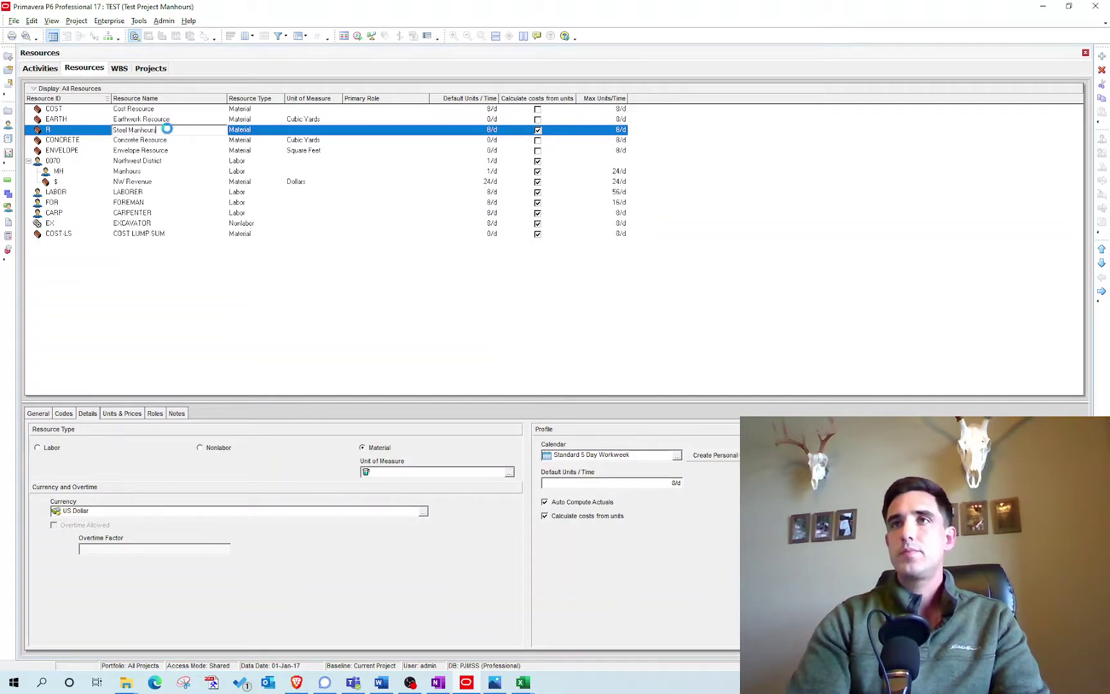
pyautogui.press('Return')
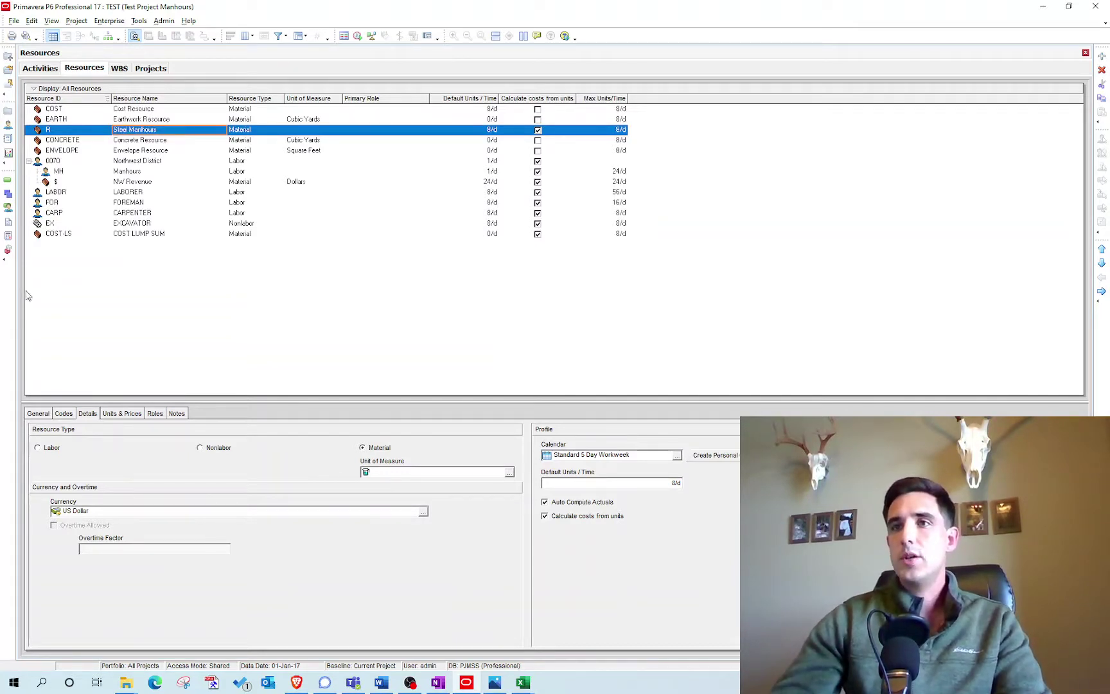
pyautogui.click(38, 449)
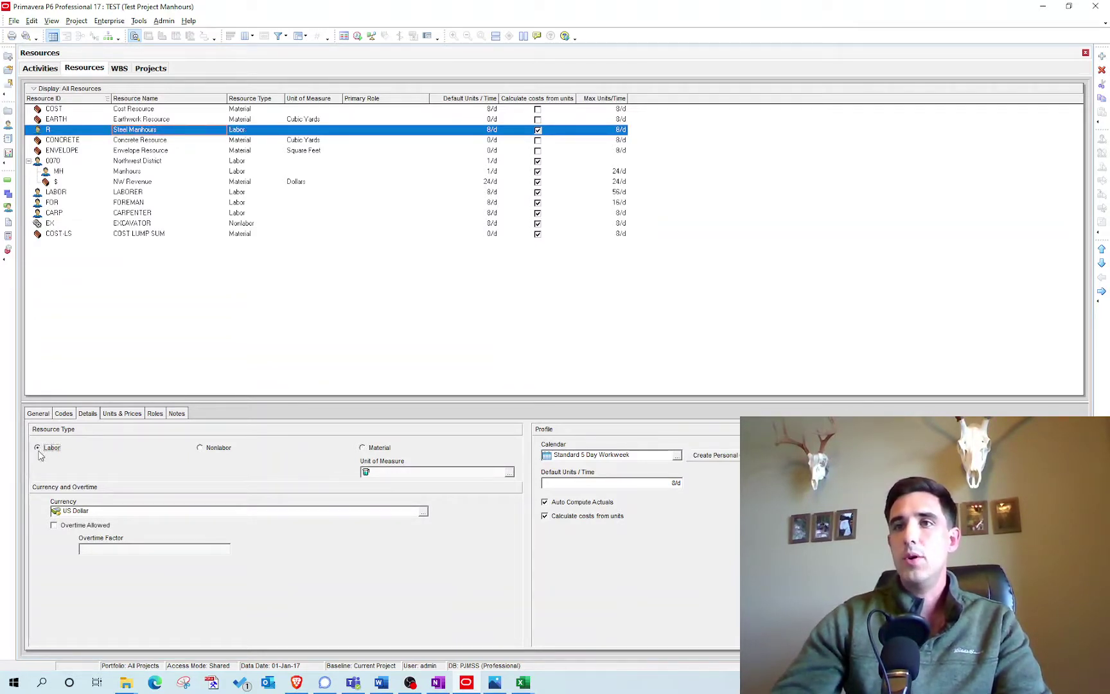
# Set the Steel Manhours resource ID to STEEL and turn off calculating its costs from units.
pyautogui.click(68, 130)
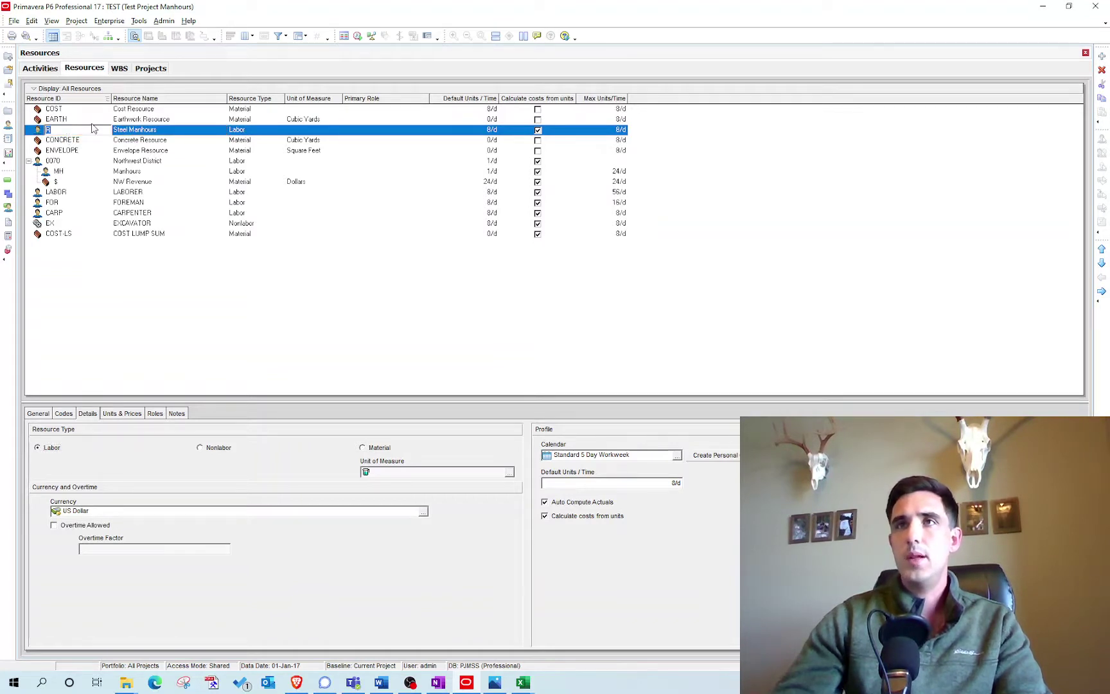
pyautogui.write('STEEL')
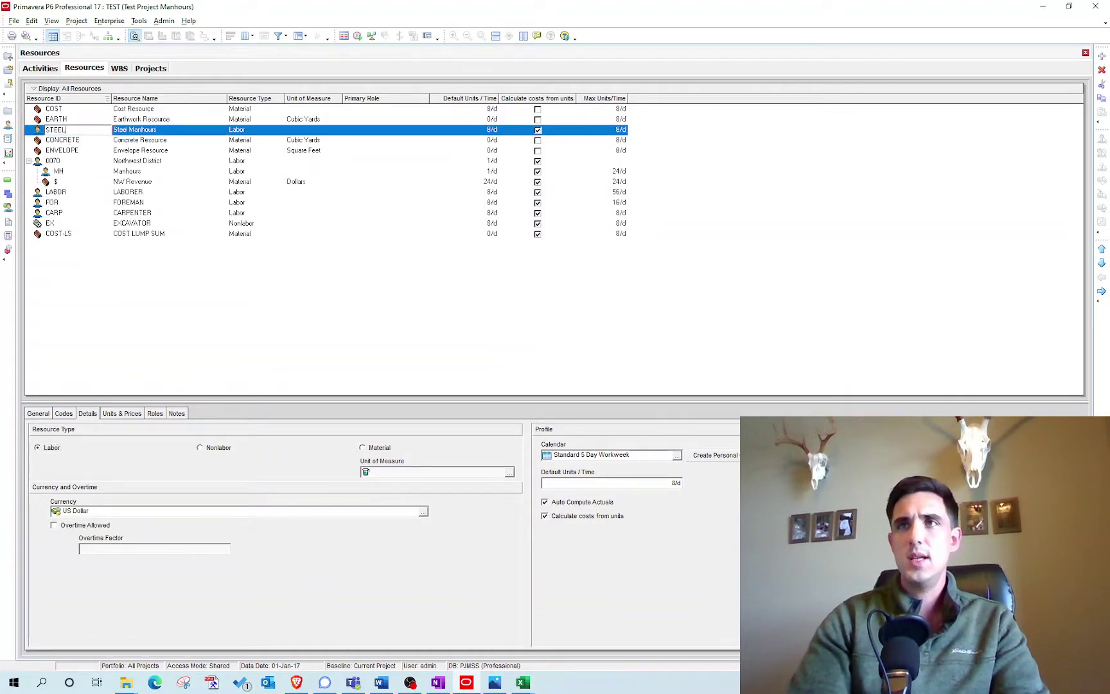
pyautogui.press('Return')
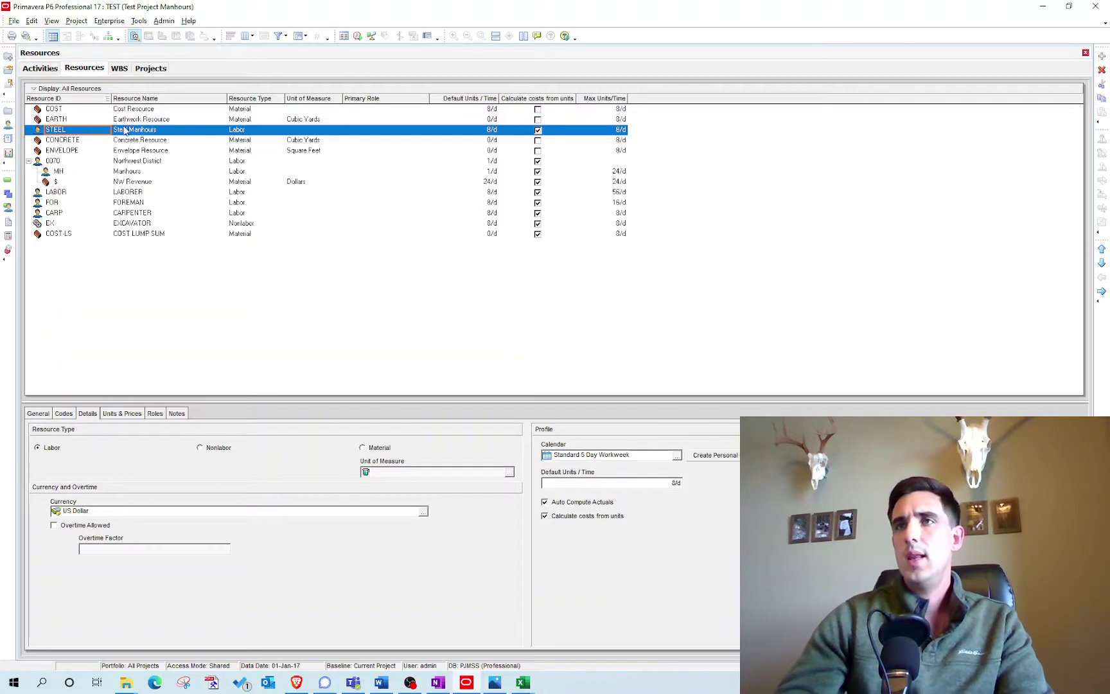
pyautogui.click(569, 517)
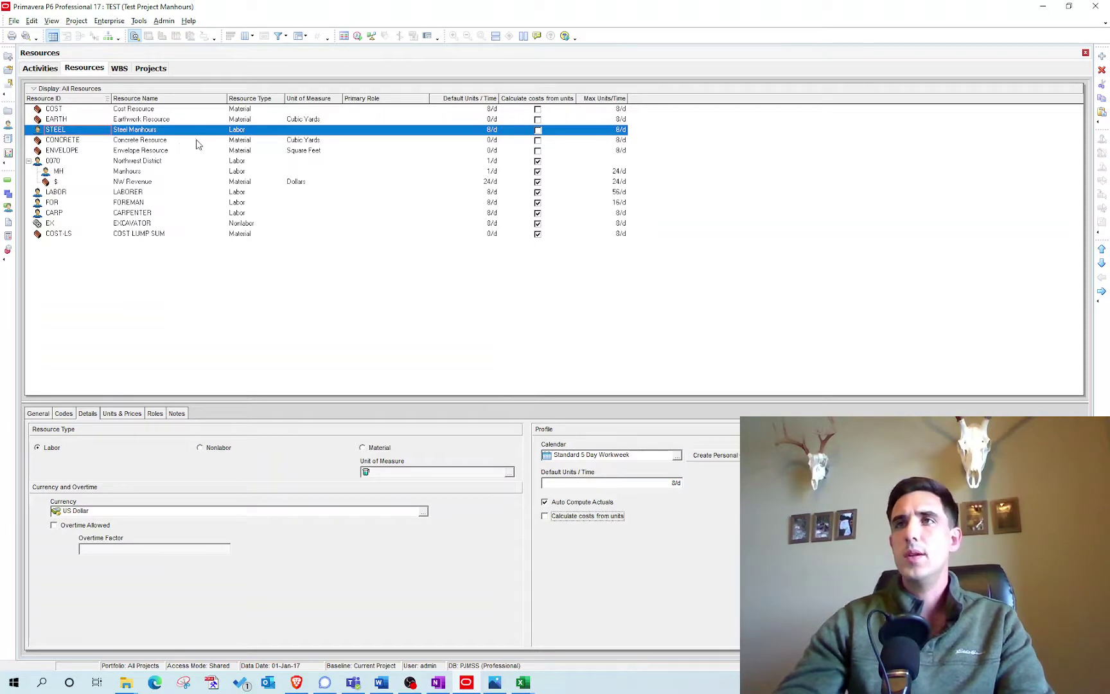
# Duplicate the Steel Manhours resource and outdent the copy to the top level.
pyautogui.click(134, 140)
pyautogui.click(131, 130)
pyautogui.hotkey('ctrl', 'c')
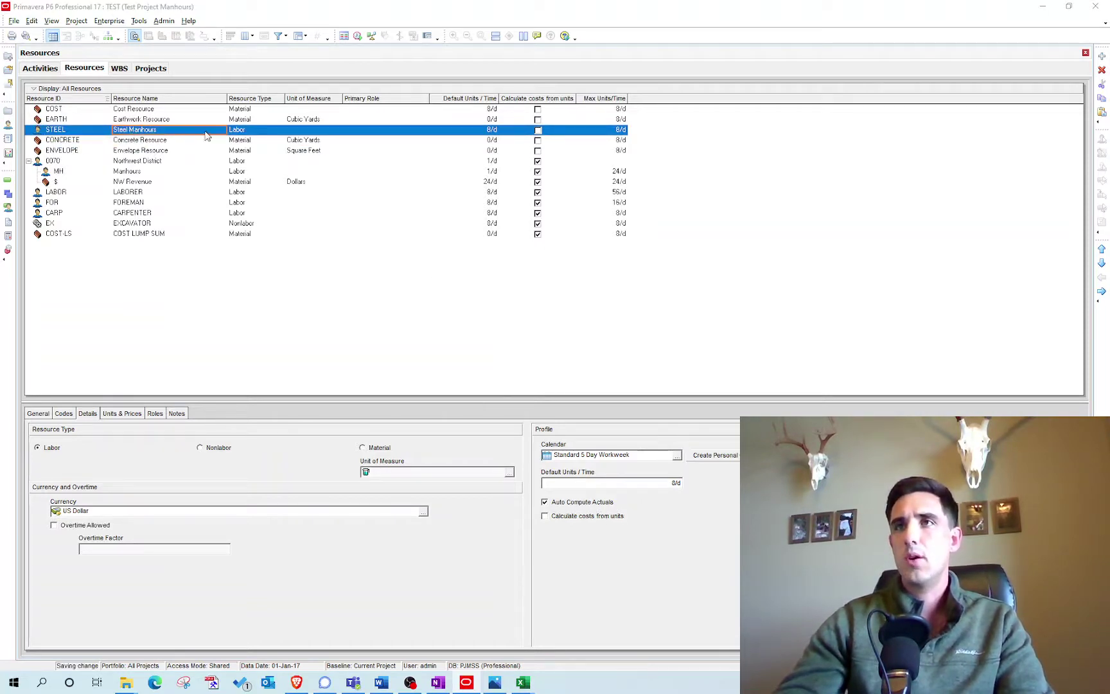
pyautogui.hotkey('ctrl', 'v')
pyautogui.click(650, 310)
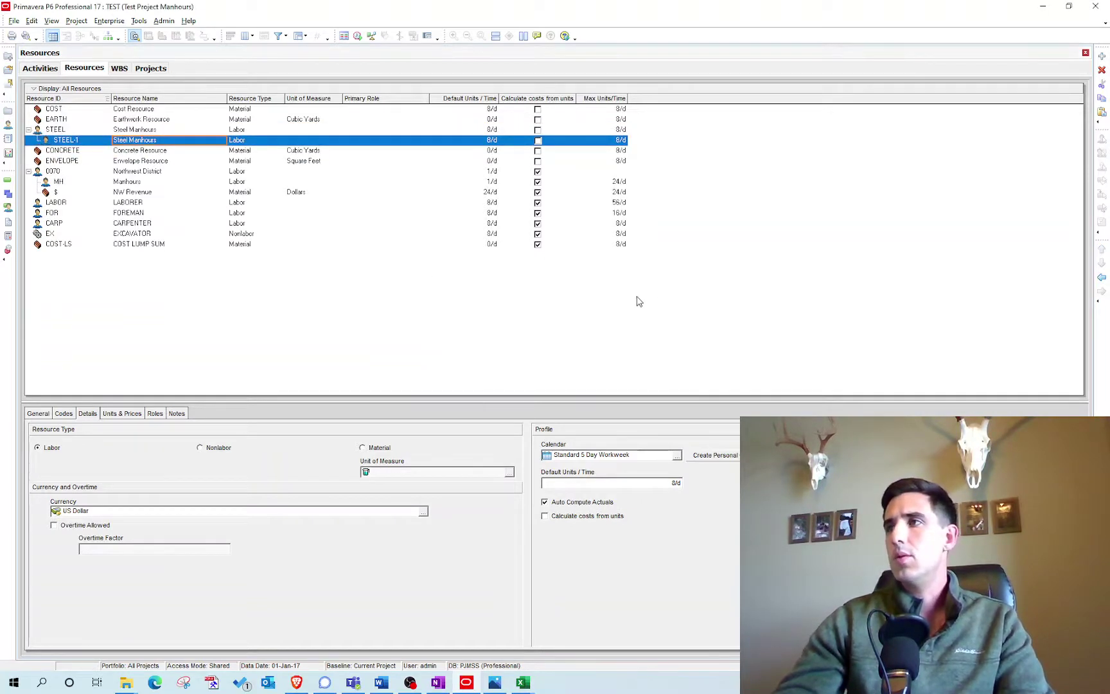
pyautogui.click(95, 141)
pyautogui.click(1101, 277)
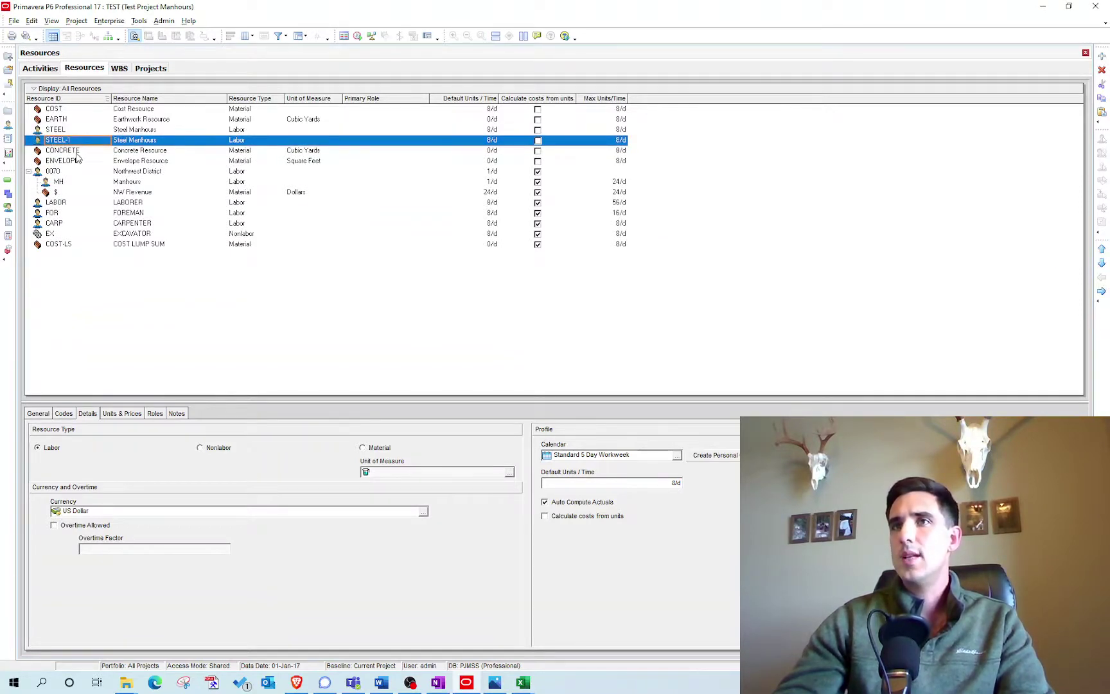
# Change the copied resource's ID to CONC and its name to Concrete Manhours.
pyautogui.click(76, 153)
pyautogui.click(78, 140)
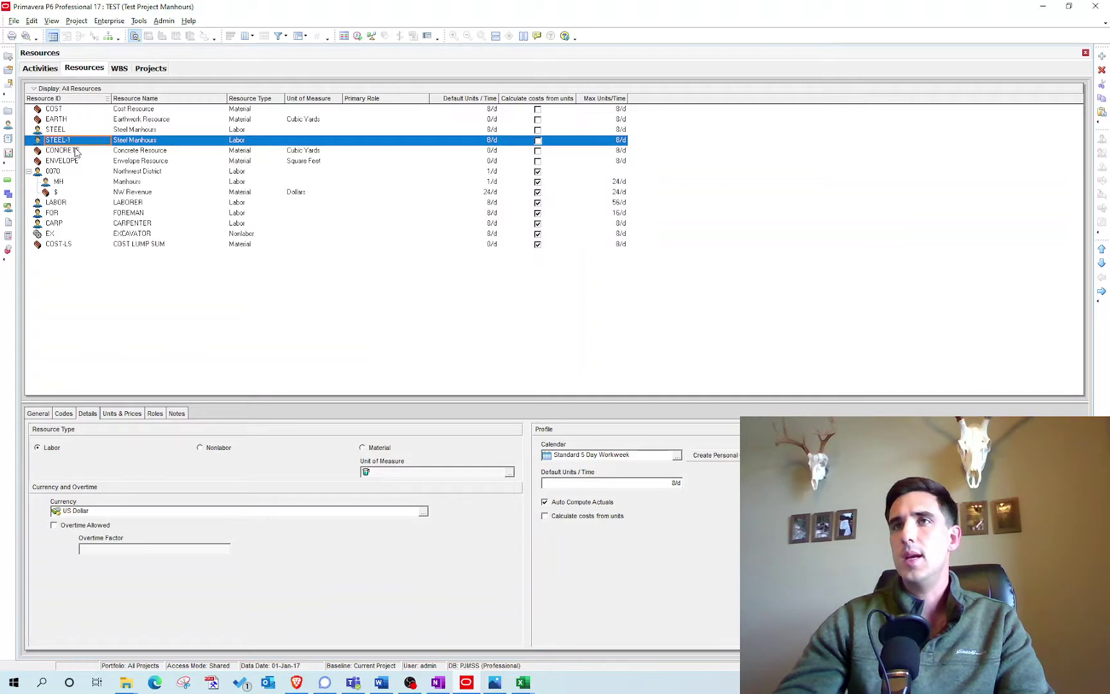
pyautogui.write('CONC')
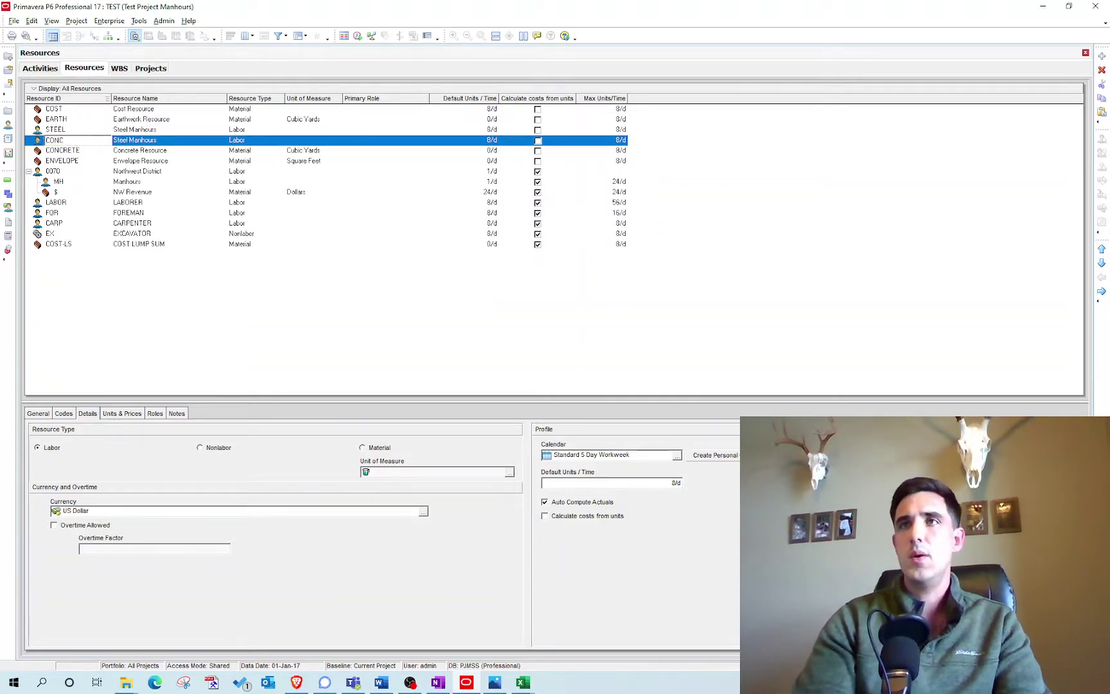
pyautogui.press('Return')
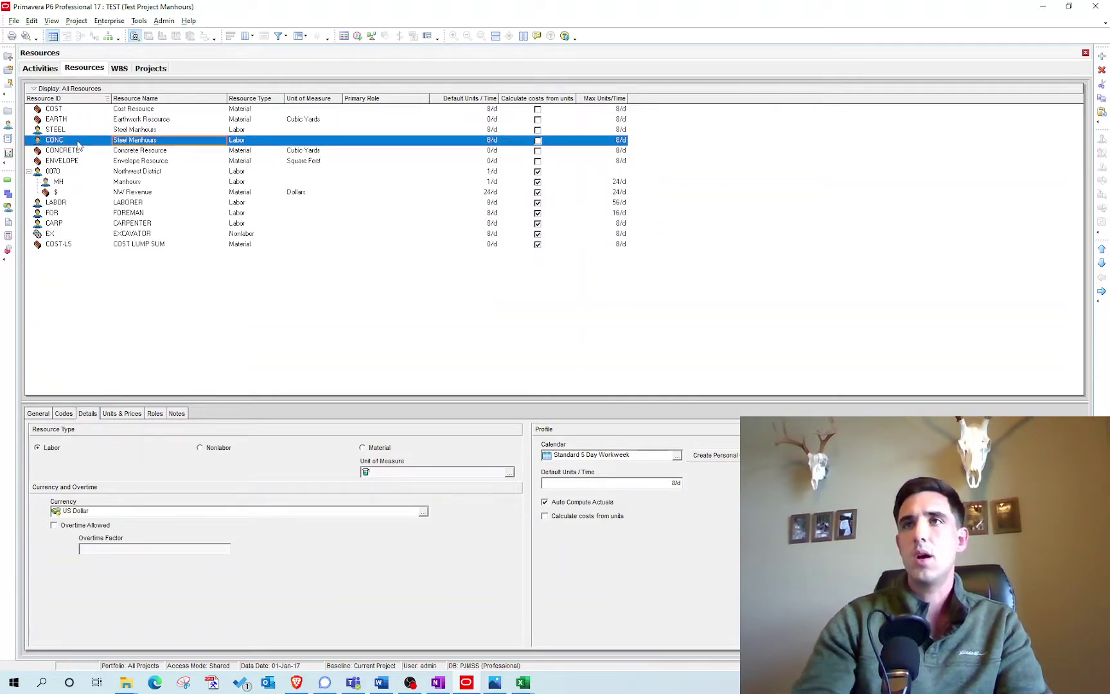
pyautogui.doubleClick(124, 140)
pyautogui.write('Concrete')
pyautogui.press('Return')
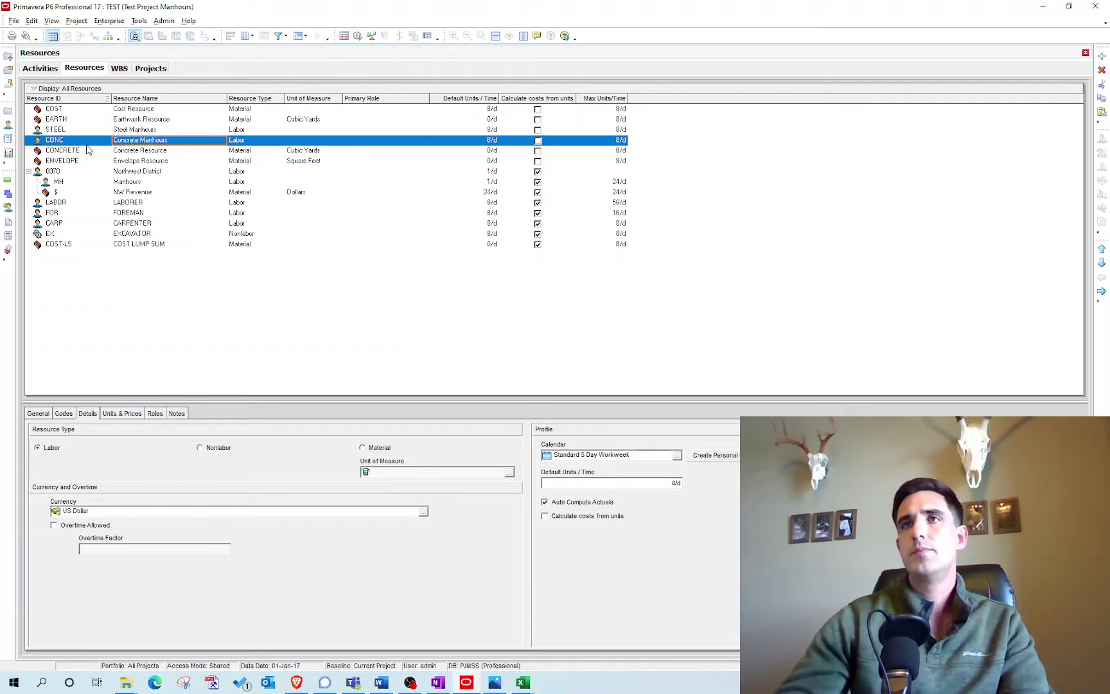
# Assign the STEEL resource to all steel activities in the project, from activity 694 through activity 1.
pyautogui.click(92, 130)
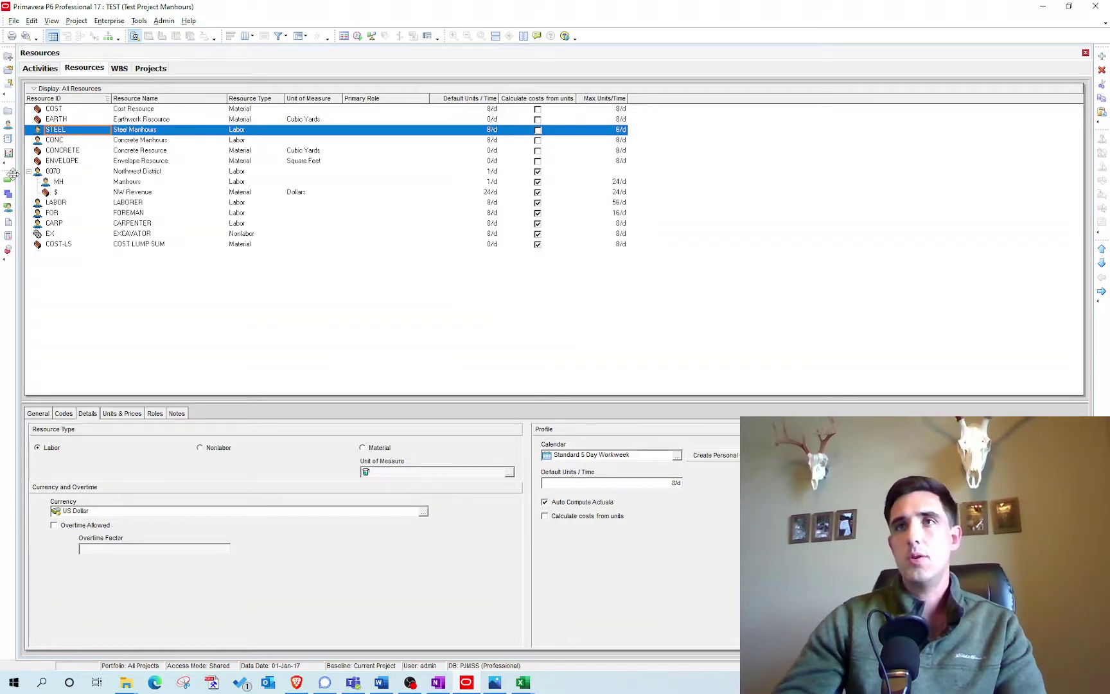
pyautogui.click(7, 179)
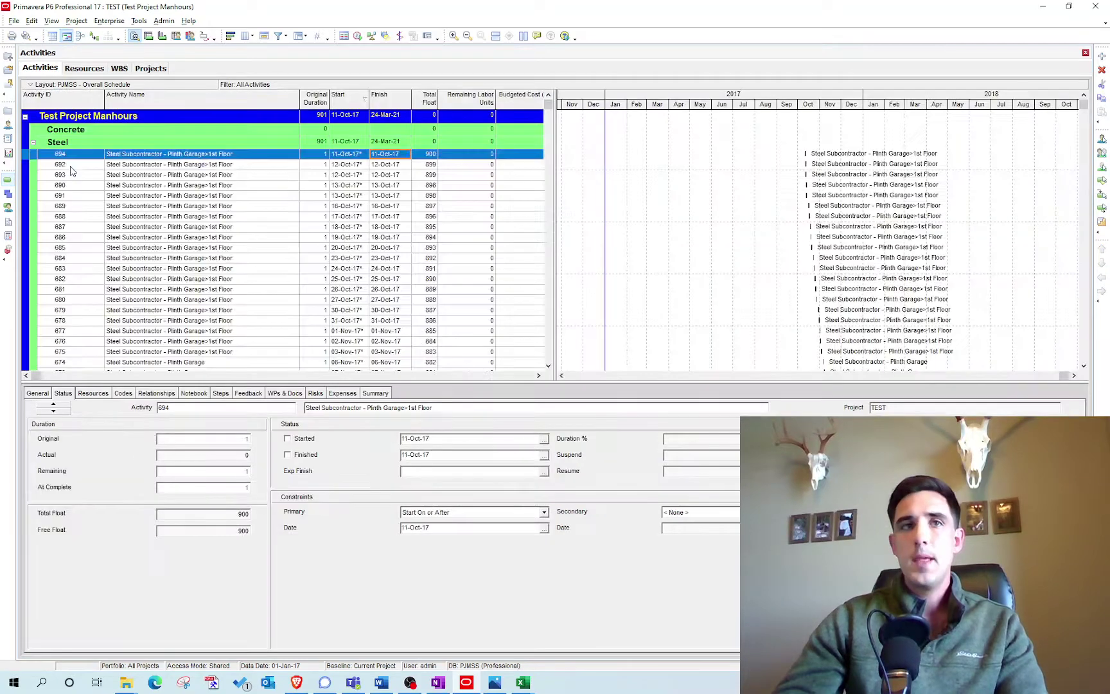
pyautogui.click(116, 165)
pyautogui.click(117, 154)
pyautogui.moveTo(1083, 104); pyautogui.dragTo(1086, 363)
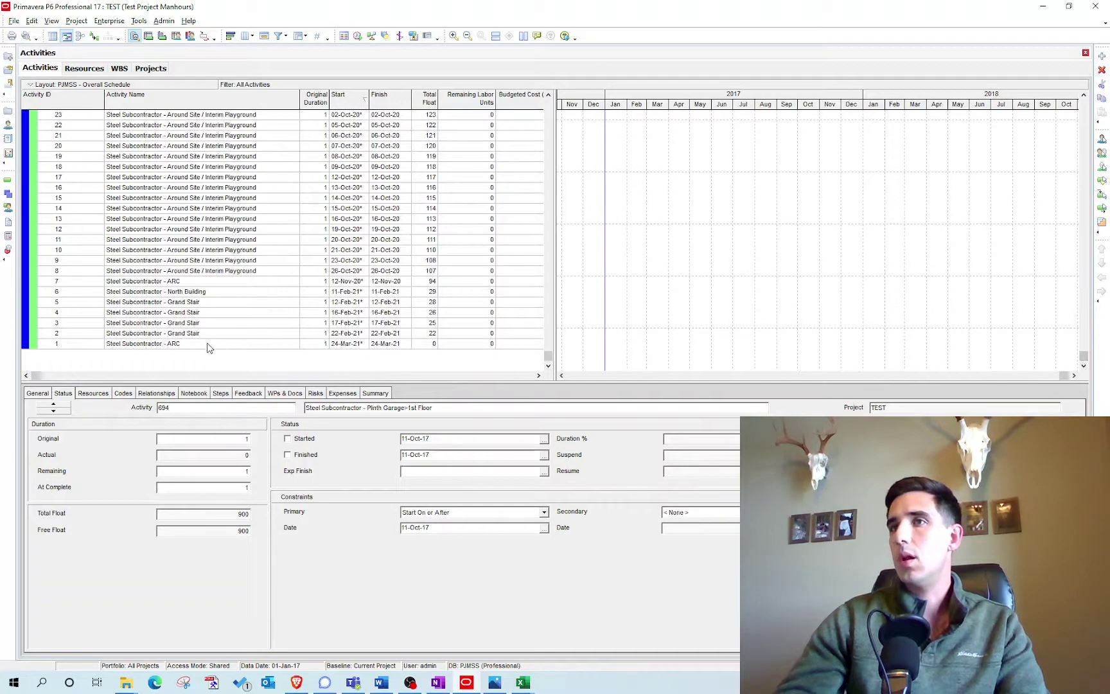
pyautogui.keyDown('shift'); pyautogui.click(207, 343); pyautogui.keyUp('shift')
pyautogui.rightClick(212, 341)
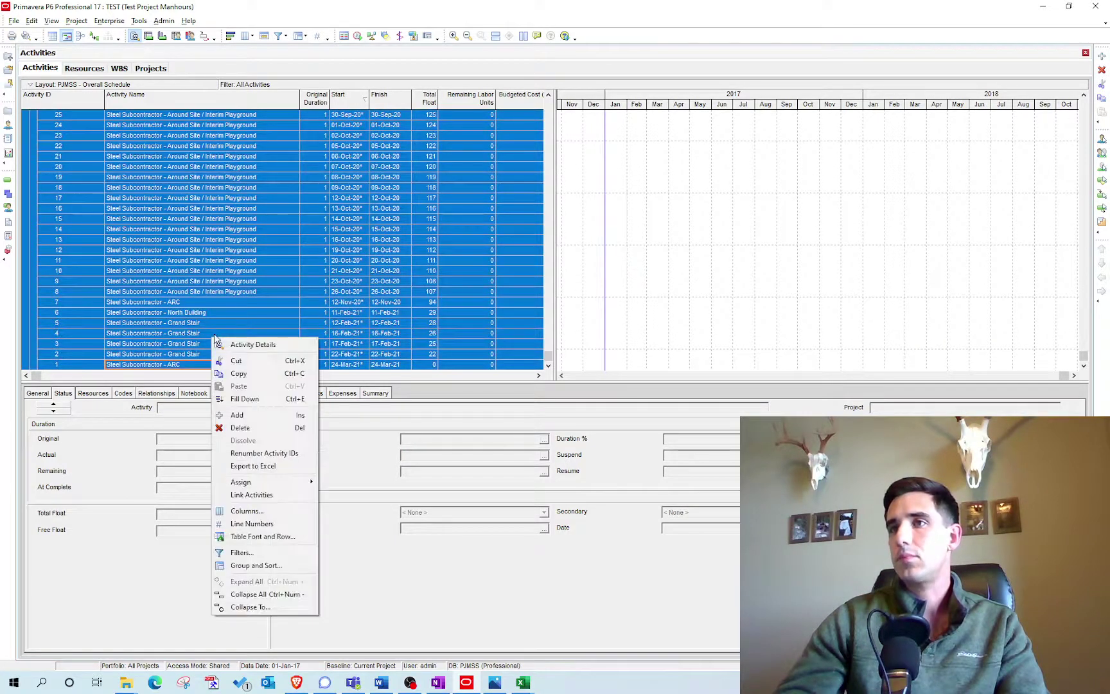
pyautogui.moveTo(283, 483)
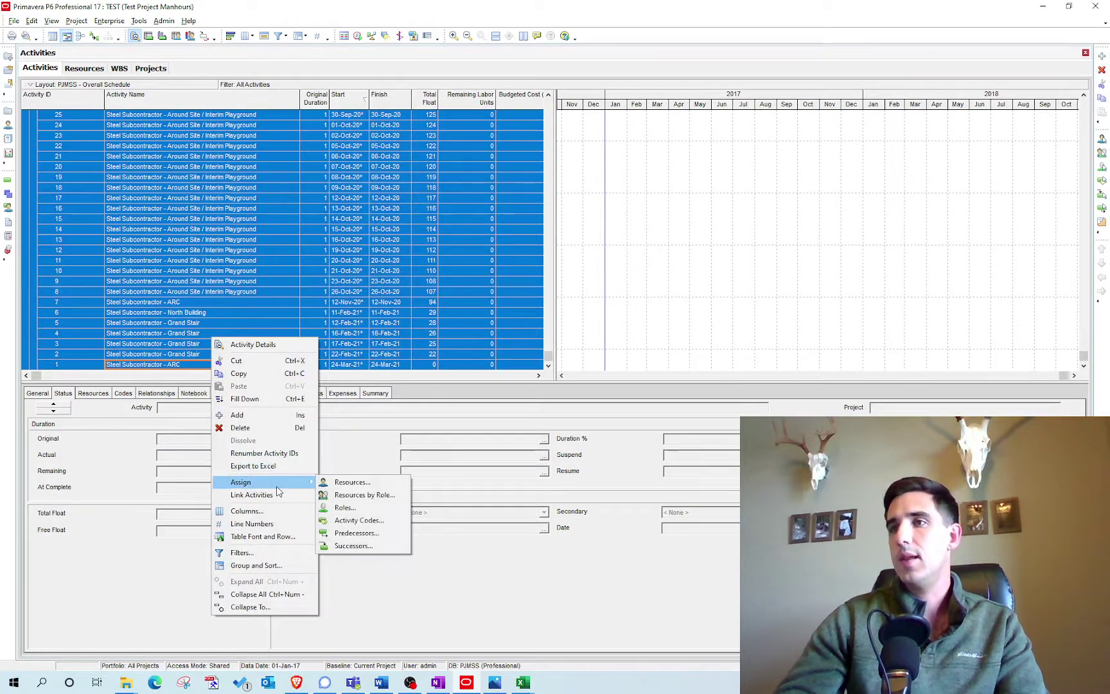
pyautogui.click(360, 479)
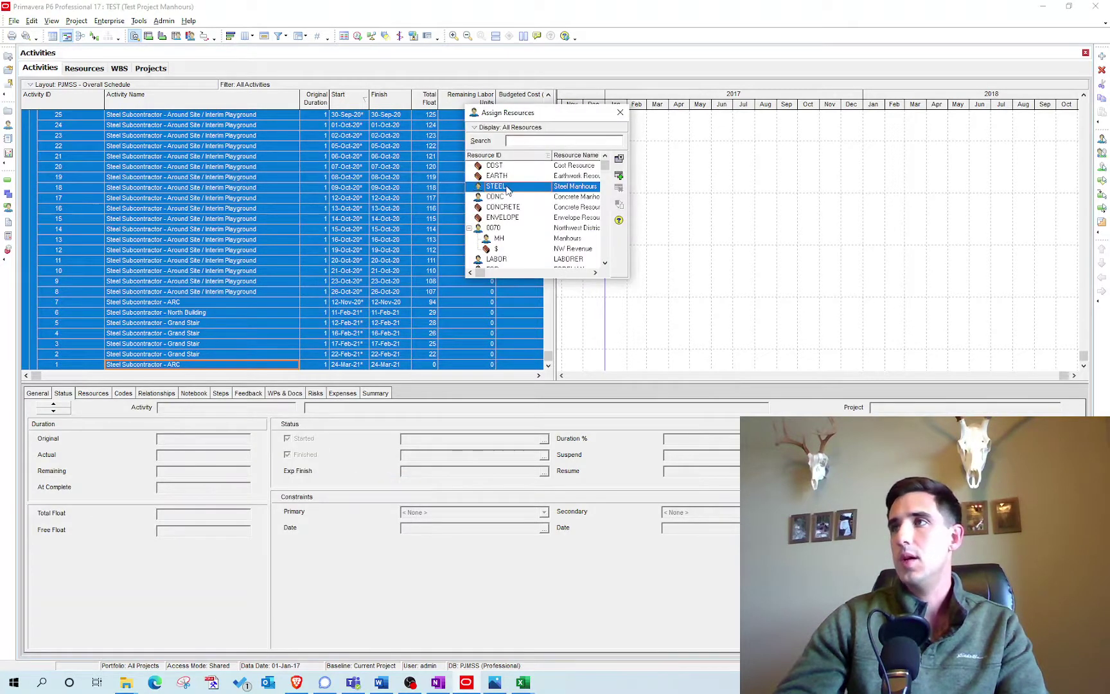
pyautogui.click(619, 157)
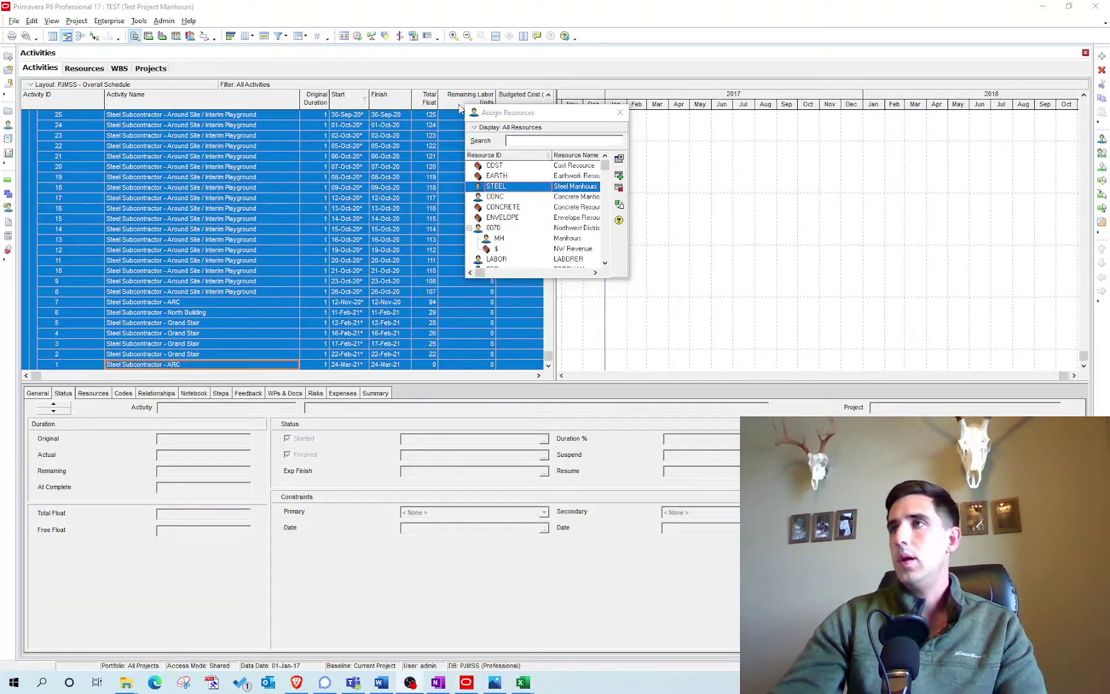
pyautogui.click(621, 114)
pyautogui.click(230, 157)
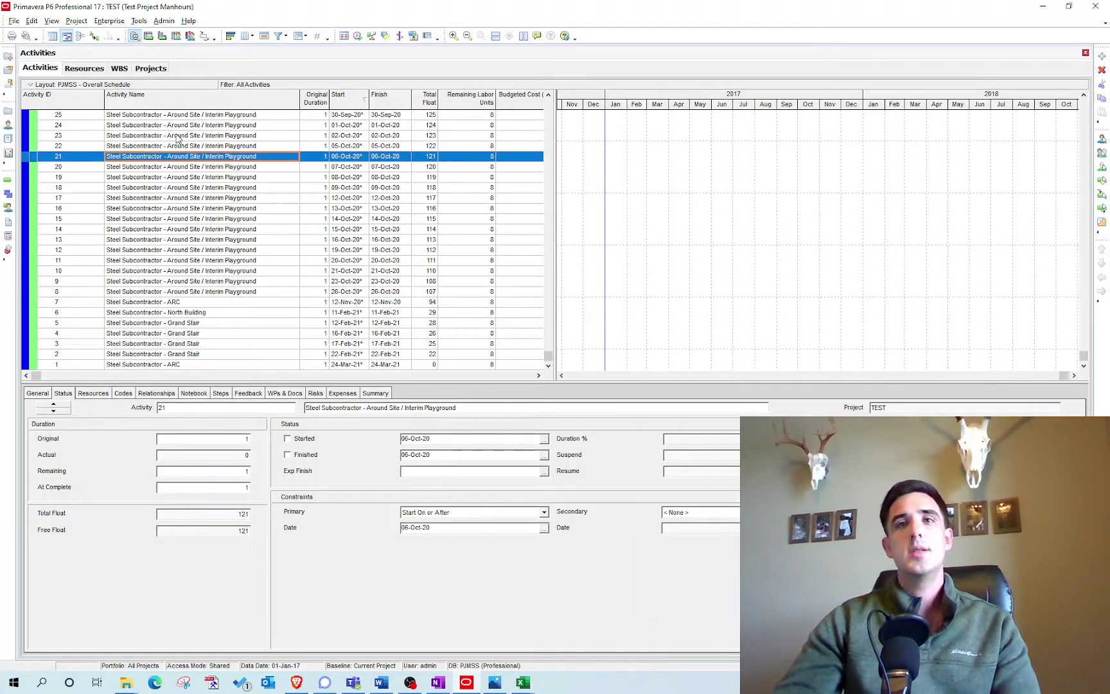
# Start a spreadsheet (XLSX) export of only the resource assignments for the TEST project.
pyautogui.click(15, 21)
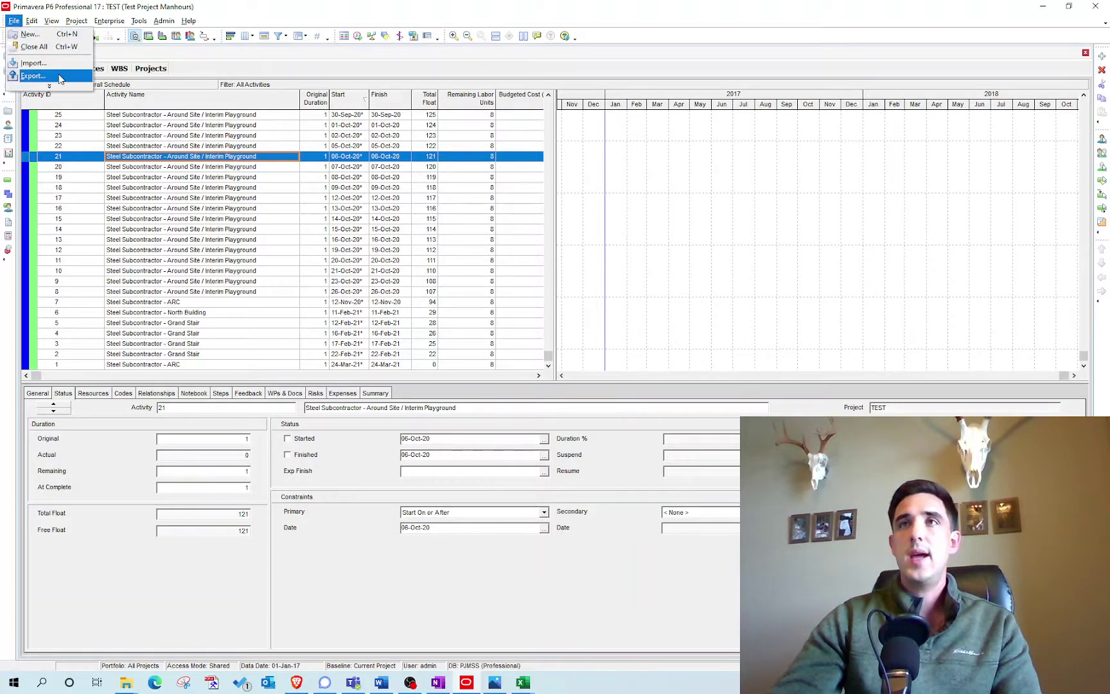
pyautogui.click(37, 76)
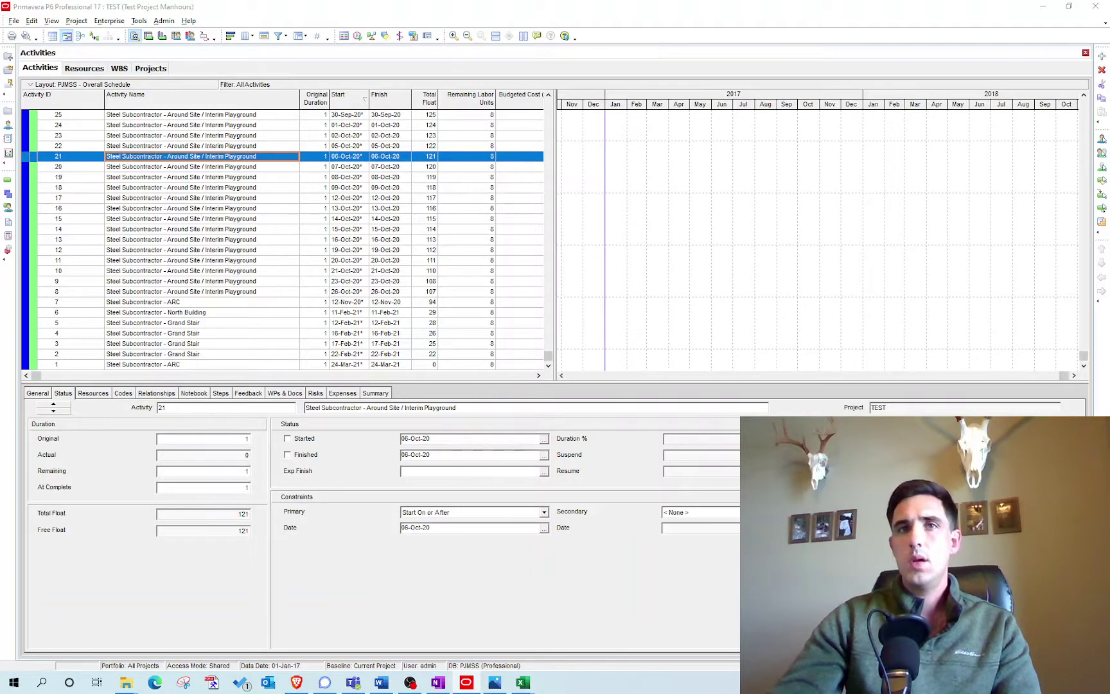
pyautogui.click(222, 287)
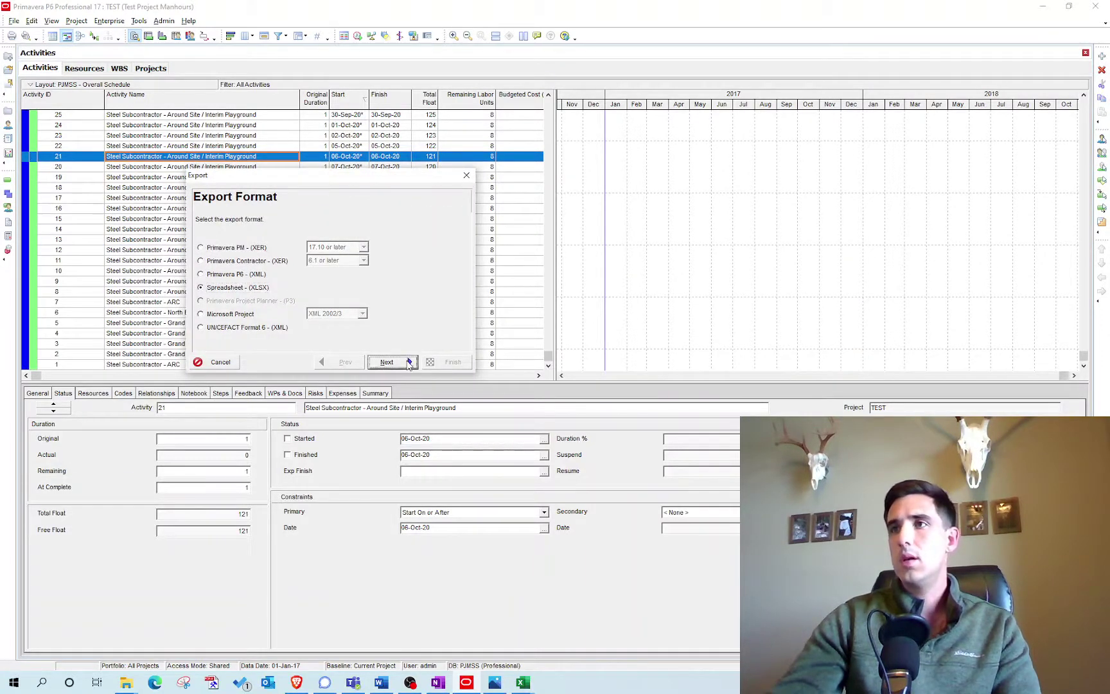
pyautogui.click(409, 364)
pyautogui.click(242, 314)
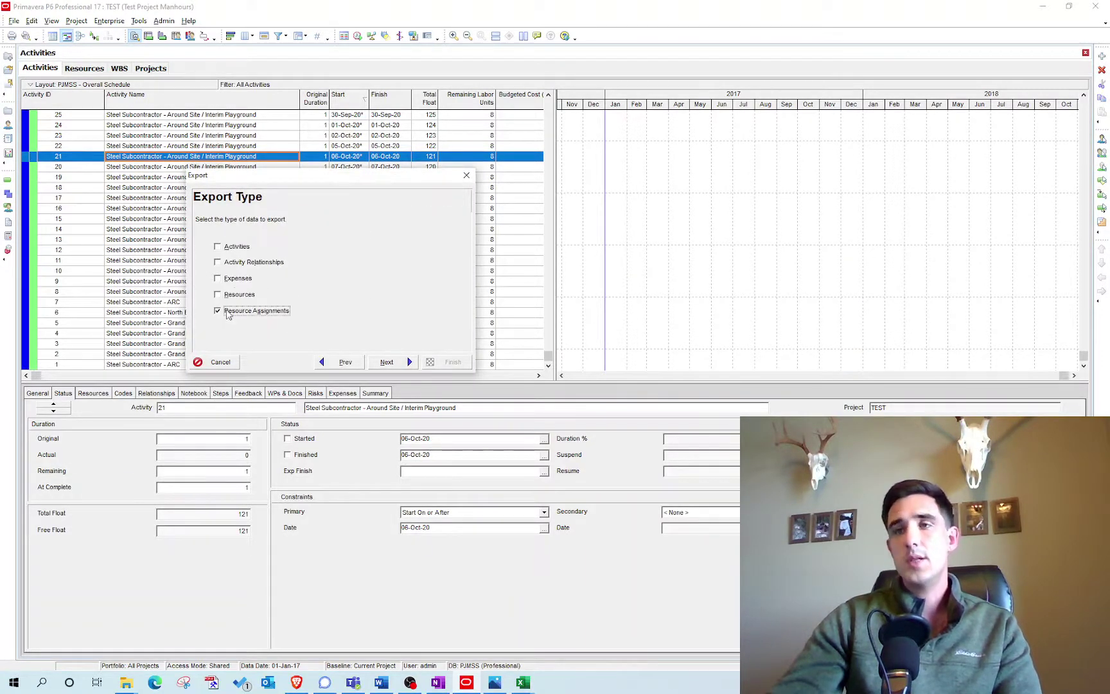
pyautogui.click(400, 364)
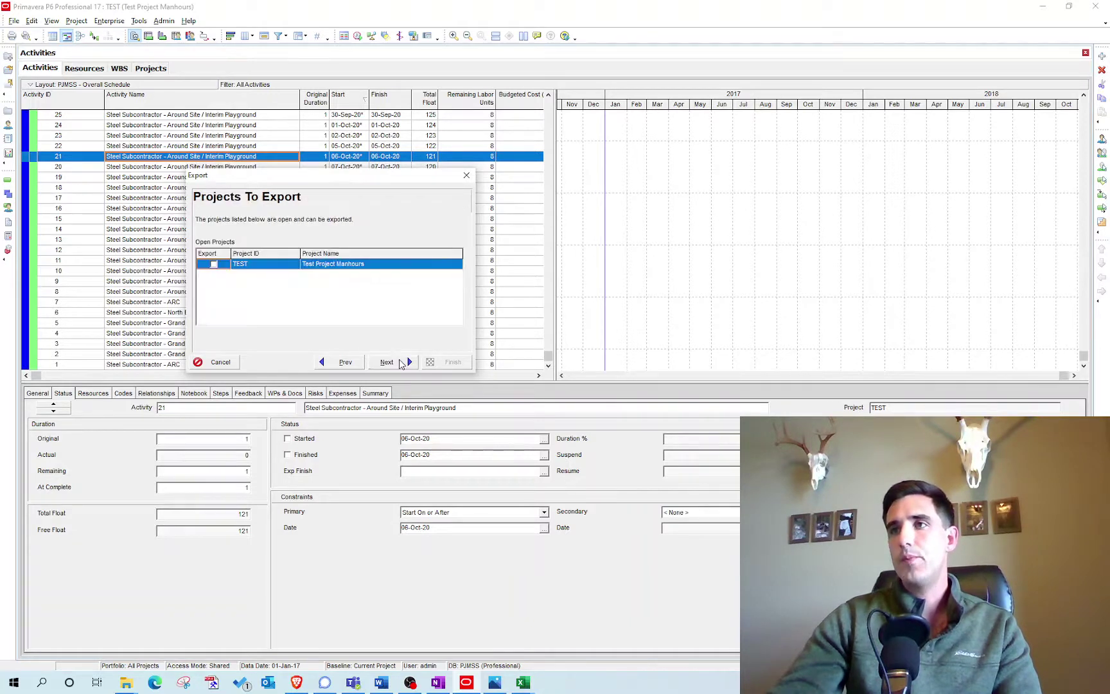
pyautogui.click(214, 264)
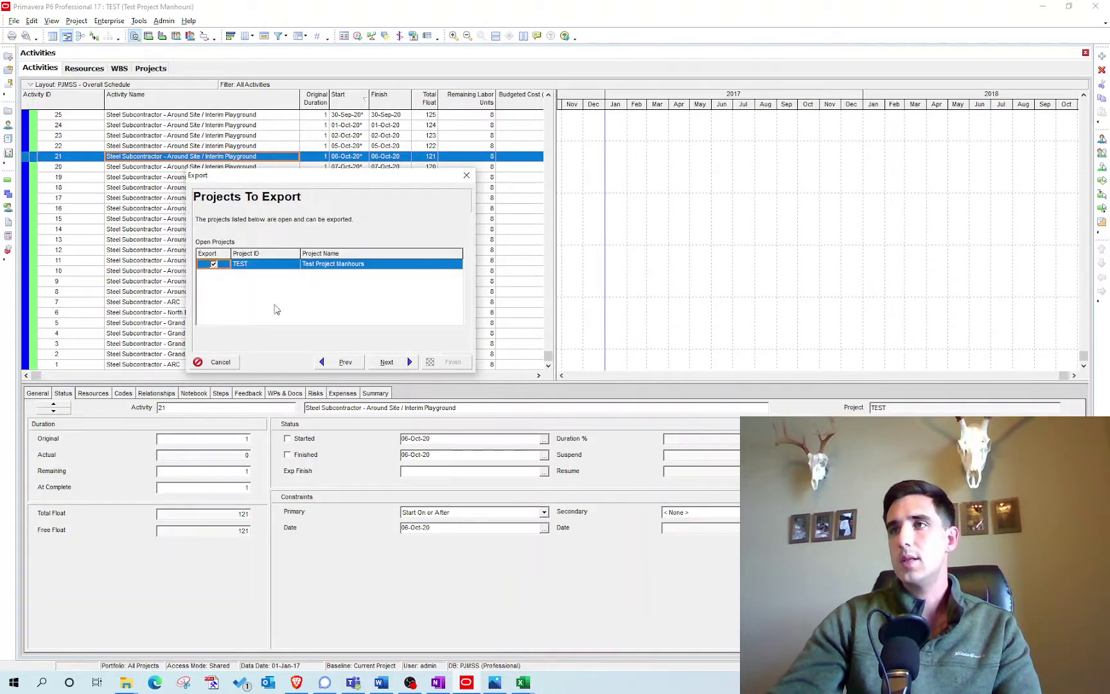
pyautogui.click(405, 364)
# Modify the Labor Resource export template so that Activity ID comes first among its selected columns.
pyautogui.click(236, 275)
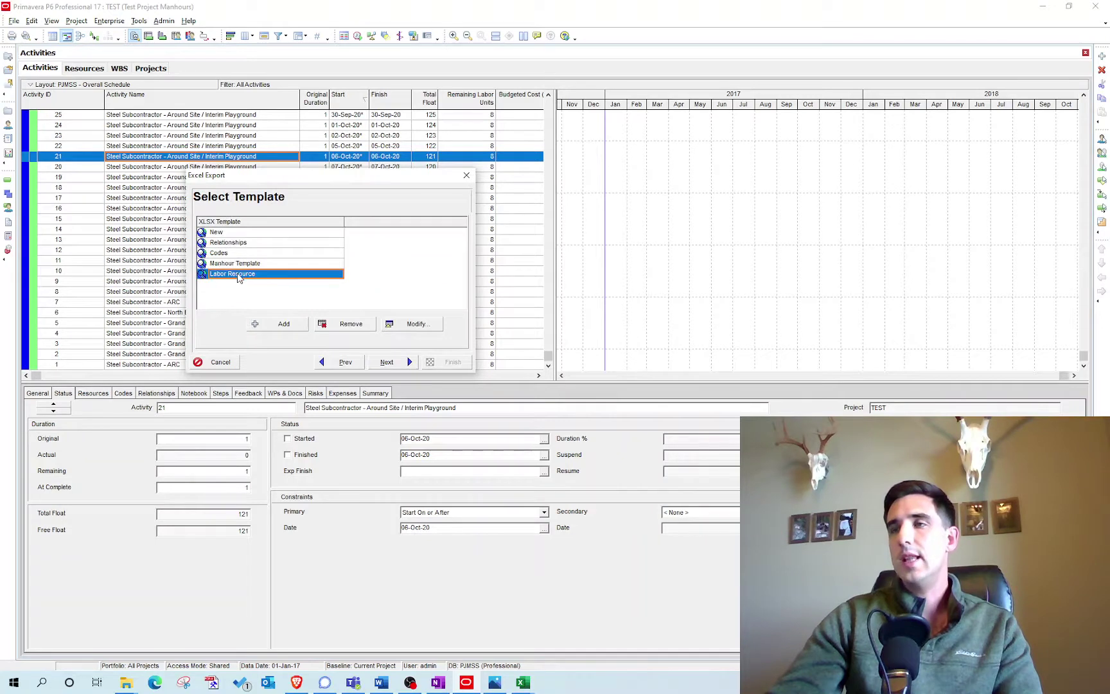
pyautogui.click(416, 324)
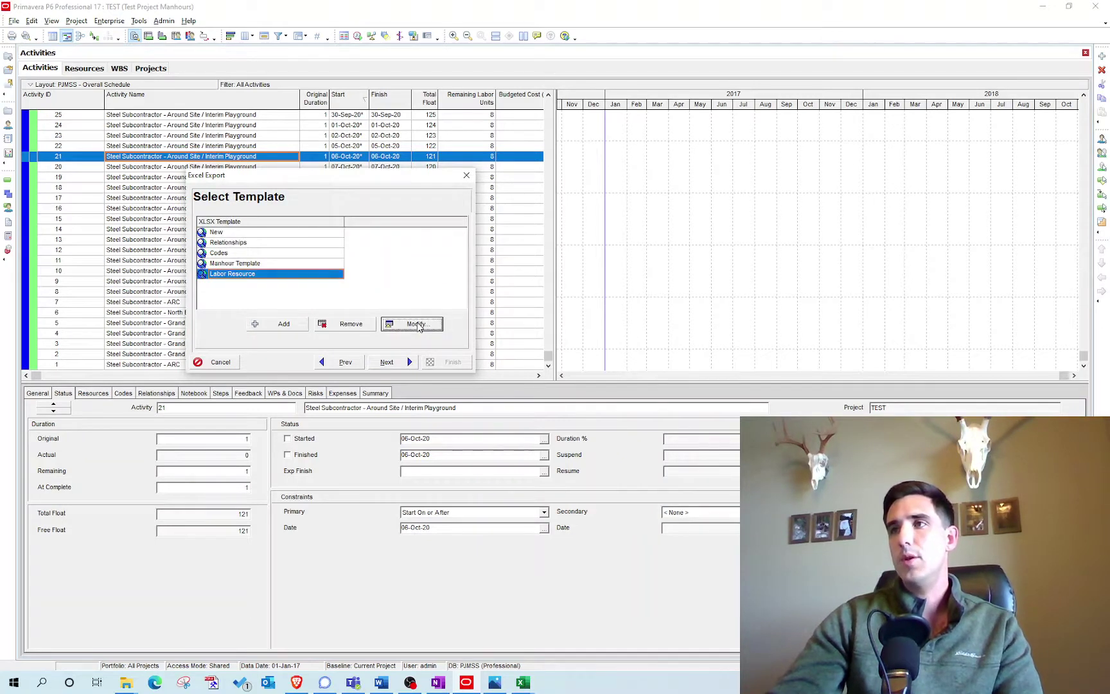
pyautogui.moveTo(535, 301)
pyautogui.mouseDown()
pyautogui.moveTo(590, 329)
pyautogui.moveTo(570, 347)
pyautogui.moveTo(556, 299)
pyautogui.mouseUp()
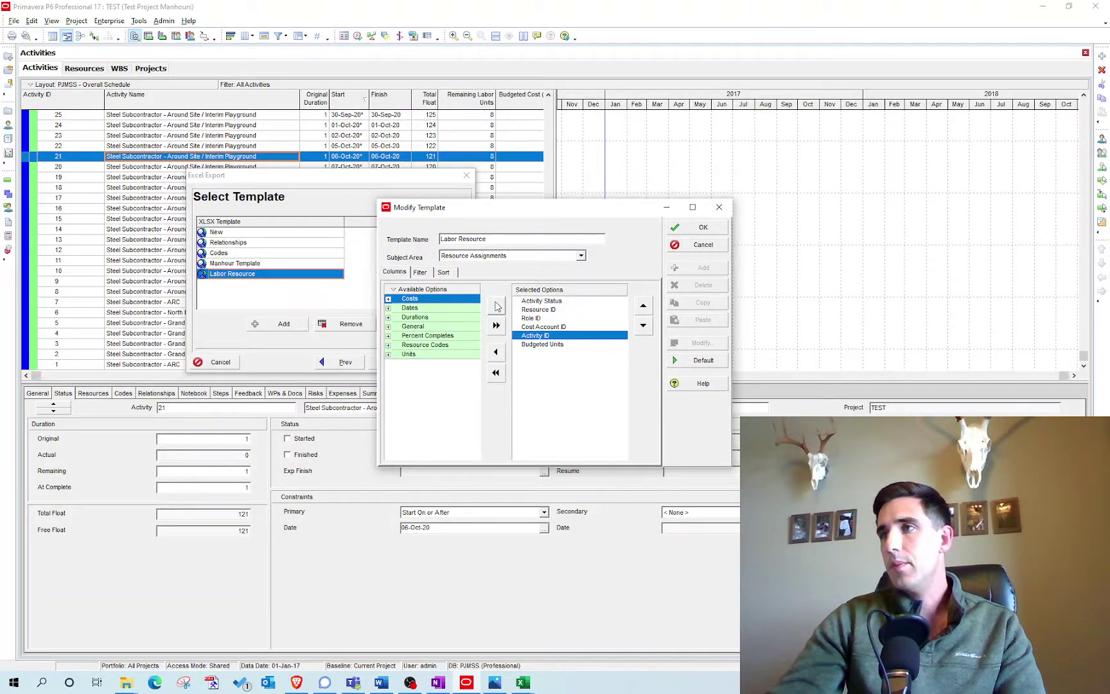
pyautogui.click(643, 305)
pyautogui.click(643, 306)
pyautogui.click(642, 305)
pyautogui.click(643, 305)
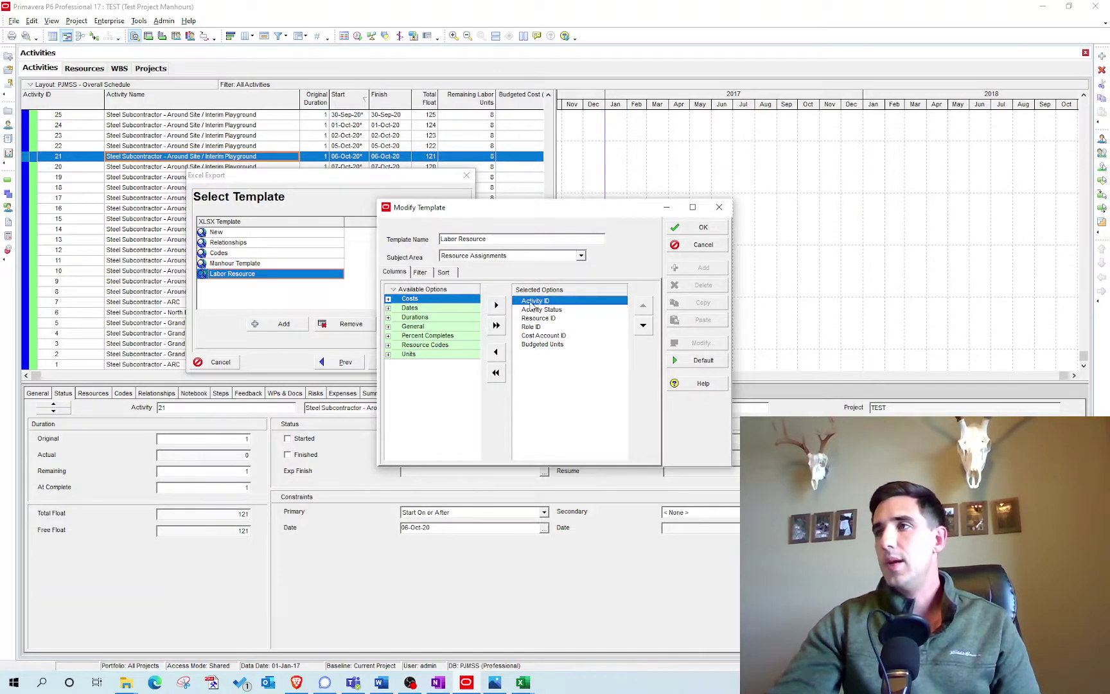
pyautogui.click(542, 319)
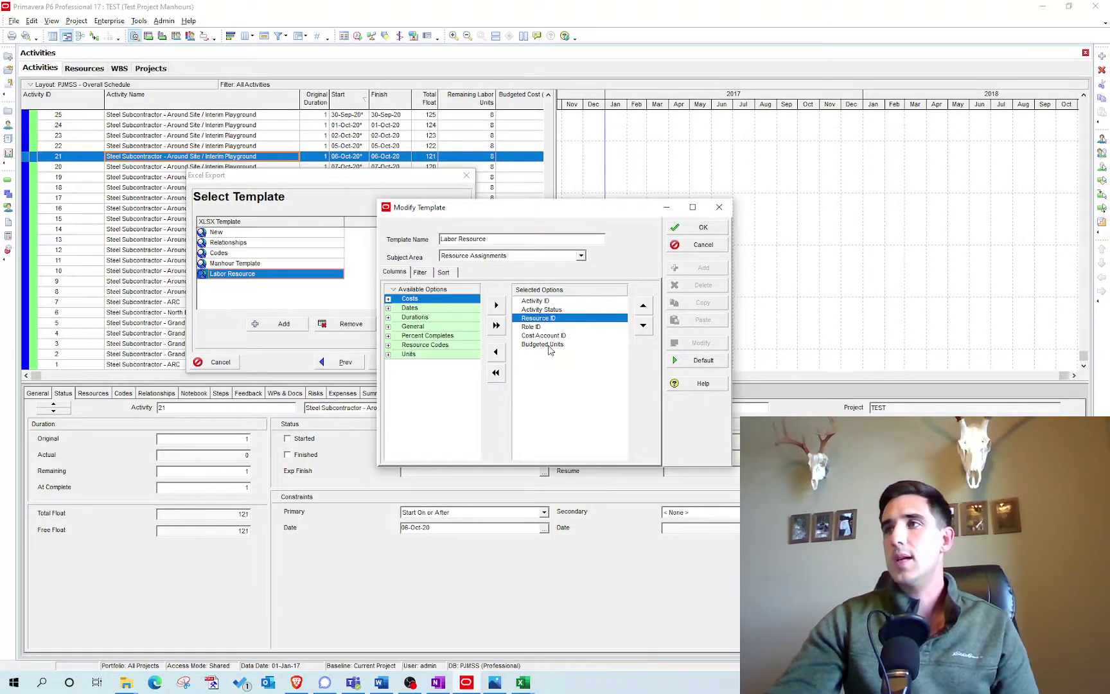
pyautogui.click(551, 345)
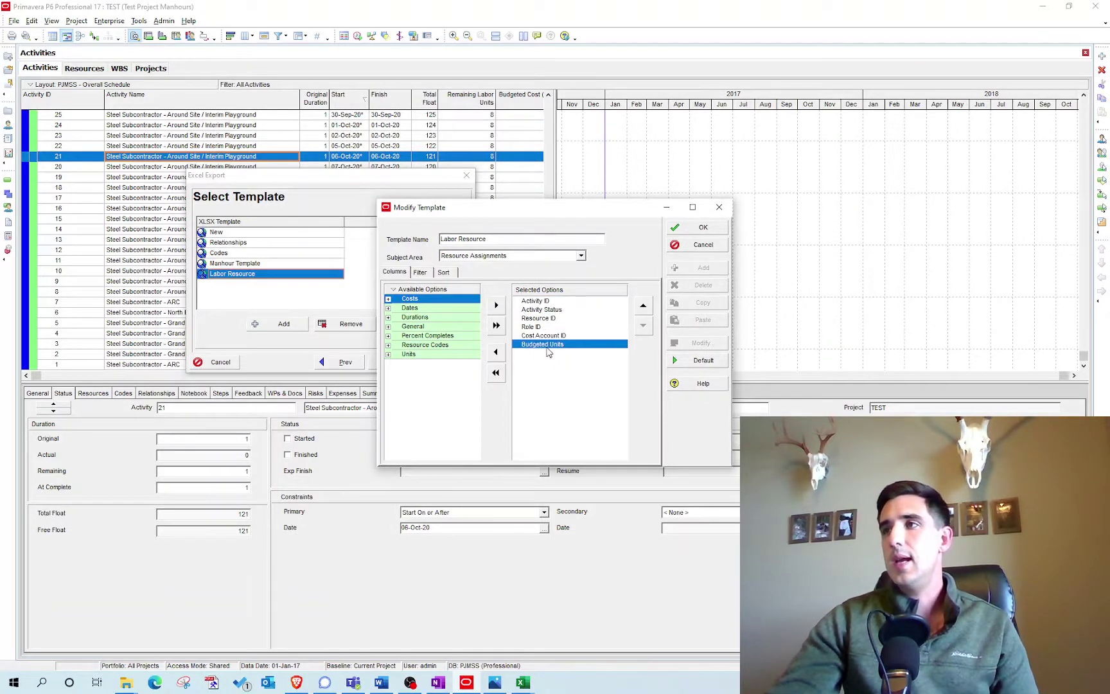
pyautogui.click(703, 228)
# Export the TEST project's resource assignments with the Labor Resource template, keeping the proposed Excel file location.
pyautogui.click(387, 361)
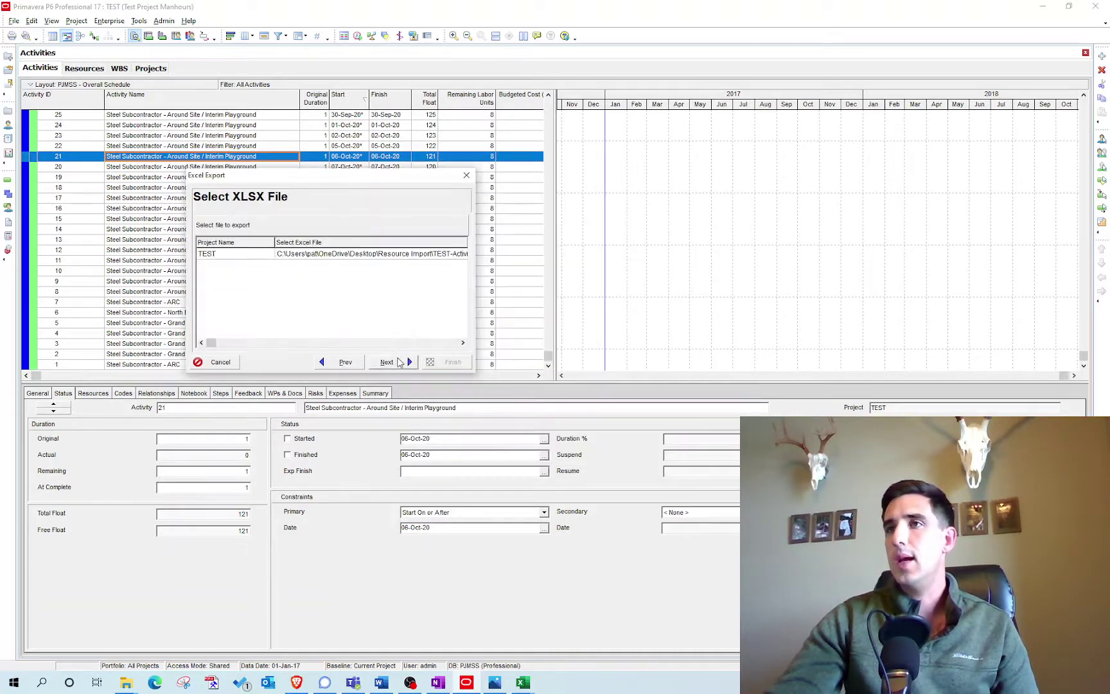
pyautogui.click(392, 362)
pyautogui.click(449, 362)
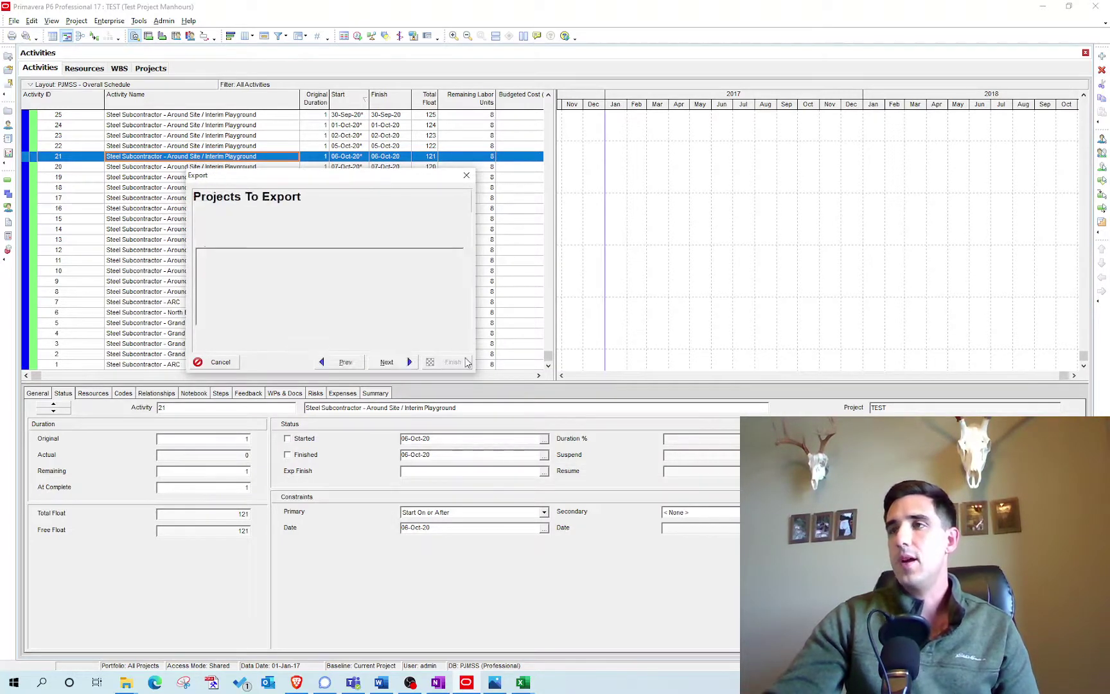
pyautogui.click(442, 362)
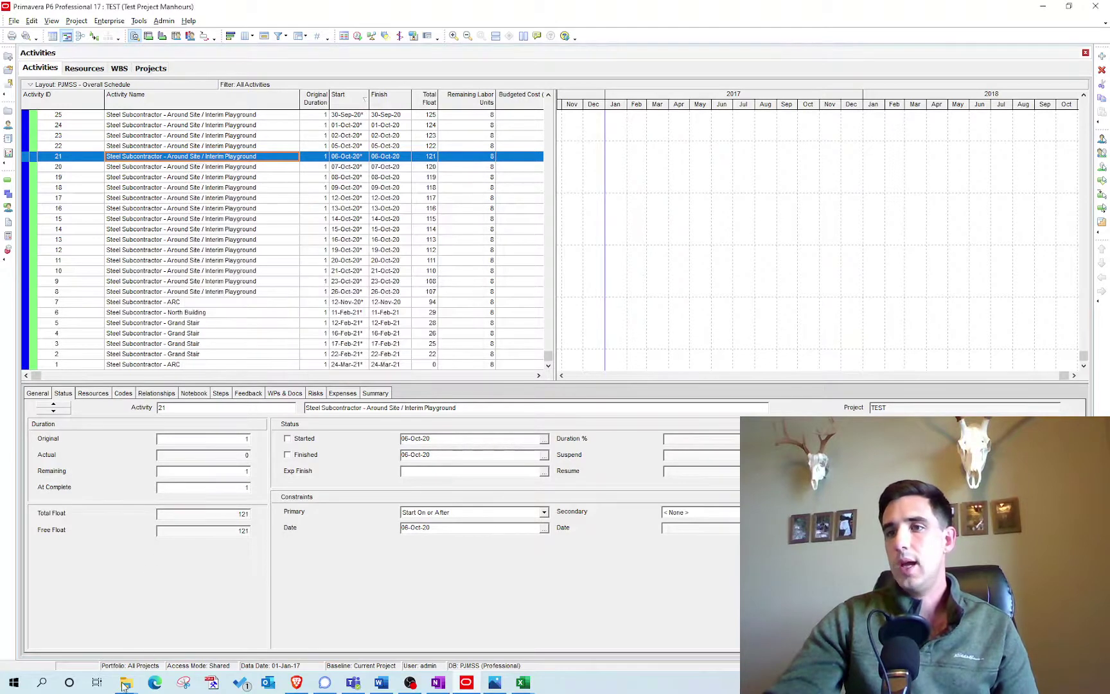
# Open the exported TEST-Activity Resource Assignments workbook from its folder in Excel.
pyautogui.moveTo(124, 685)
pyautogui.click(69, 629)
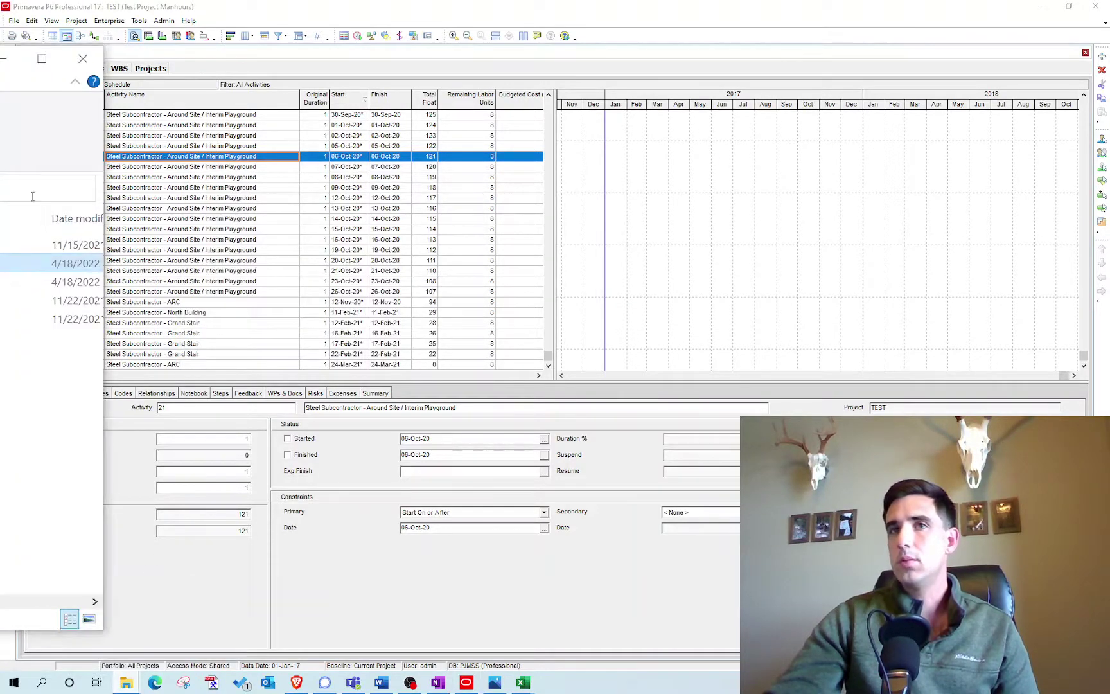
pyautogui.click(76, 282)
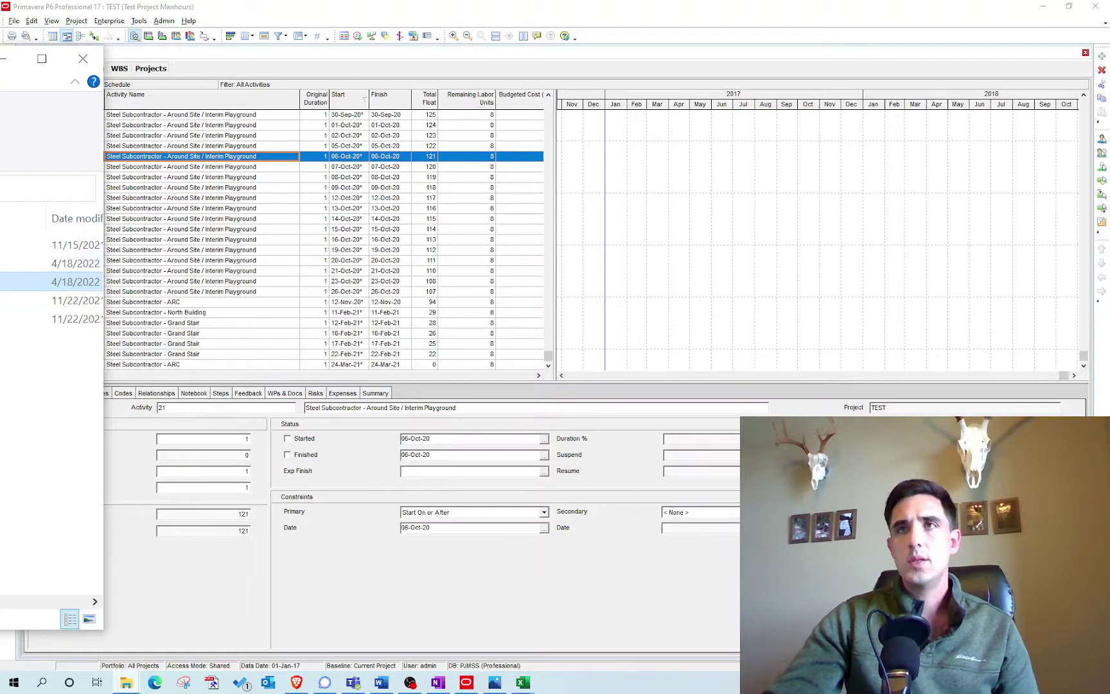
pyautogui.doubleClick(76, 282)
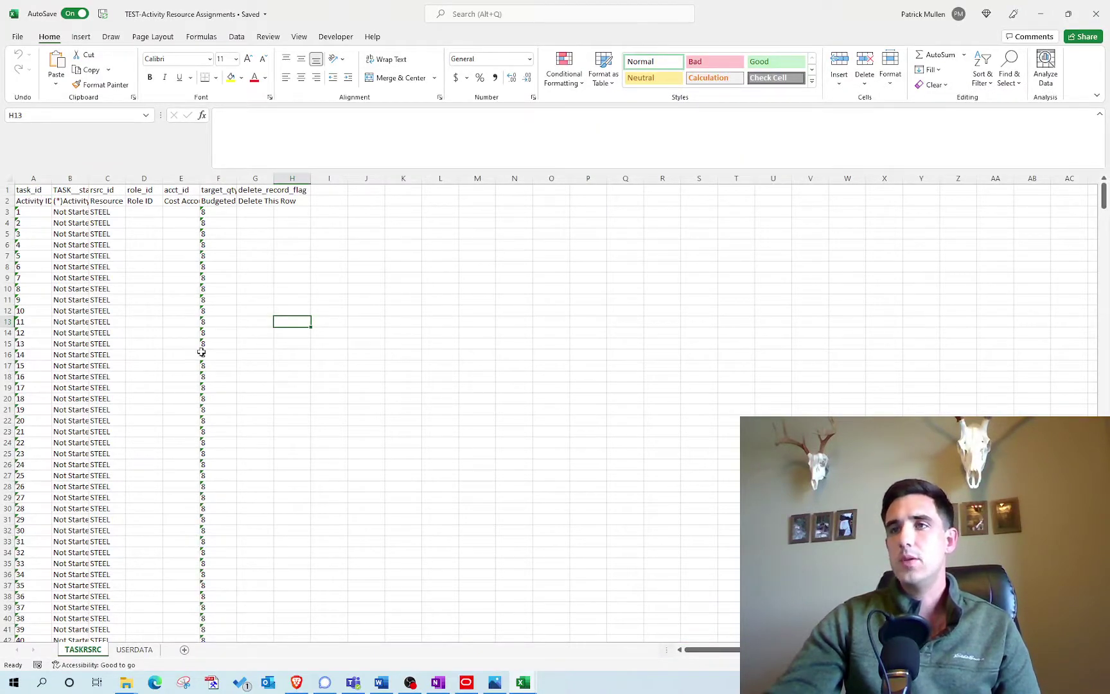
# Clear all assignment rows from row 4 down on the TASKRSRC sheet and widen the Activity ID and Activity Status columns.
pyautogui.click(4, 223)
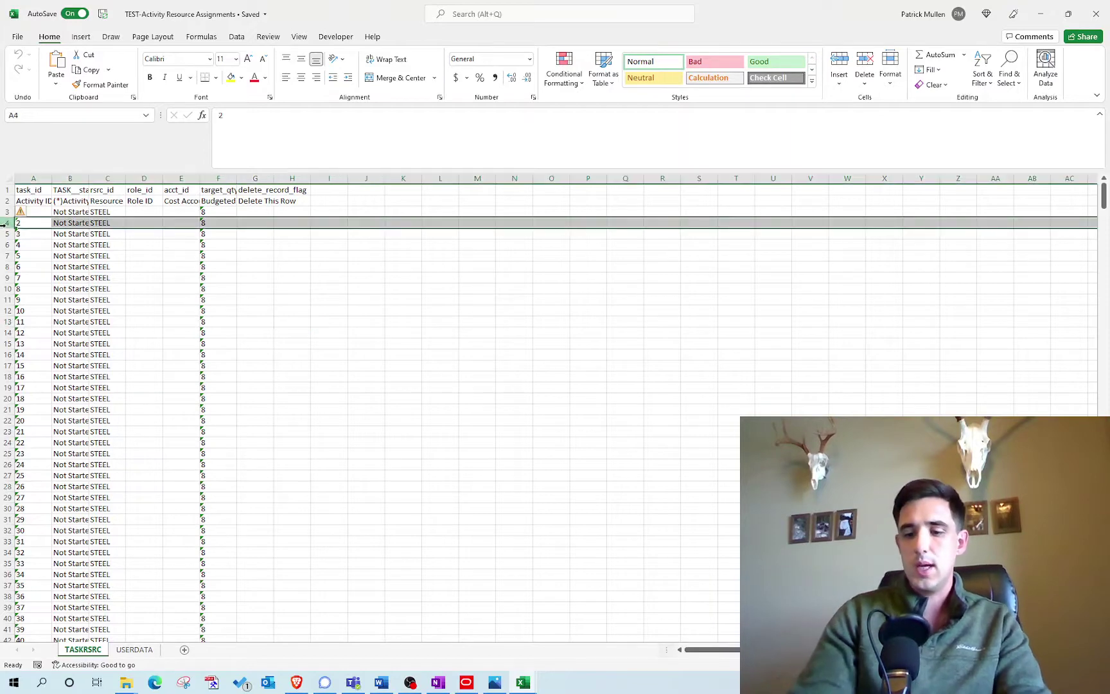
pyautogui.hotkey('ctrl', 'shift', 'Down')
pyautogui.press('Delete')
pyautogui.click(76, 255)
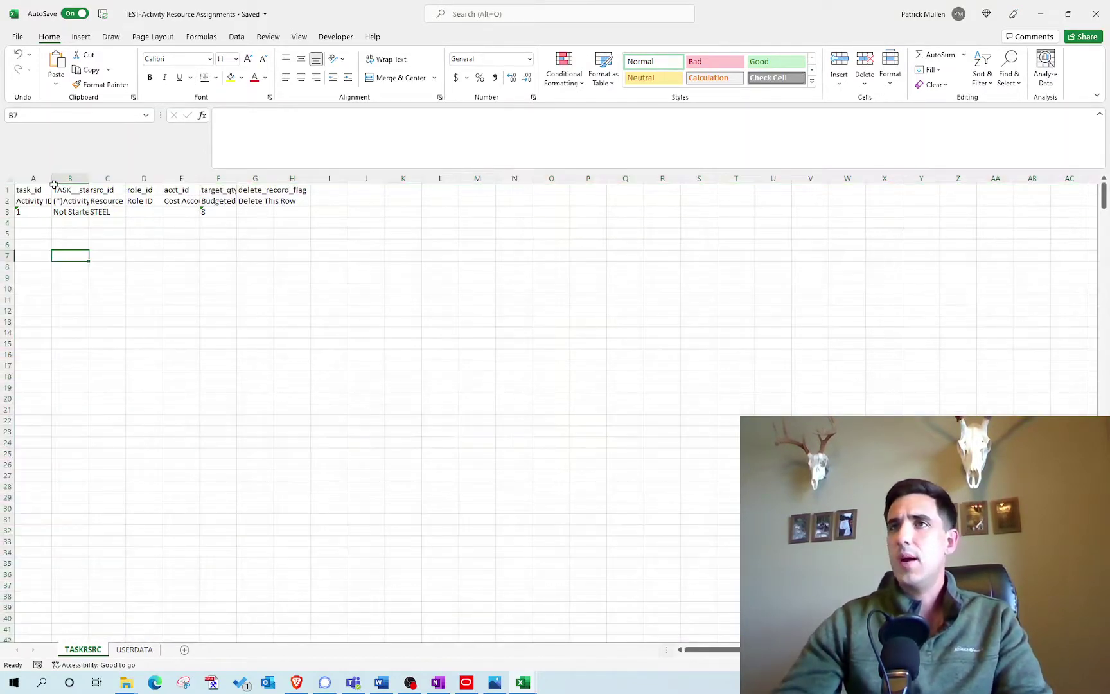
pyautogui.moveTo(56, 173); pyautogui.dragTo(127, 179)
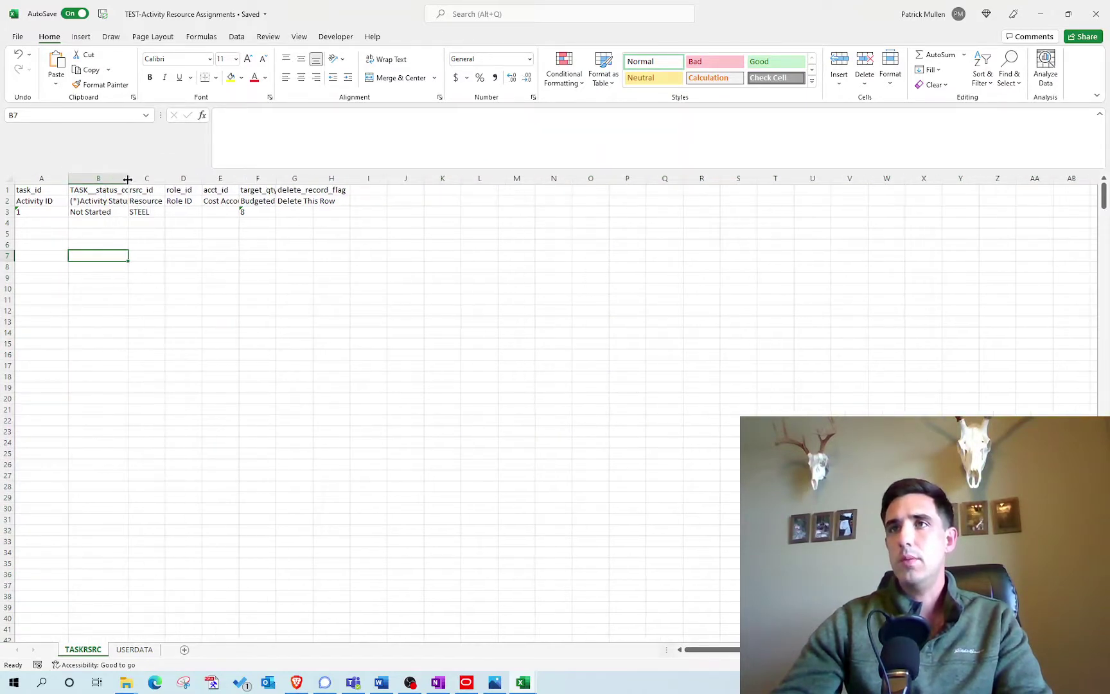
pyautogui.click(141, 213)
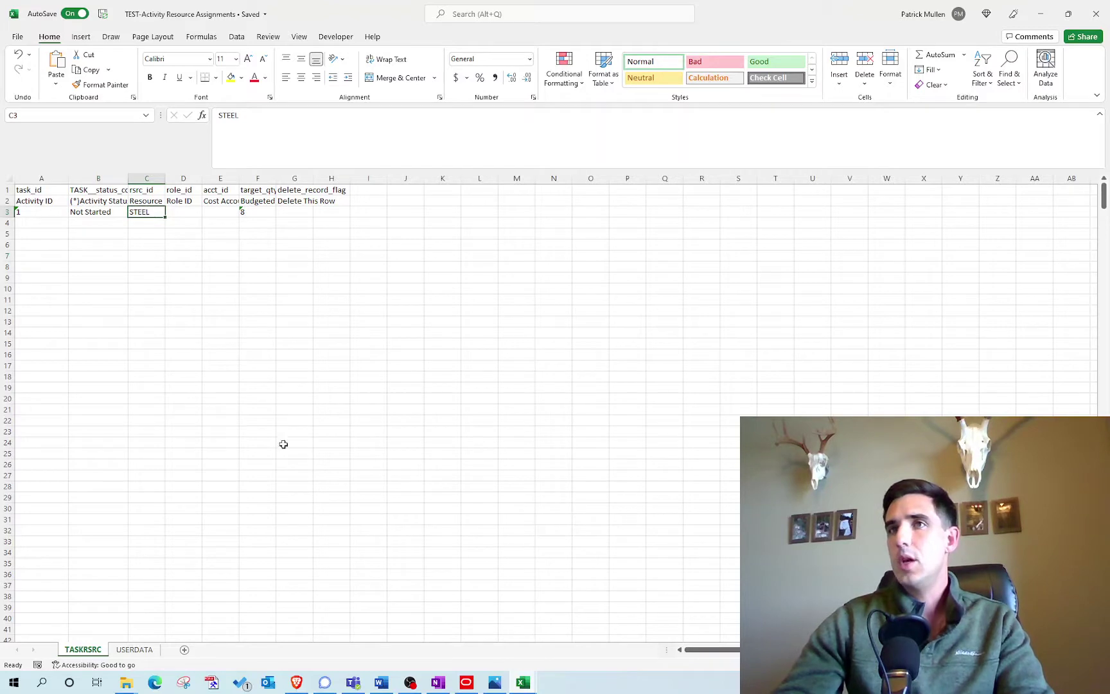
pyautogui.moveTo(34, 211); pyautogui.dragTo(30, 267)
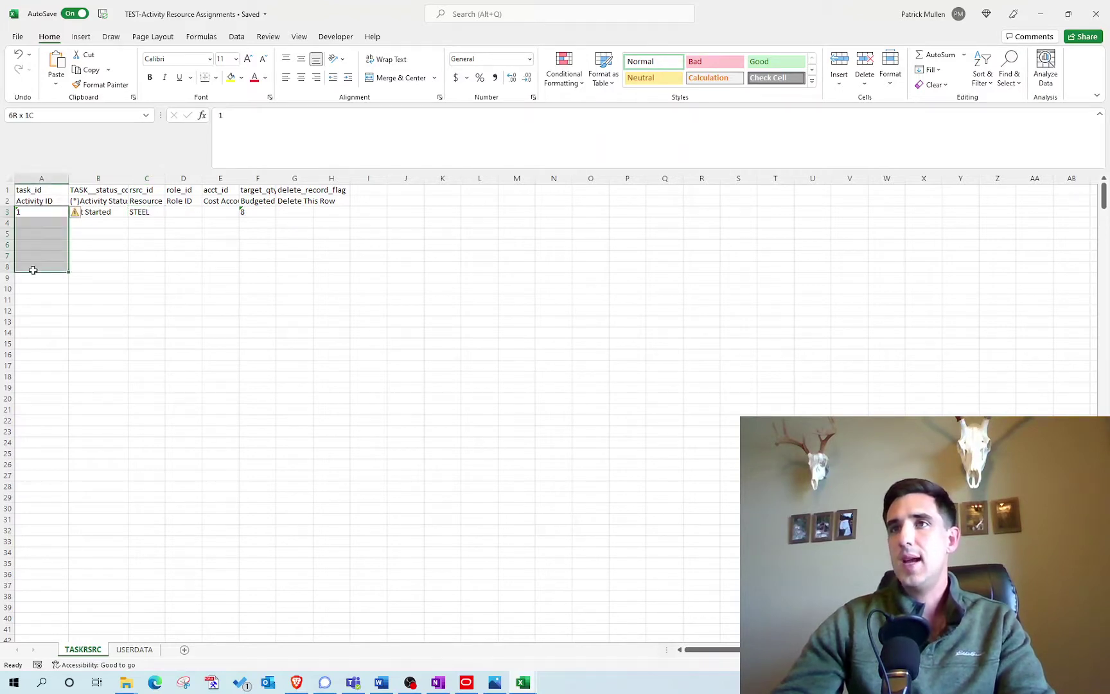
pyautogui.moveTo(138, 212); pyautogui.dragTo(146, 250)
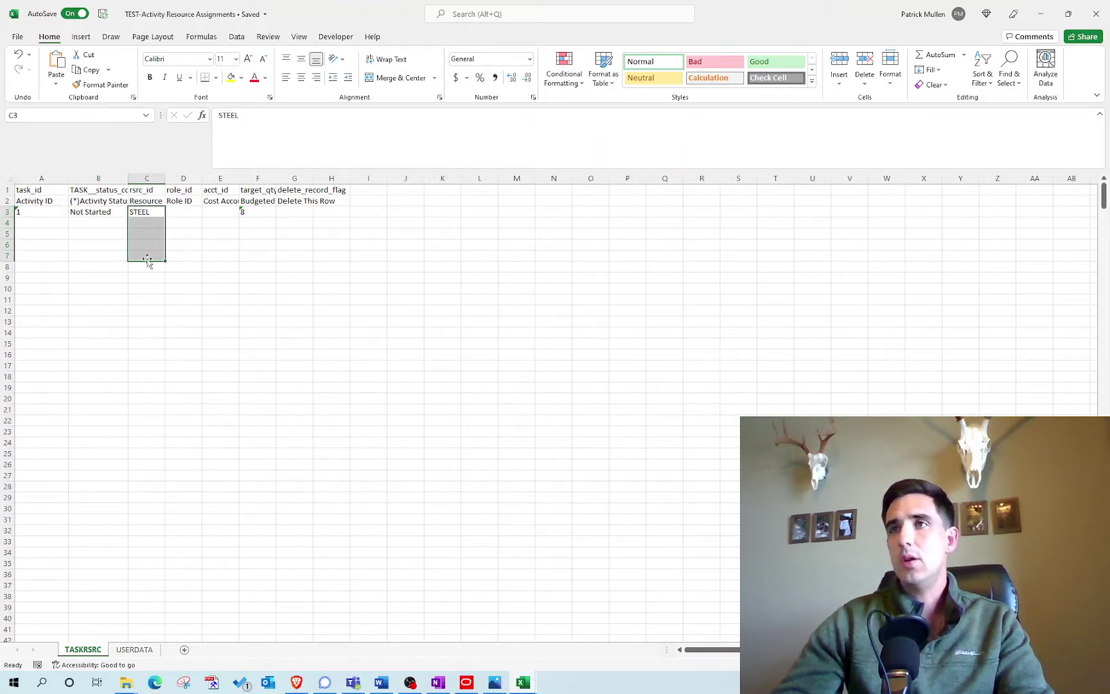
pyautogui.click(264, 210)
# Copy item numbers 1 to 694 from the Struct Steel Manpower Log and paste them as values under Activity ID, starting in A4.
pyautogui.moveTo(523, 684)
pyautogui.click(526, 632)
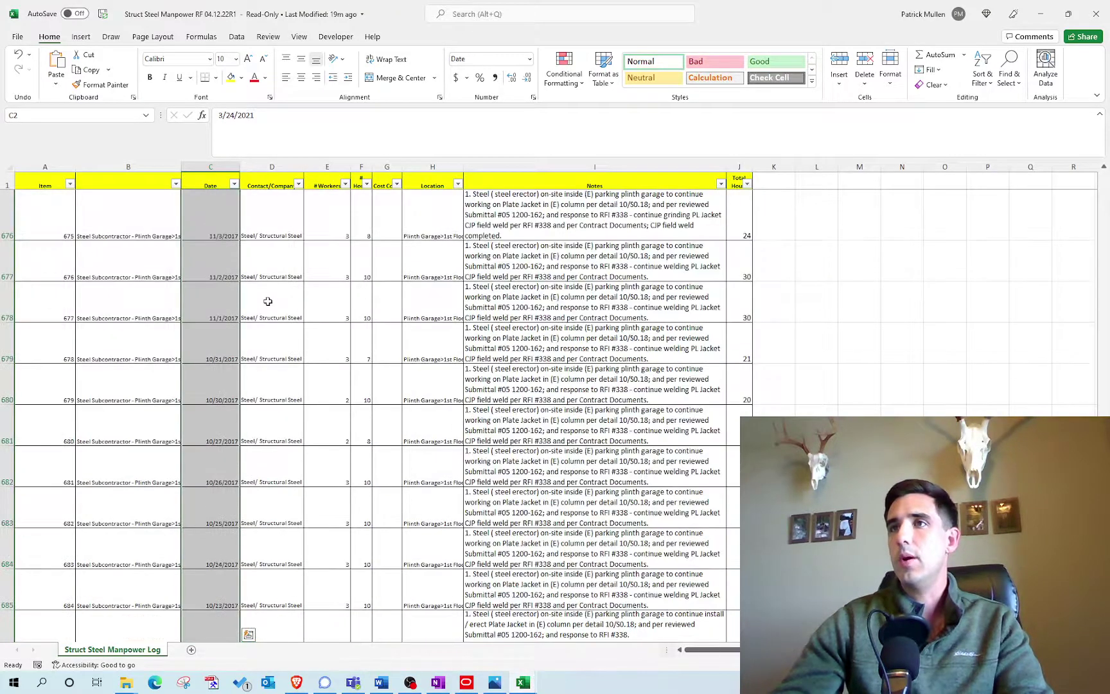
pyautogui.hotkey('ctrl', 'Home')
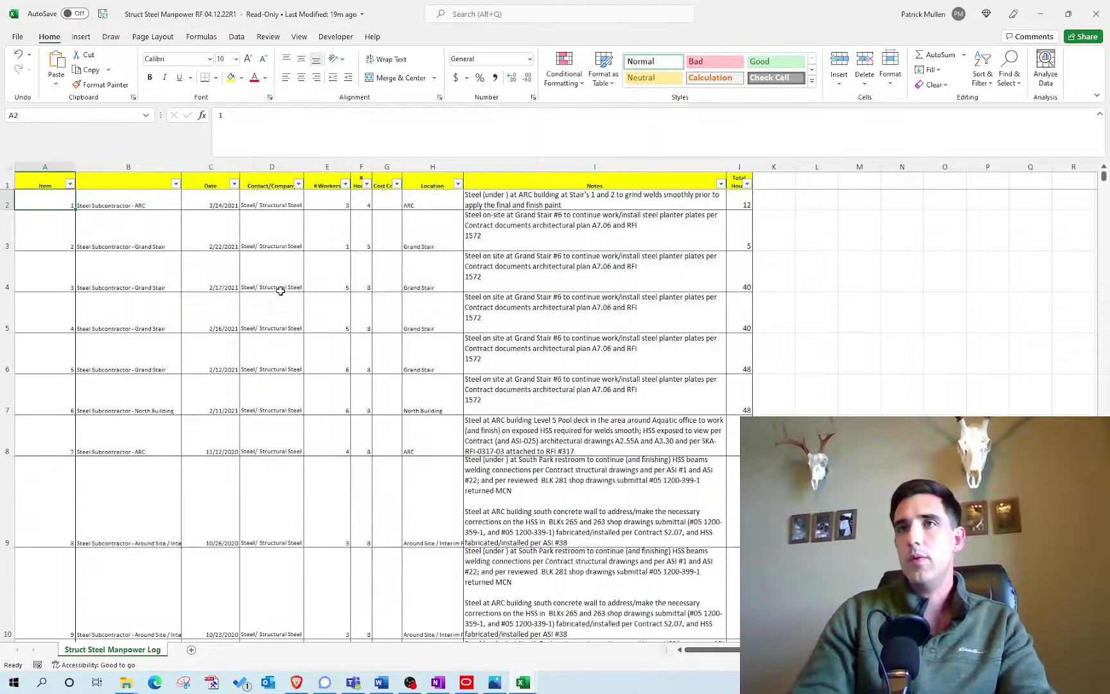
pyautogui.hotkey('ctrl', 'shift', 'Down')
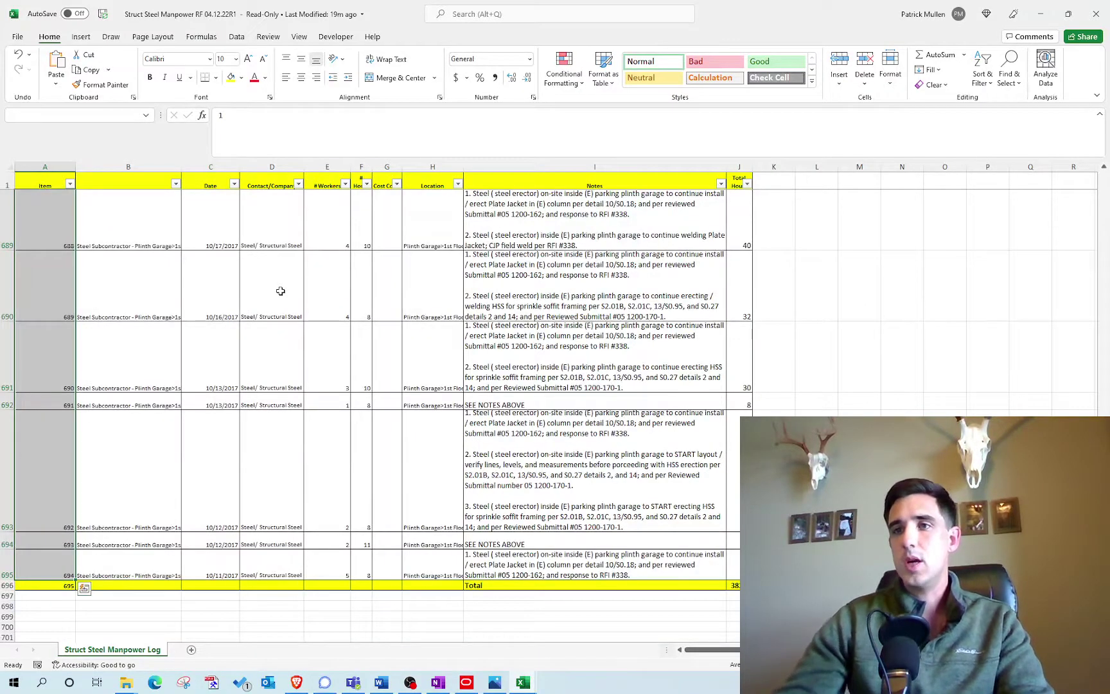
pyautogui.hotkey('ctrl', 'c')
pyautogui.click(524, 682)
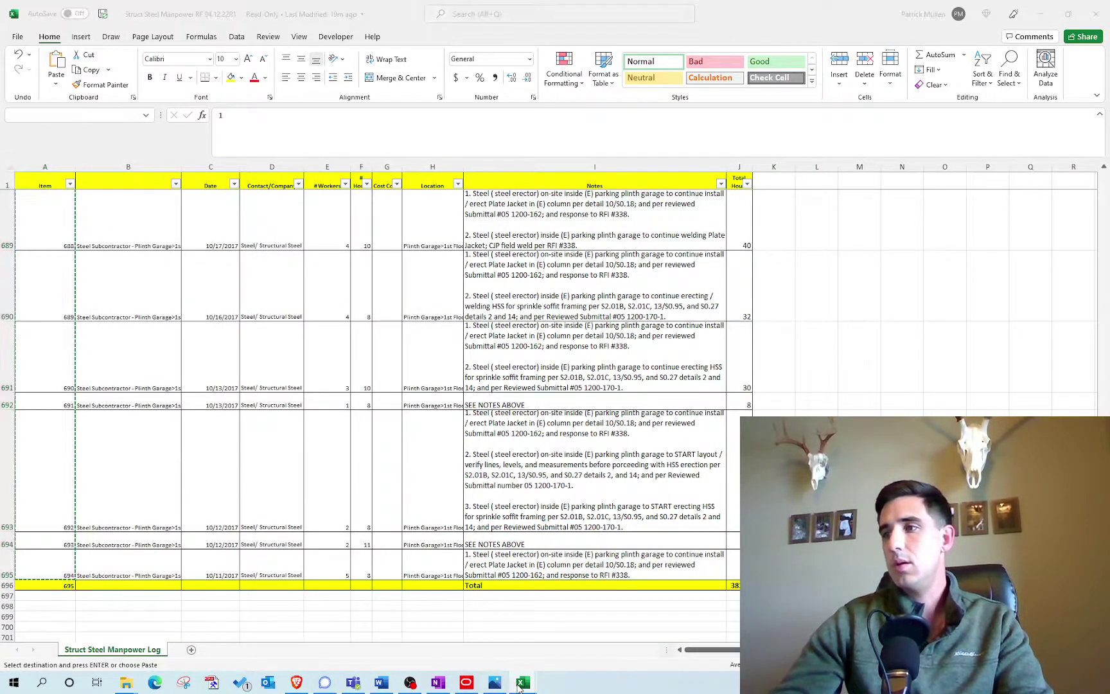
pyautogui.click(647, 633)
pyautogui.click(17, 222)
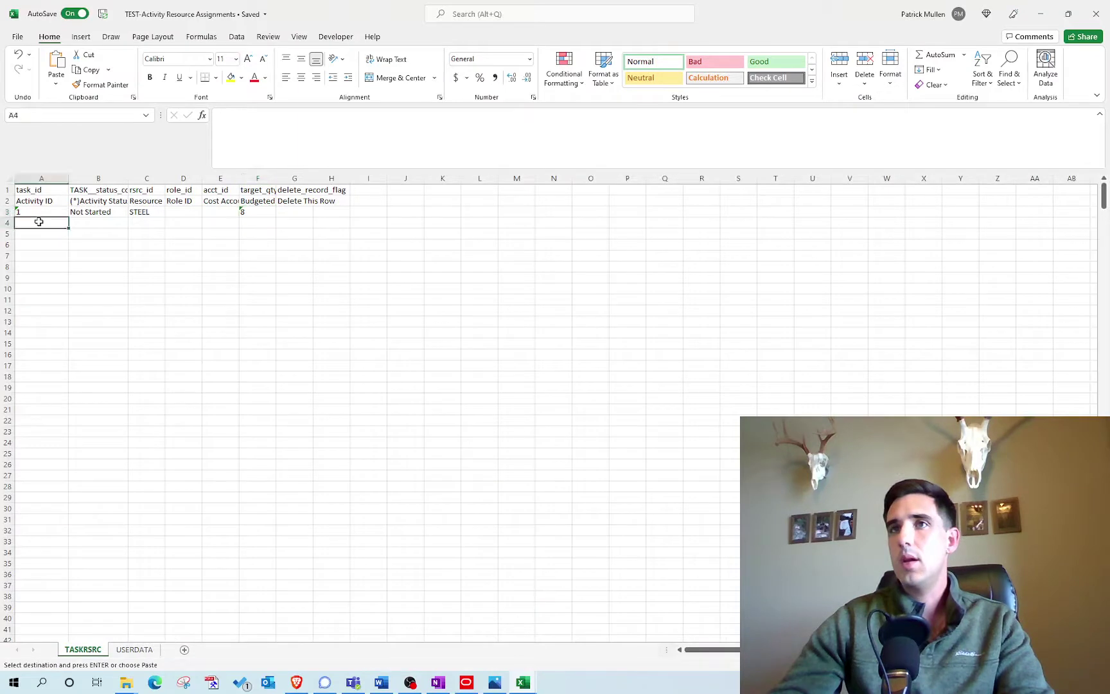
pyautogui.rightClick(39, 220)
pyautogui.click(85, 280)
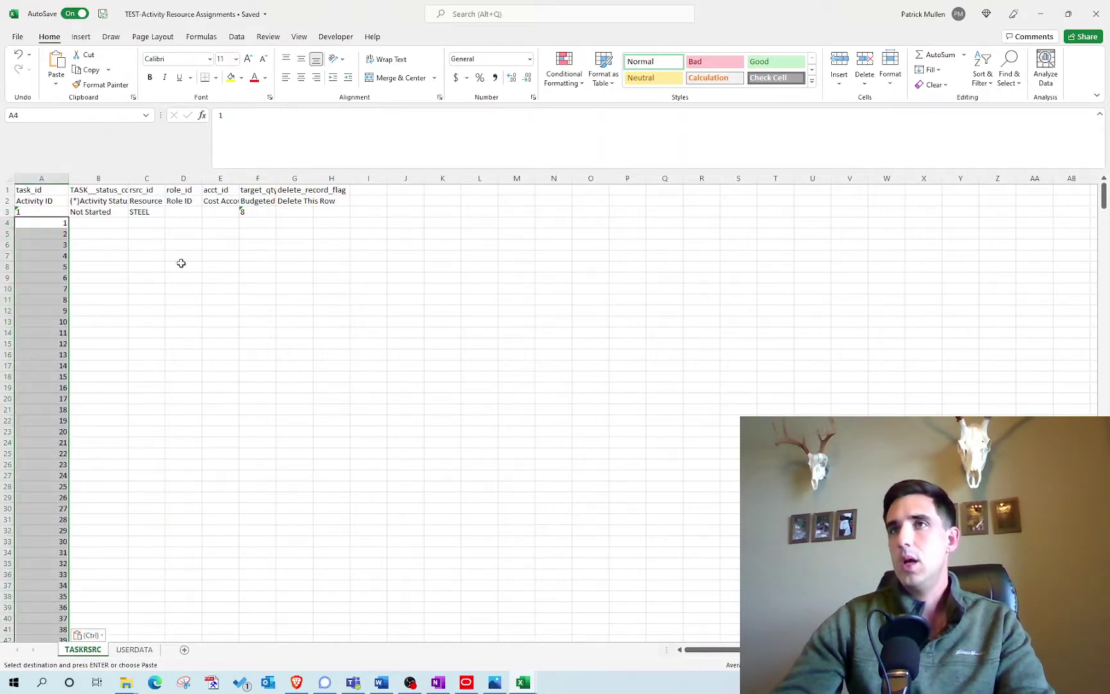
# Delete the Activity Status, Role ID and Cost Account ID columns from the TASKRSRC sheet.
pyautogui.click(90, 175)
pyautogui.rightClick(94, 178)
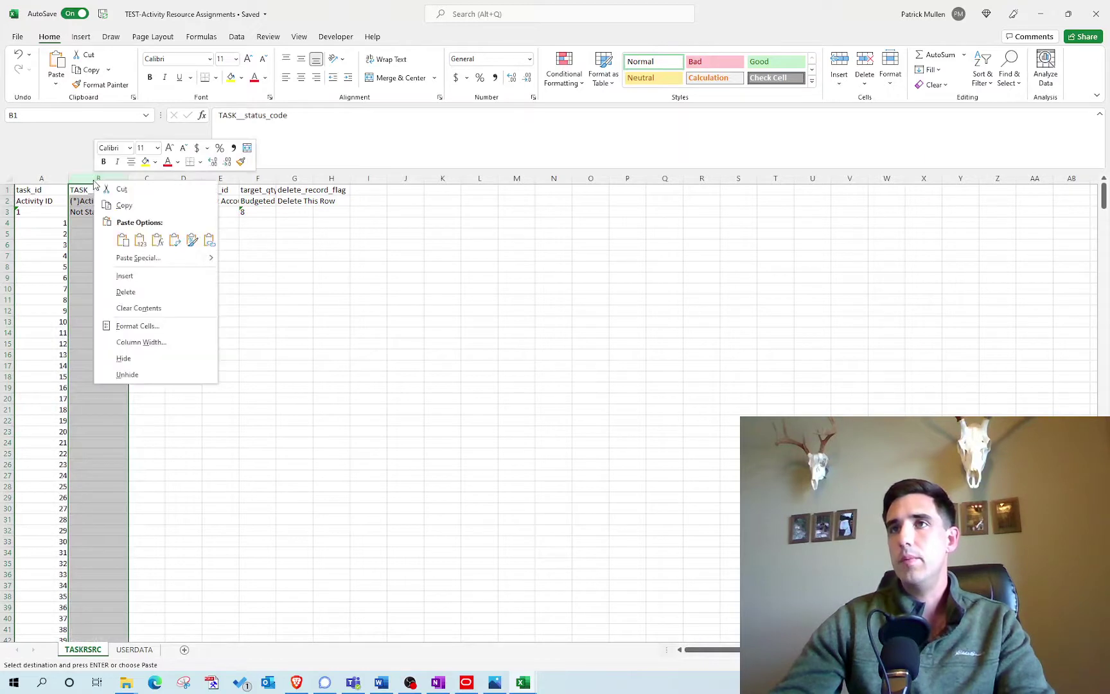
pyautogui.click(151, 293)
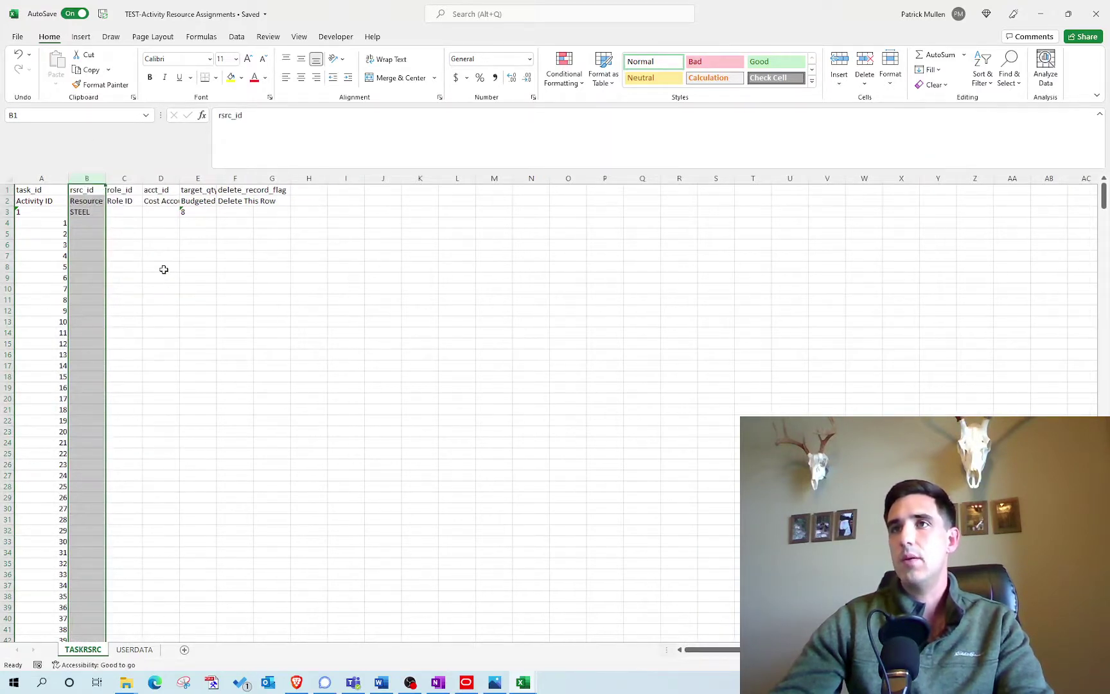
pyautogui.click(124, 177)
pyautogui.keyDown('ctrl'); pyautogui.click(163, 175); pyautogui.keyUp('ctrl')
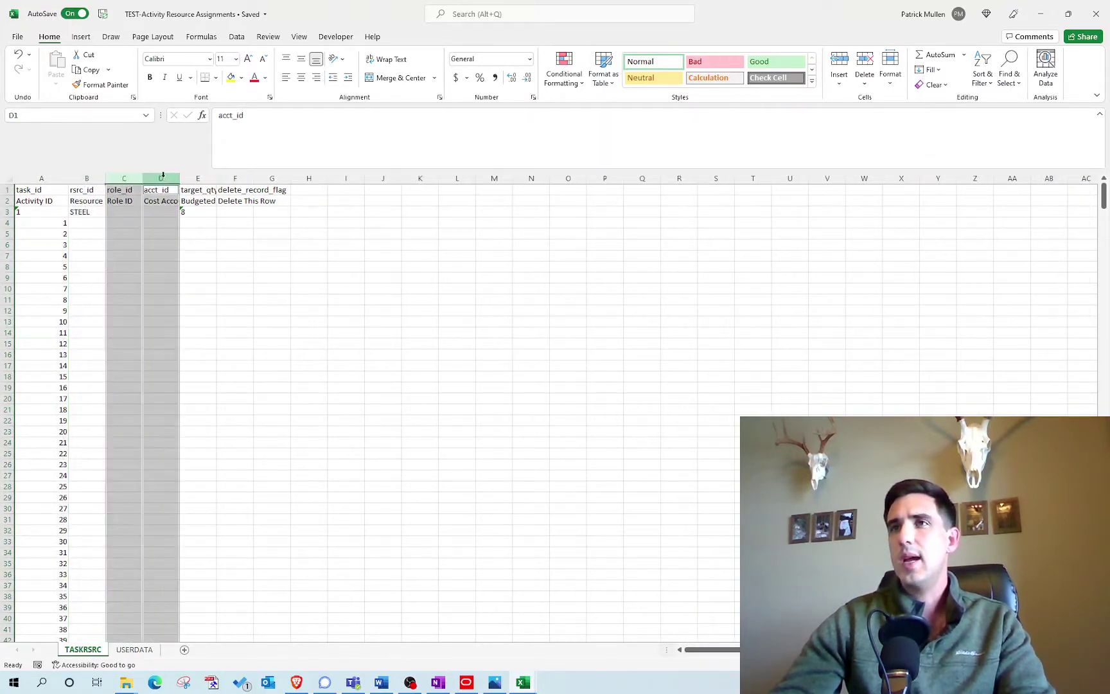
pyautogui.rightClick(163, 176)
pyautogui.click(208, 291)
pyautogui.click(208, 291)
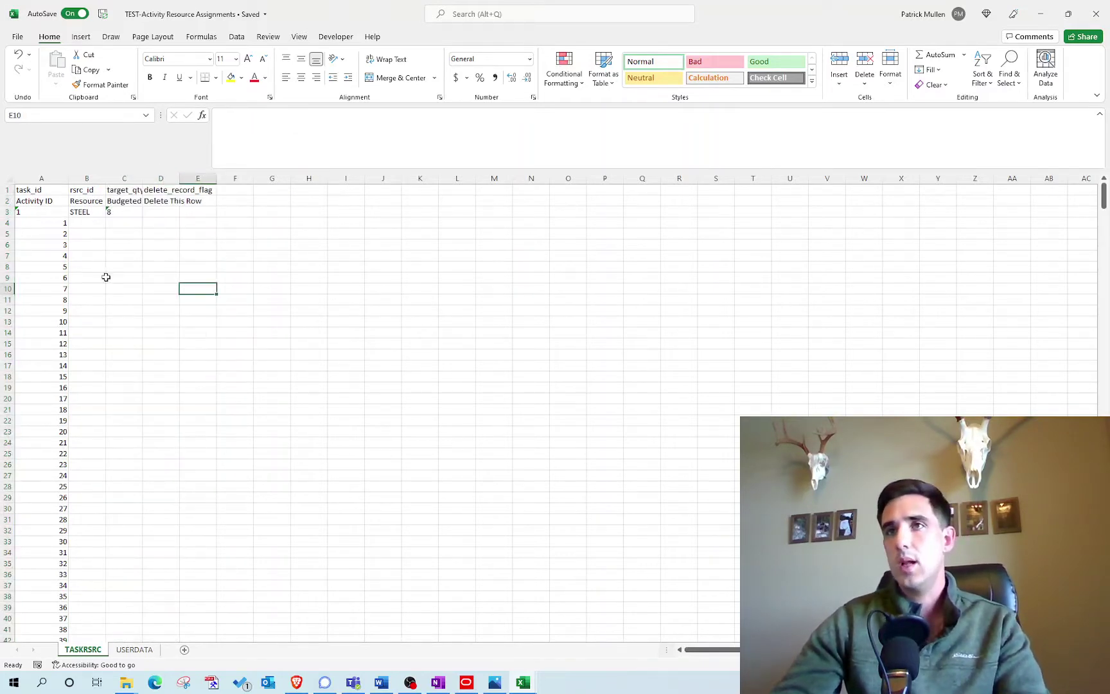
# Copy the STEEL resource ID into B4 and fill it down beside all the pasted activity IDs.
pyautogui.click(88, 212)
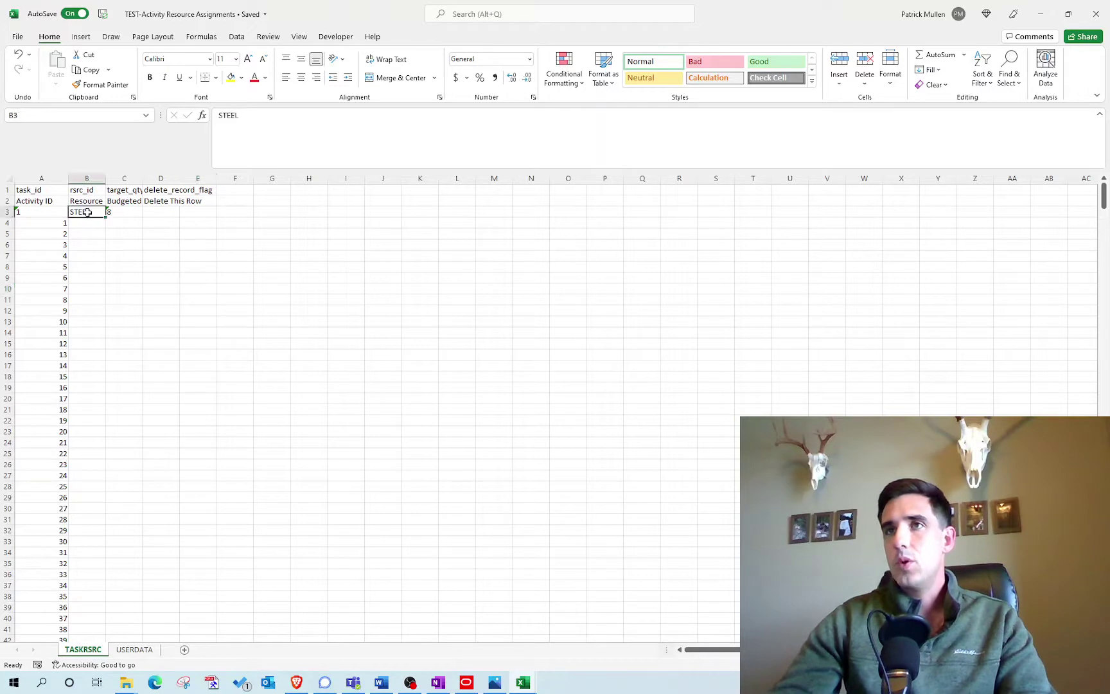
pyautogui.hotkey('ctrl', 'c')
pyautogui.click(92, 223)
pyautogui.hotkey('ctrl', 'v')
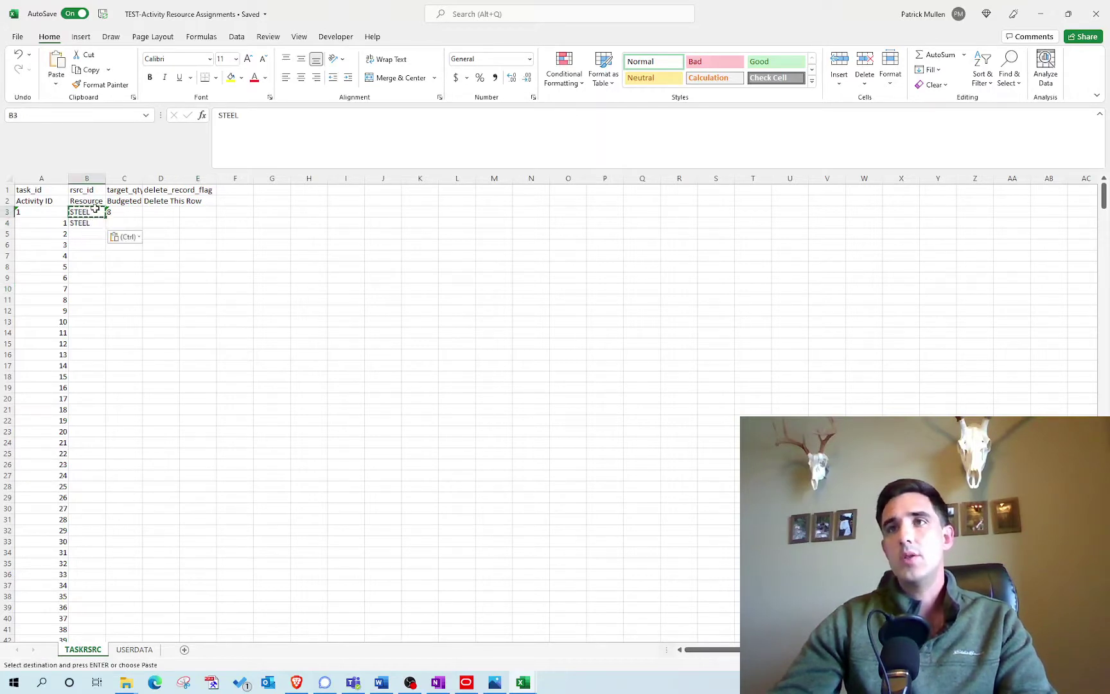
pyautogui.doubleClick(105, 227)
pyautogui.click(87, 311)
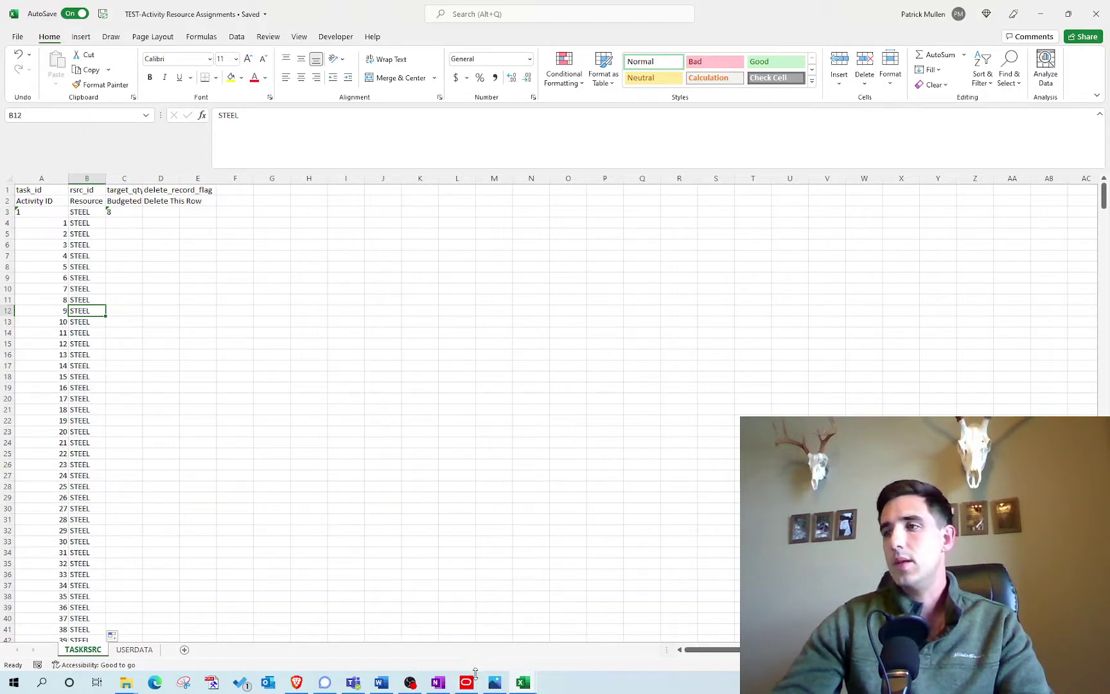
# Copy the Total Hours values from J2 down to the end of the list in the Struct Steel Manpower Log.
pyautogui.click(524, 677)
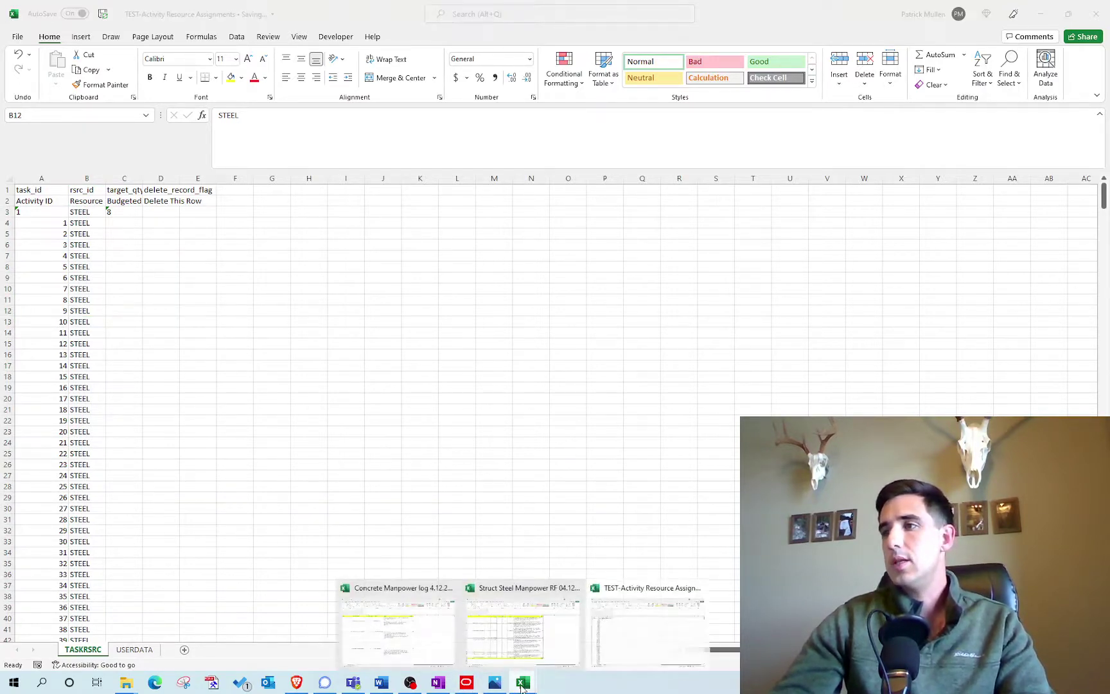
pyautogui.click(532, 620)
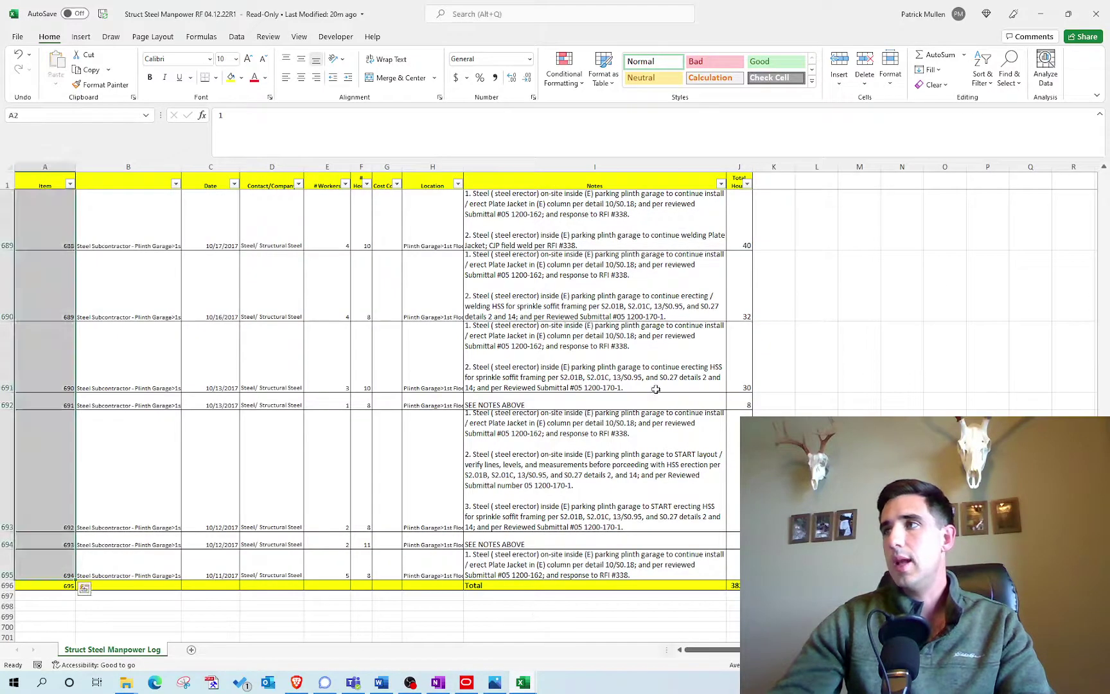
pyautogui.click(672, 344)
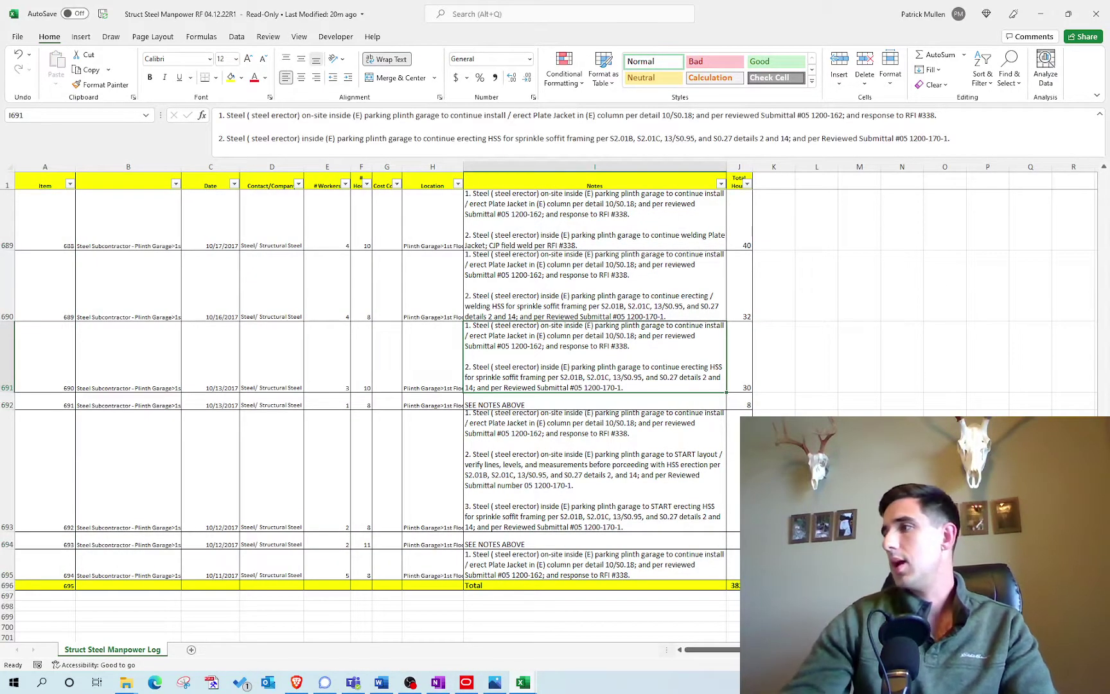
pyautogui.moveTo(1096, 318); pyautogui.dragTo(1100, 176)
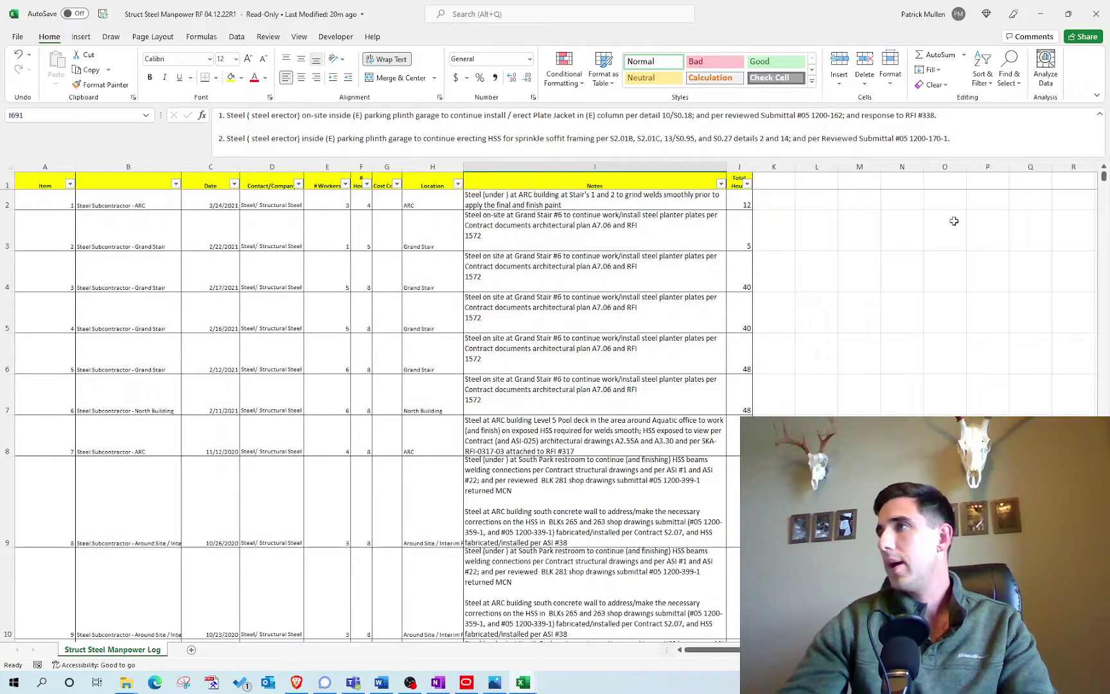
pyautogui.click(901, 229)
pyautogui.click(741, 198)
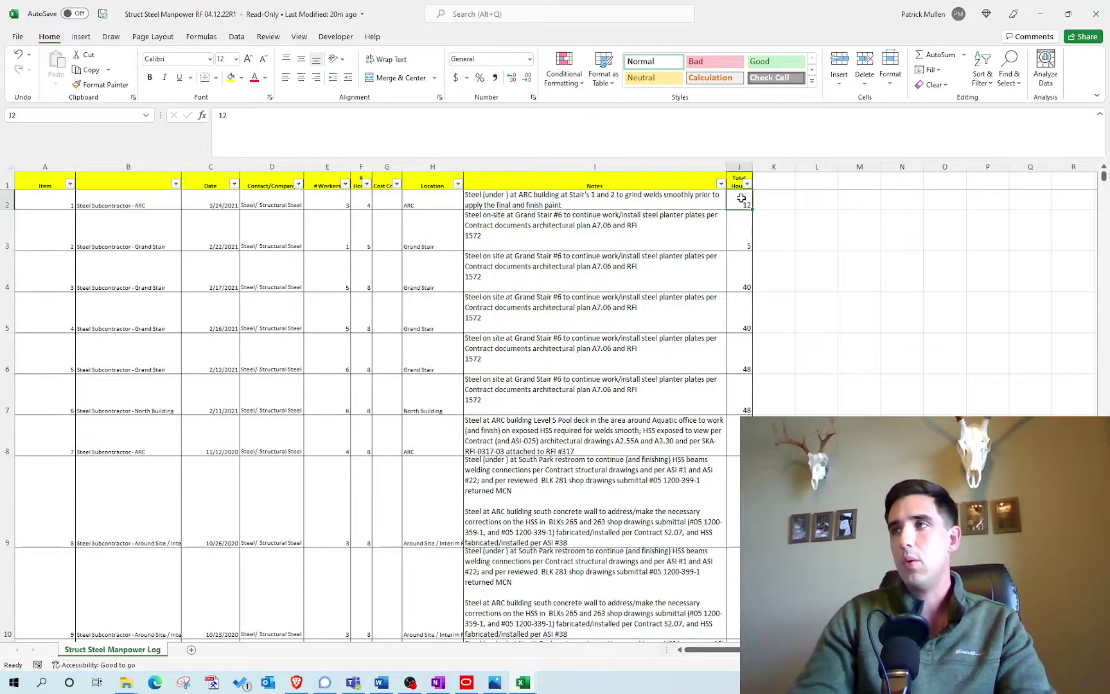
pyautogui.hotkey('ctrl', 'shift', 'Down')
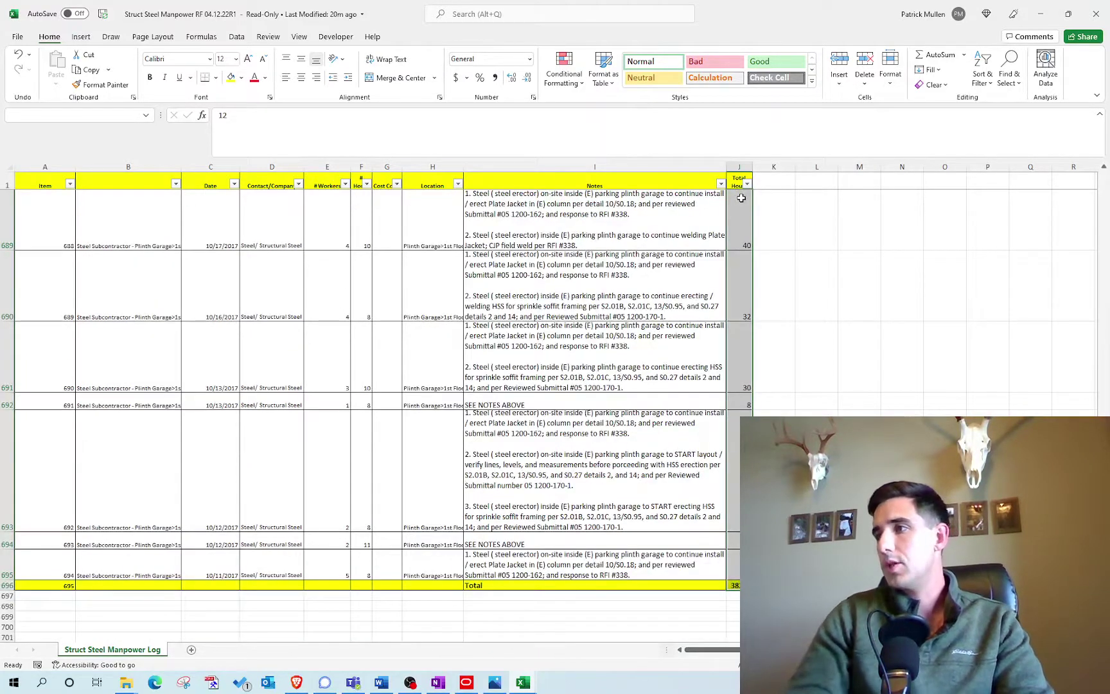
pyautogui.hotkey('ctrl', 'c')
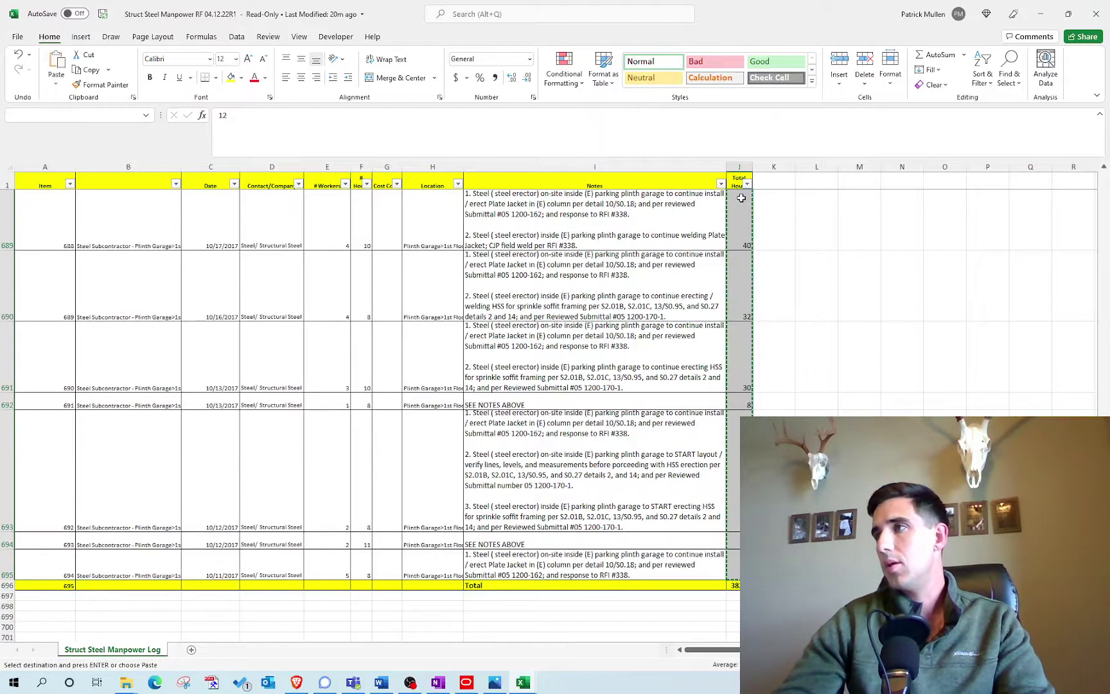
# Paste the copied hours as values into the budgeted units column of the TASKRSRC sheet, starting in C4.
pyautogui.click(521, 684)
pyautogui.click(649, 617)
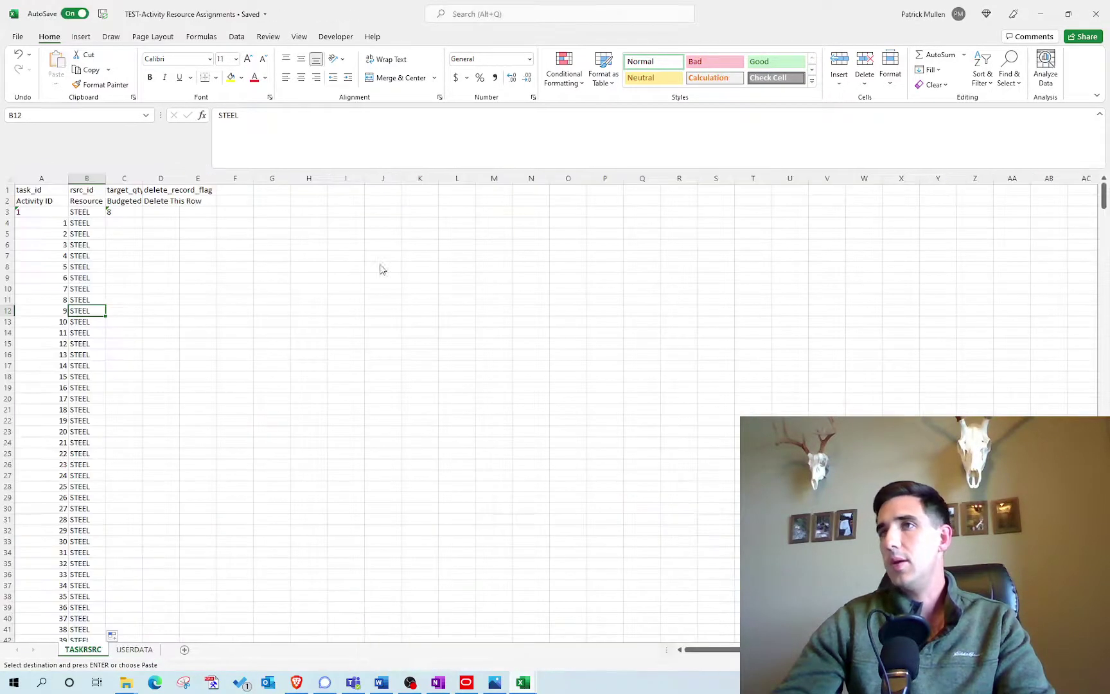
pyautogui.click(128, 225)
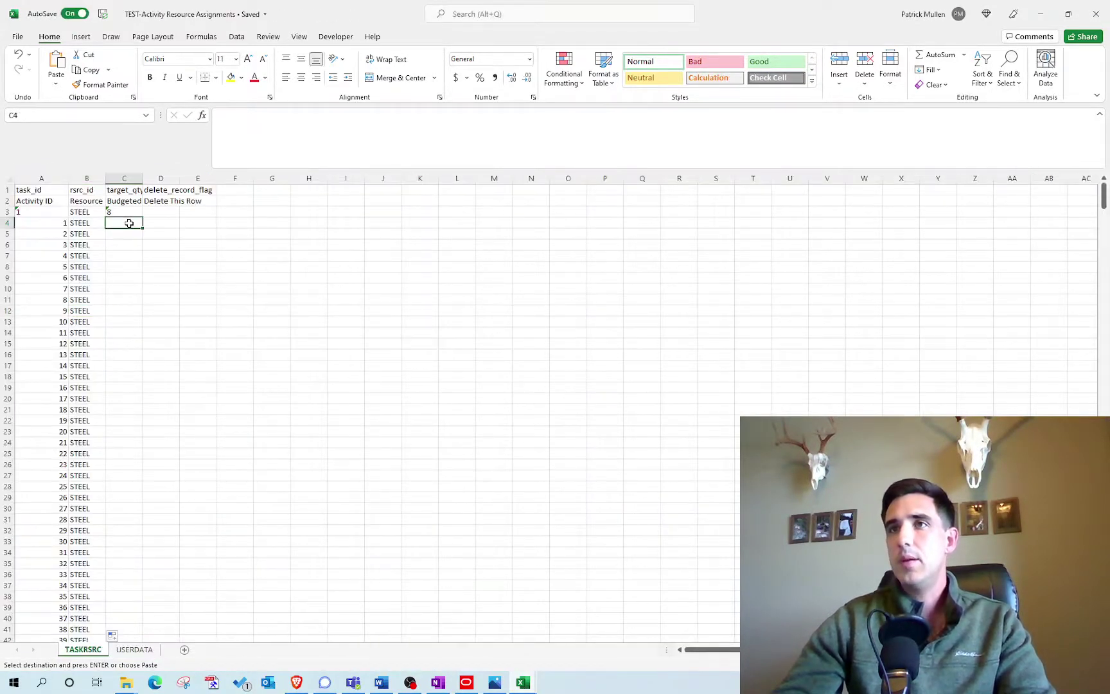
pyautogui.rightClick(128, 225)
pyautogui.click(176, 287)
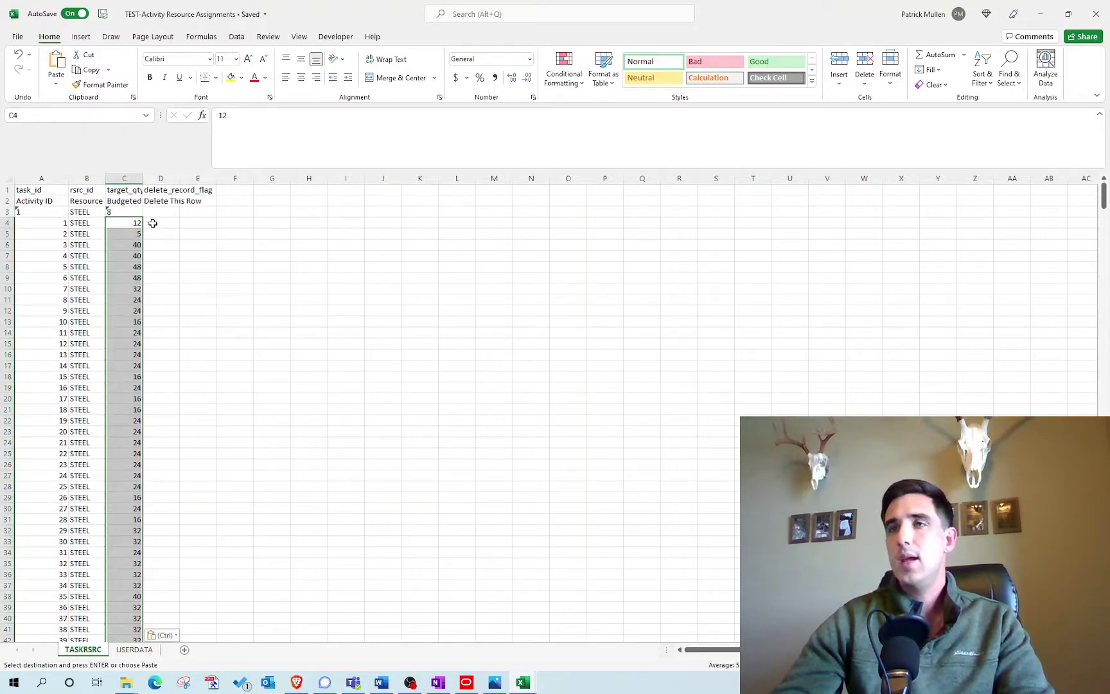
pyautogui.click(128, 223)
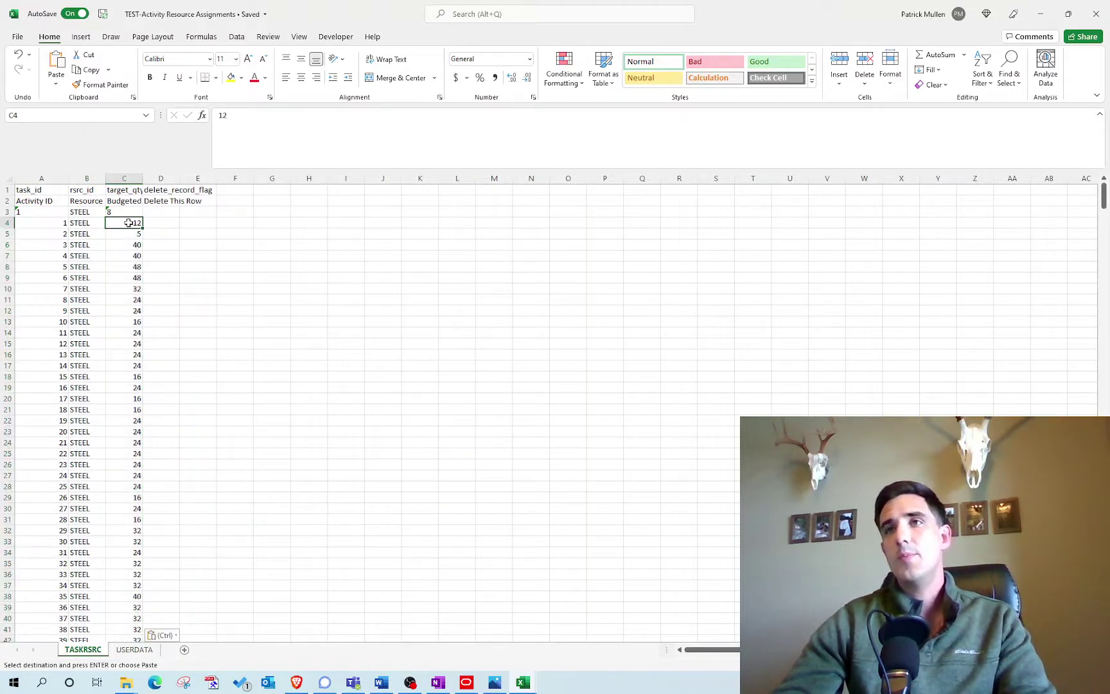
# Delete the originally exported assignment row 3 from the TASKRSRC sheet, and save and close the workbook.
pyautogui.click(57, 223)
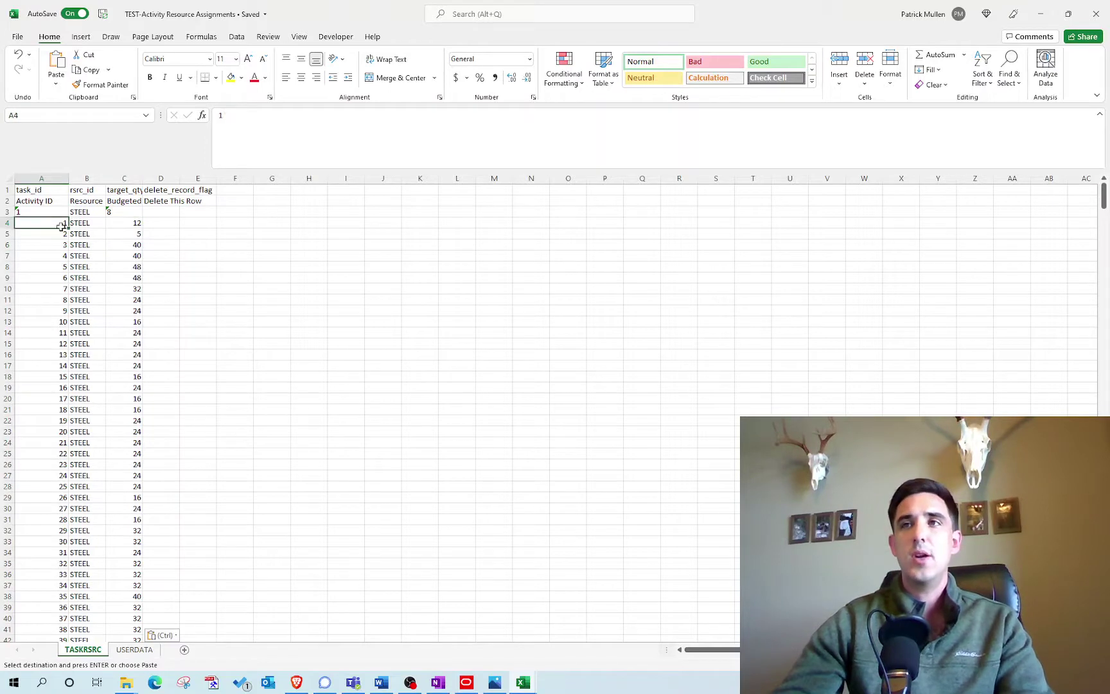
pyautogui.rightClick(7, 212)
pyautogui.press('Escape')
pyautogui.press('Escape')
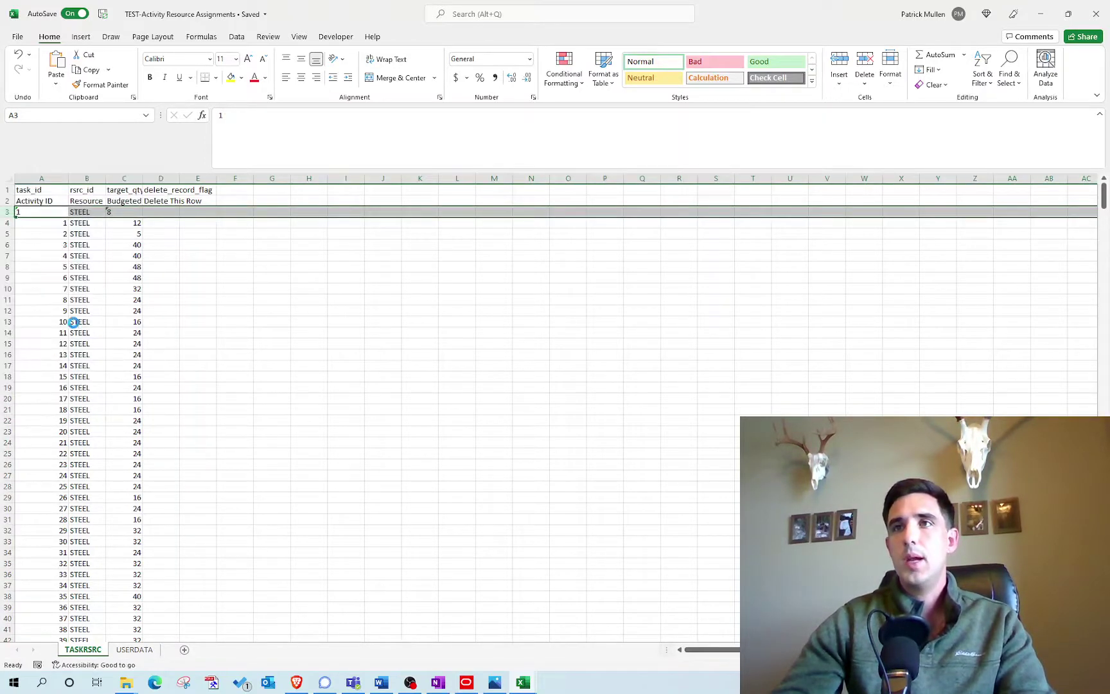
pyautogui.click(80, 311)
pyautogui.click(107, 15)
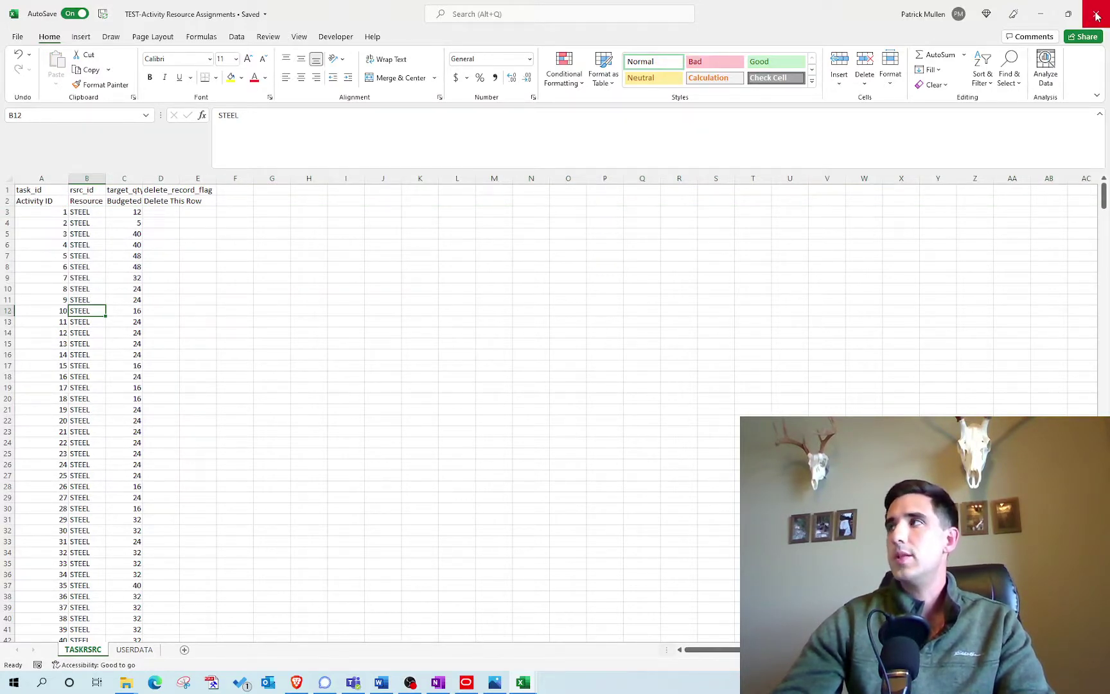
pyautogui.click(1096, 16)
# Switch to Primavera P6 and start an import in the Spreadsheet (XLSX) format.
pyautogui.click(470, 682)
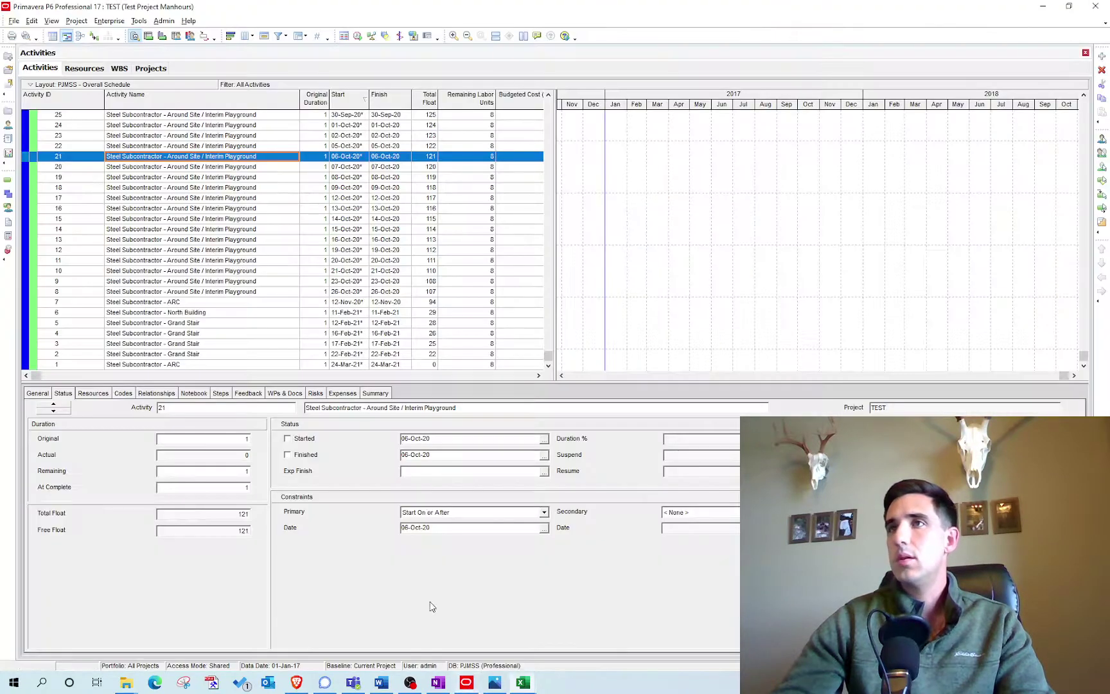
pyautogui.click(14, 20)
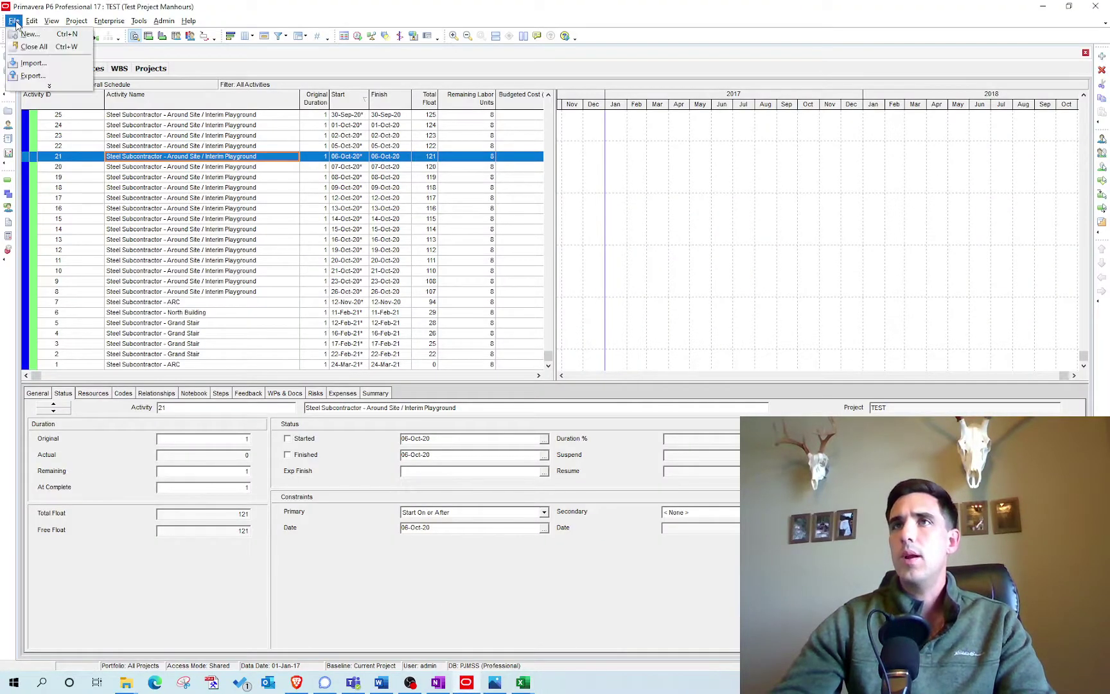
pyautogui.click(34, 66)
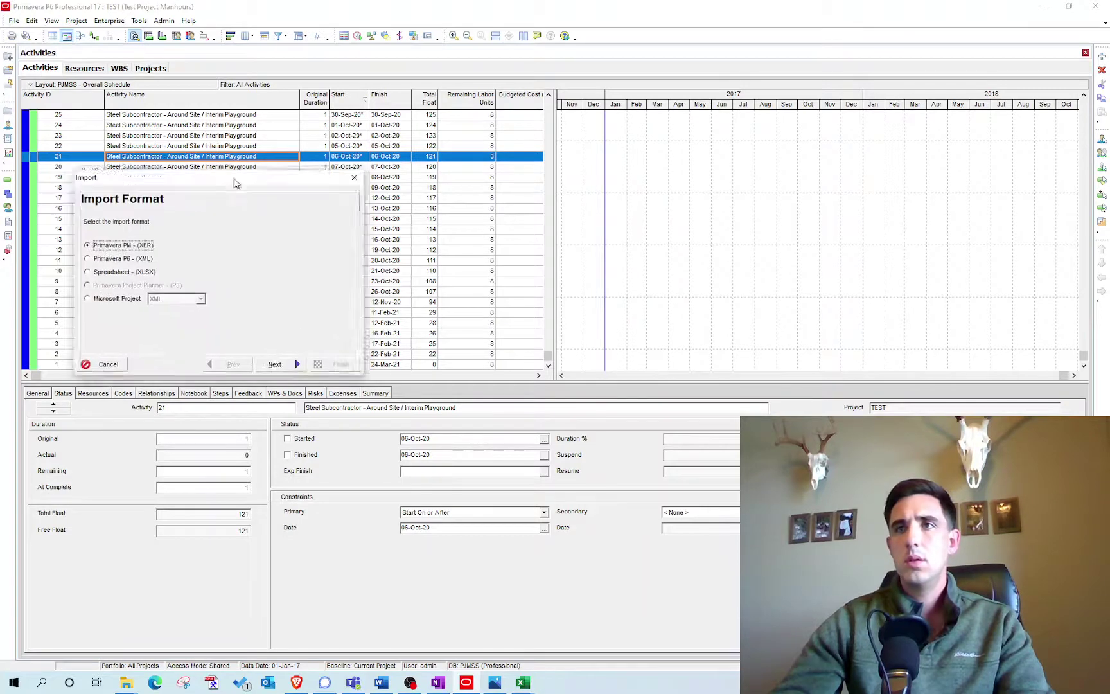
pyautogui.click(157, 278)
pyautogui.click(303, 372)
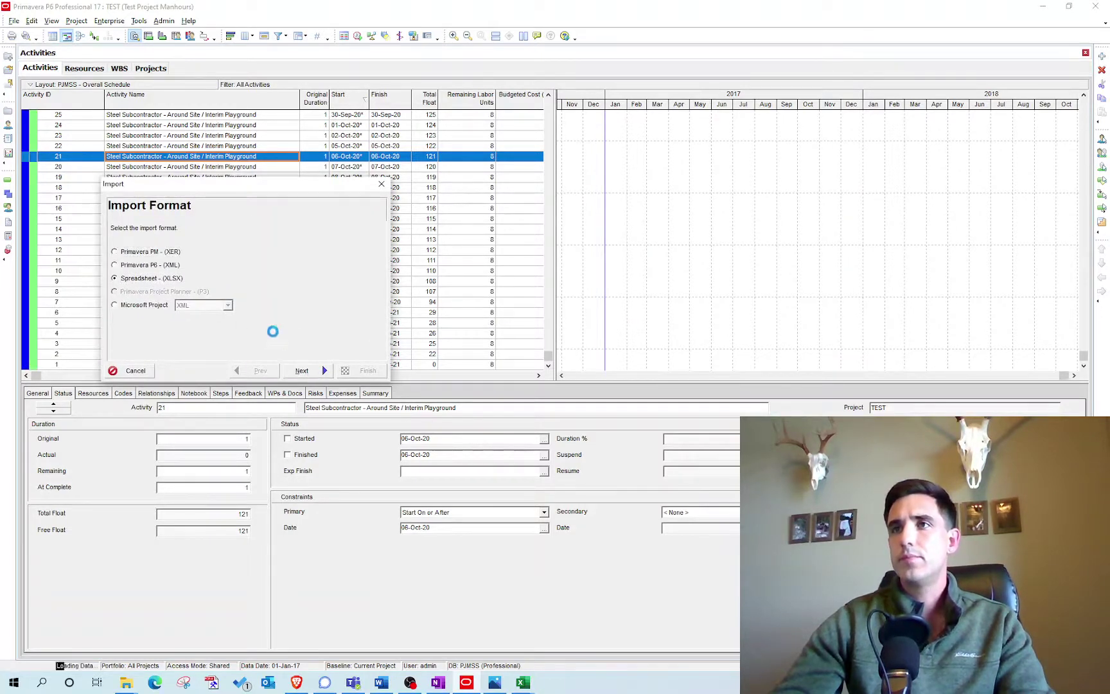
# Choose TEST-Activity Resource Assignments.xlsx from the Resource Import folder on the Desktop as the file to import.
pyautogui.click(309, 306)
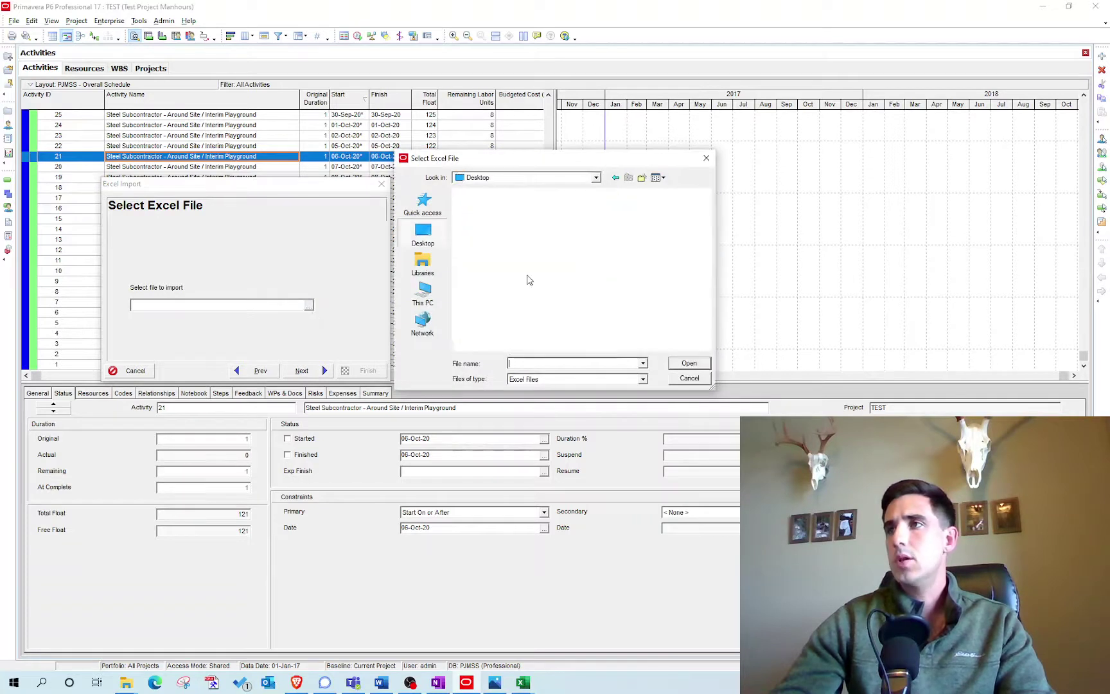
pyautogui.scroll(-10, 526, 280)
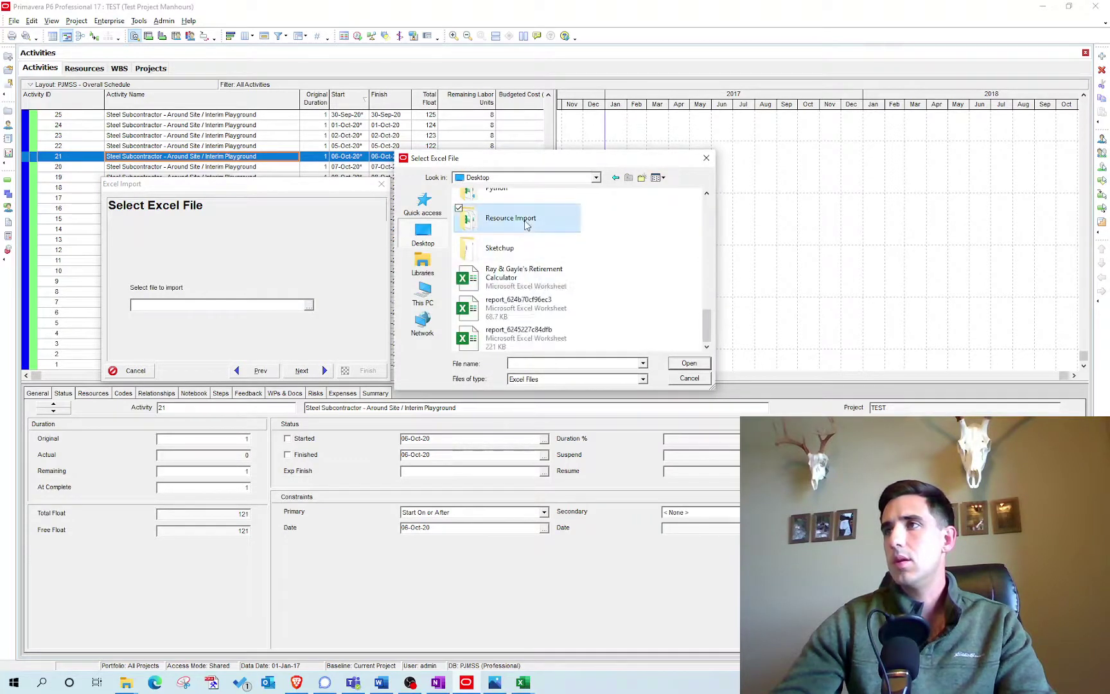
pyautogui.doubleClick(525, 221)
pyautogui.doubleClick(536, 226)
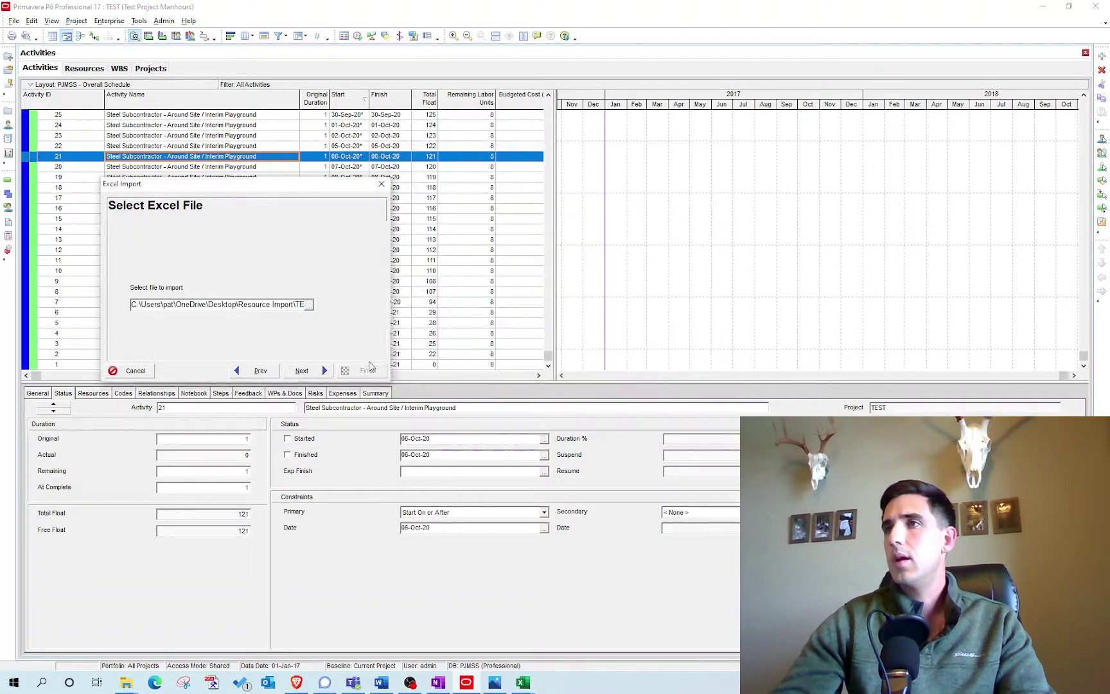
pyautogui.click(301, 370)
# Import the Resource Assignments data into the TEST project and close the import wizard.
pyautogui.click(203, 328)
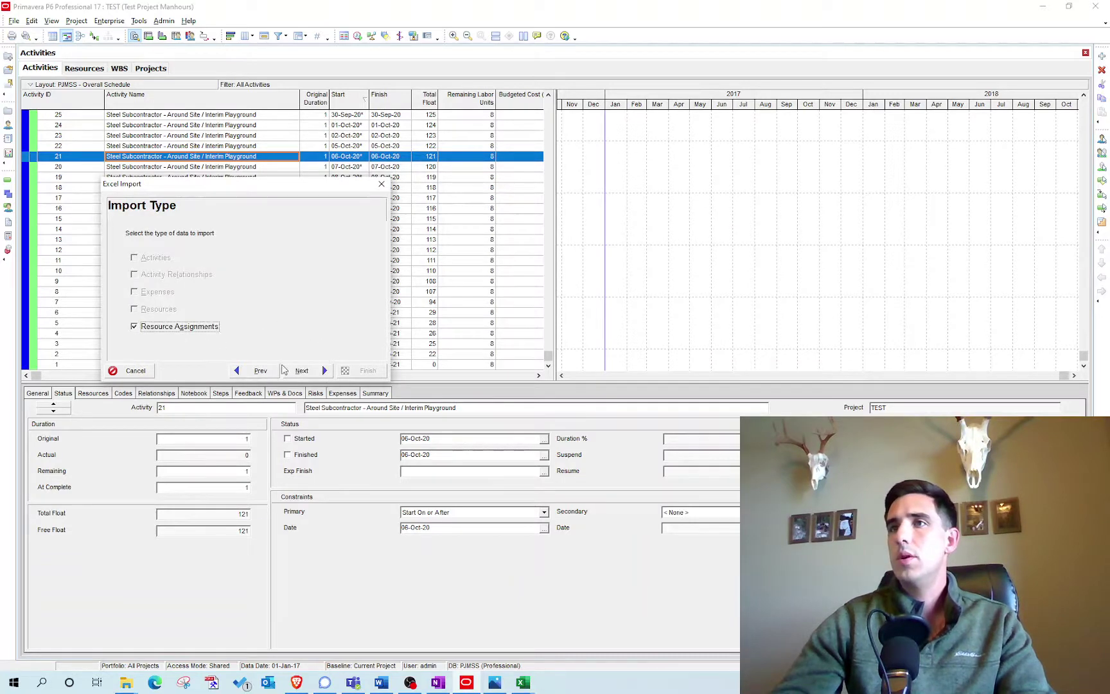
pyautogui.click(301, 370)
pyautogui.click(321, 285)
pyautogui.click(344, 284)
pyautogui.click(361, 286)
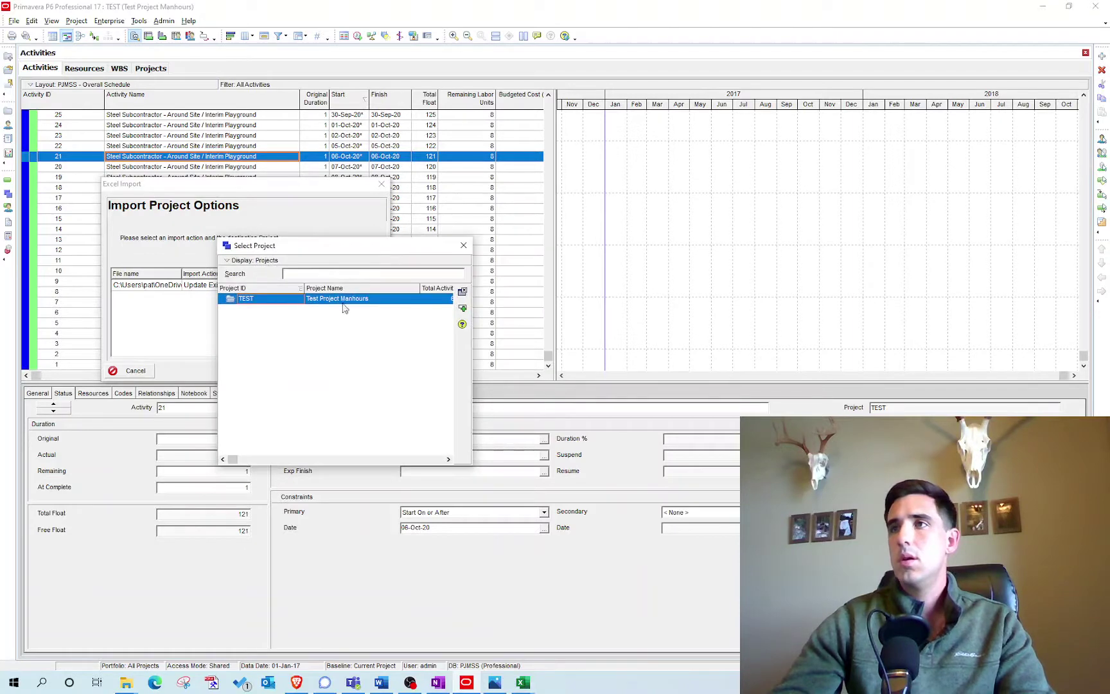
pyautogui.doubleClick(314, 300)
pyautogui.click(301, 370)
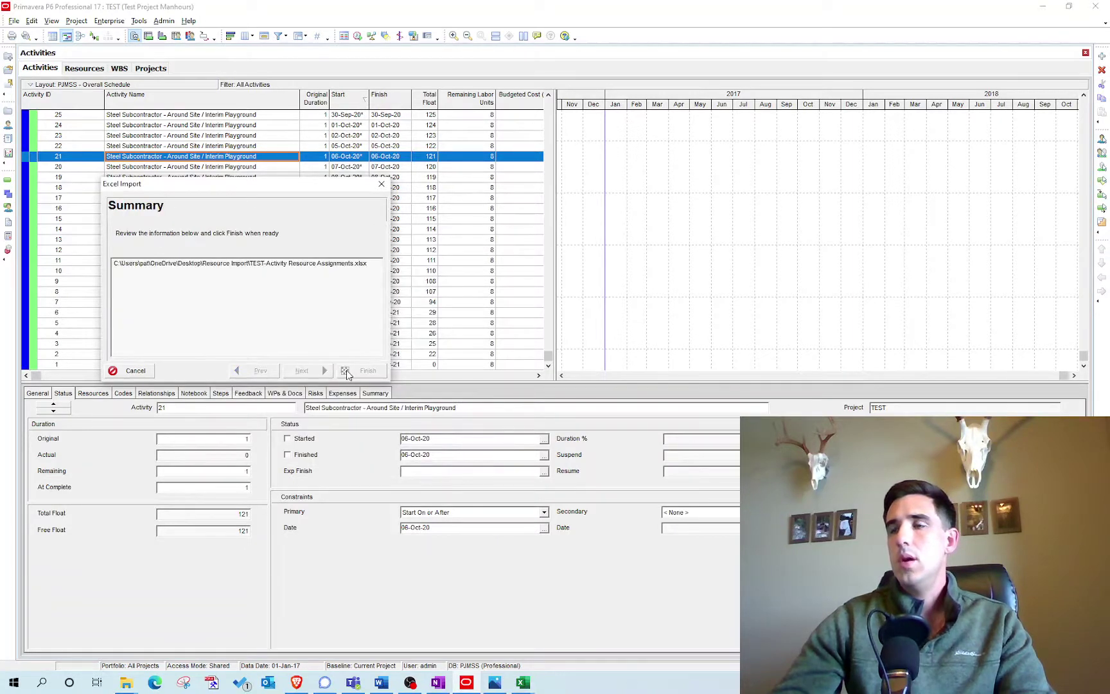
pyautogui.click(346, 372)
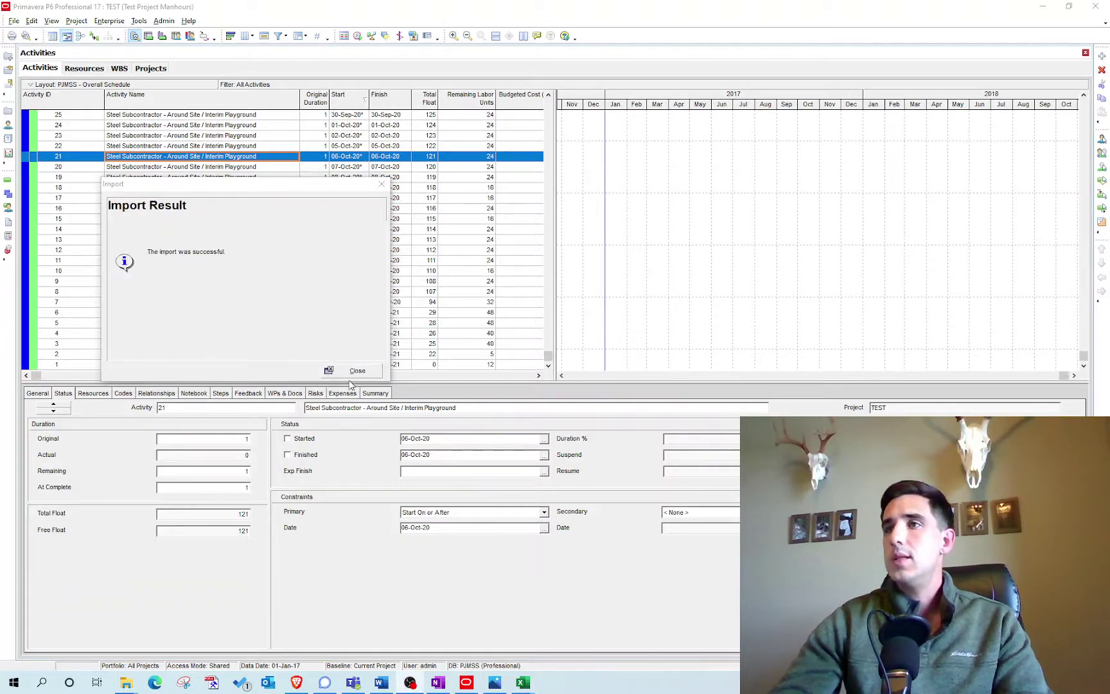
pyautogui.click(357, 372)
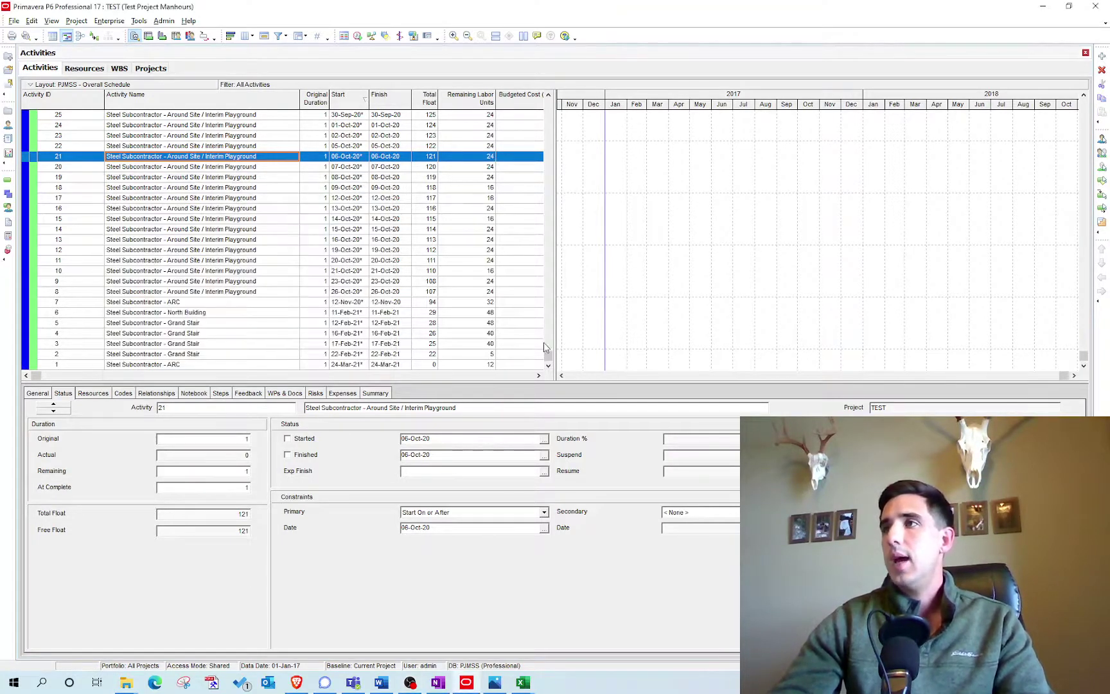
# Show the resource usage profile below the activities and switch it to a stacked histogram.
pyautogui.moveTo(547, 356); pyautogui.dragTo(546, 94)
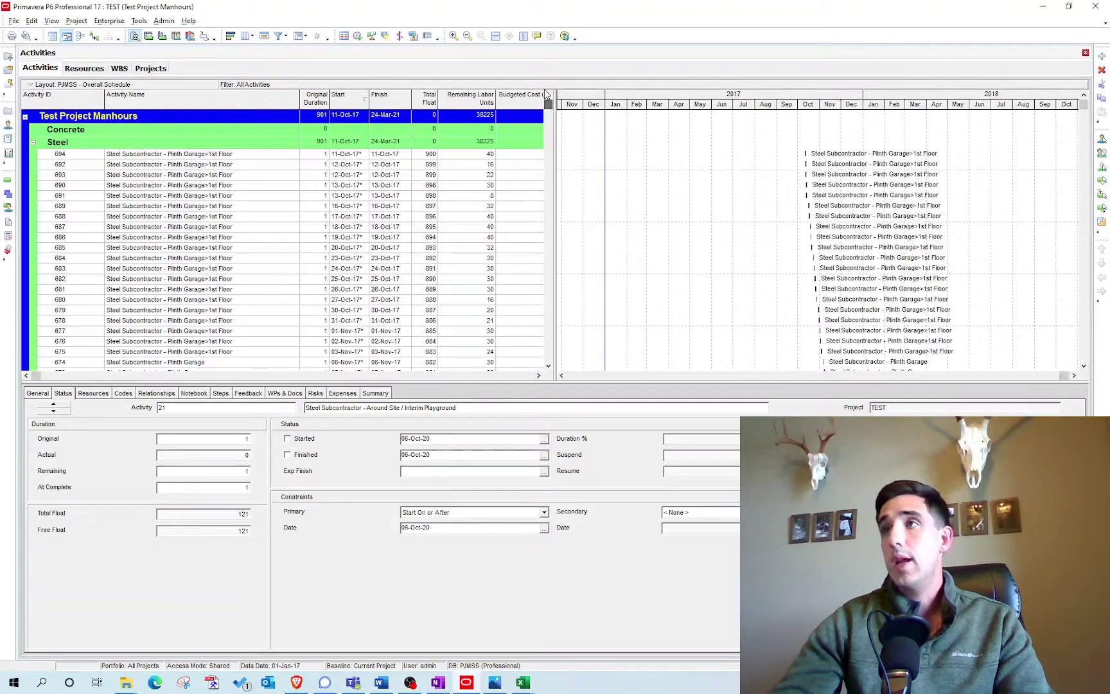
pyautogui.click(481, 155)
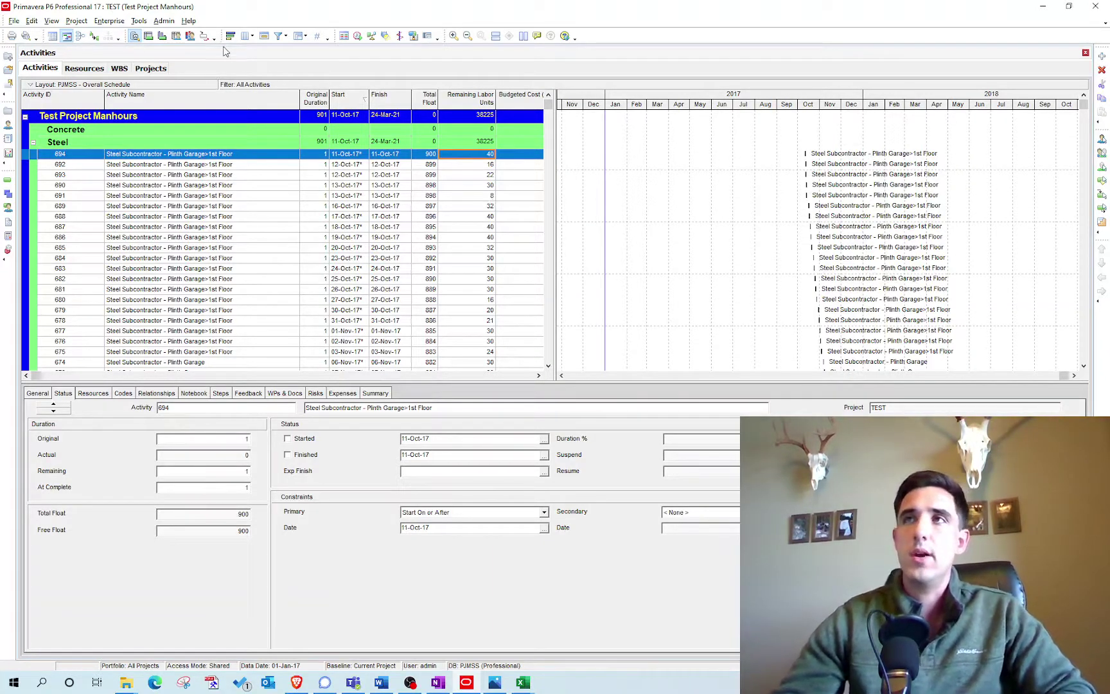
pyautogui.click(190, 36)
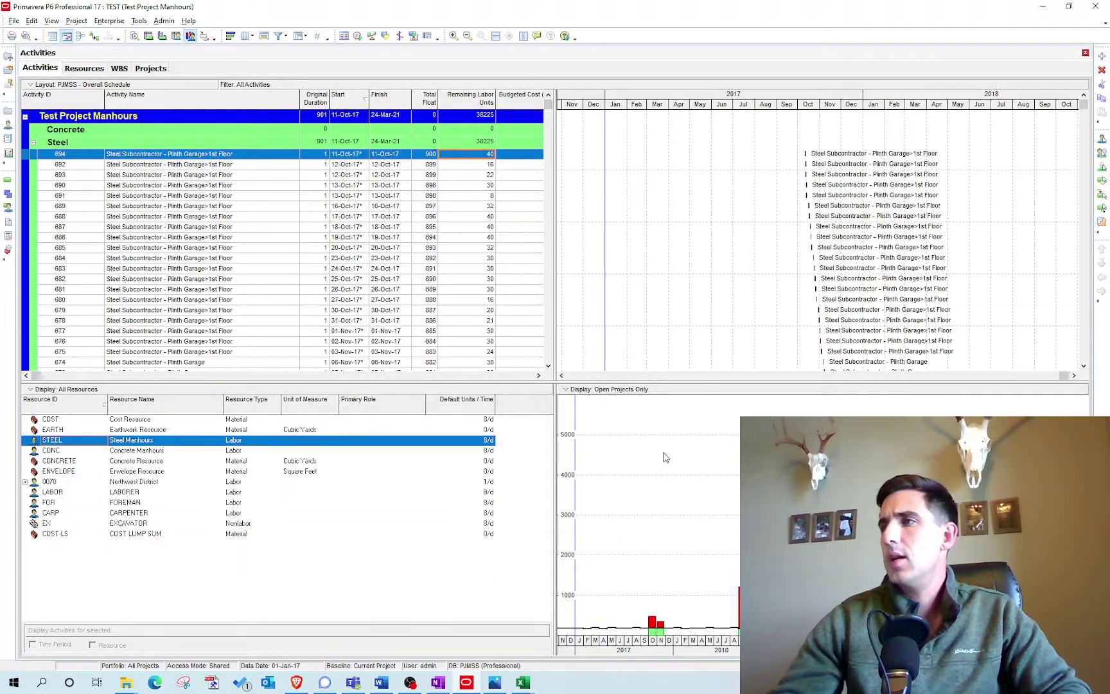
pyautogui.moveTo(722, 458)
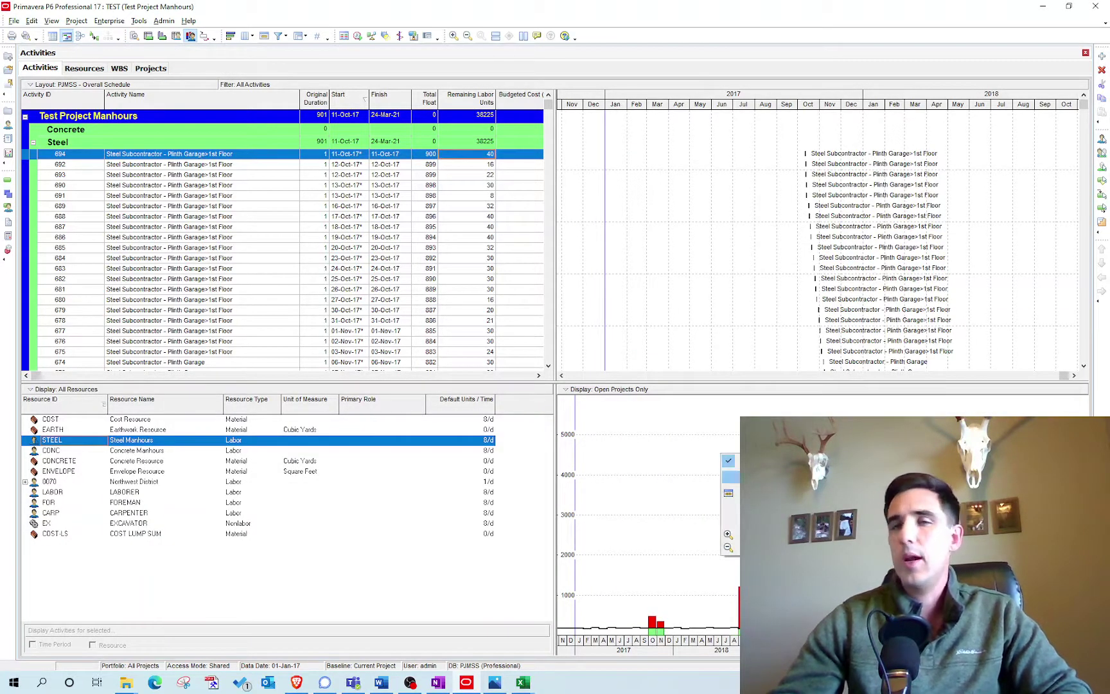
pyautogui.click(729, 476)
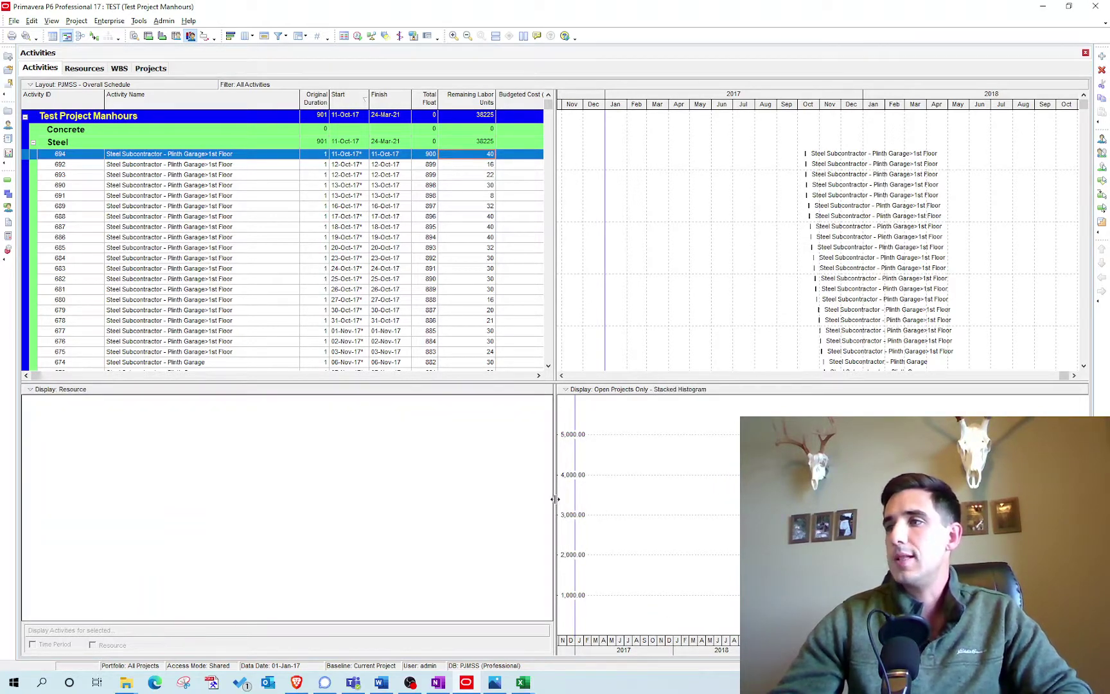
# Add a new resource filter named Steel Labor Hours in the resource usage profile options.
pyautogui.rightClick(677, 447)
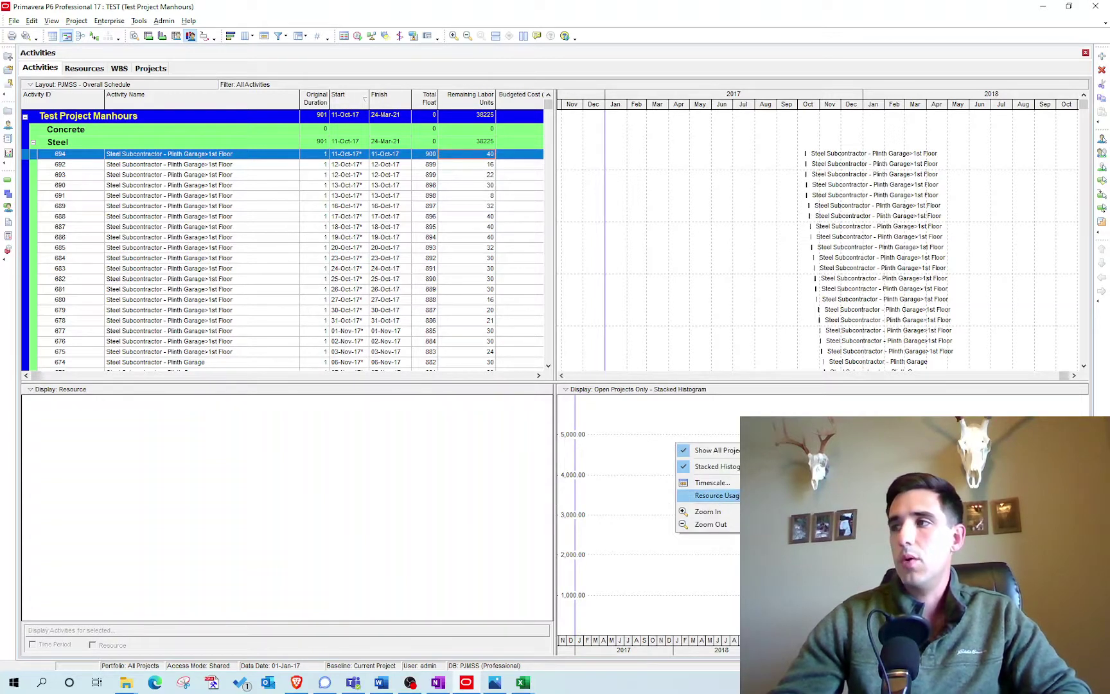
pyautogui.click(713, 496)
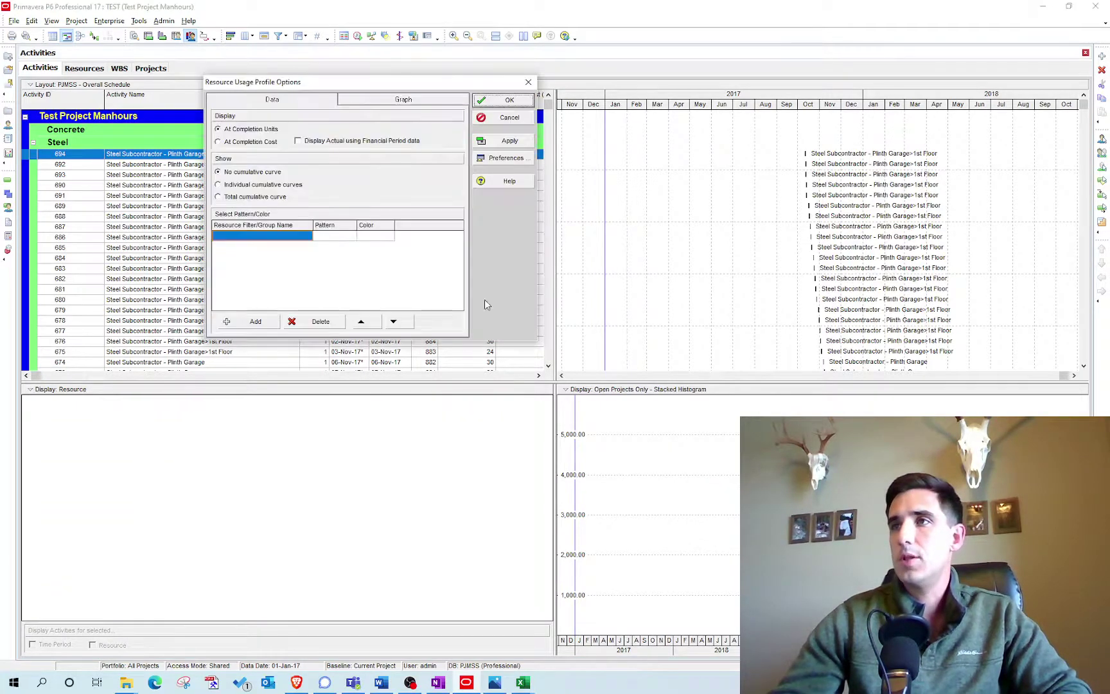
pyautogui.click(236, 323)
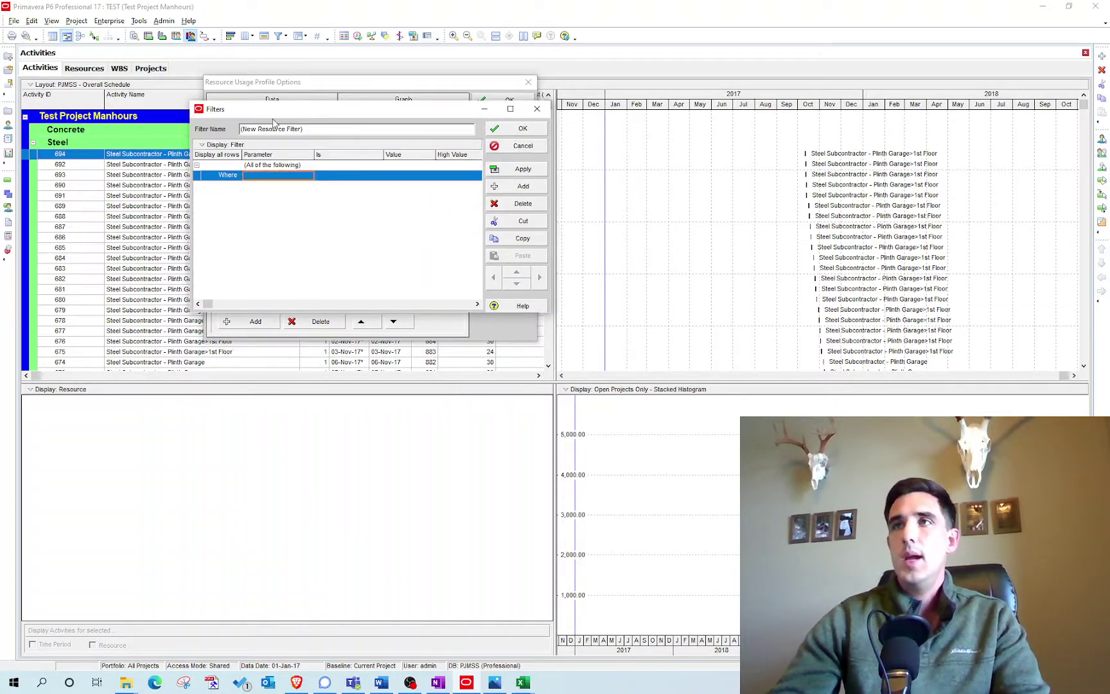
pyautogui.tripleClick(311, 130)
pyautogui.write('Steel ')
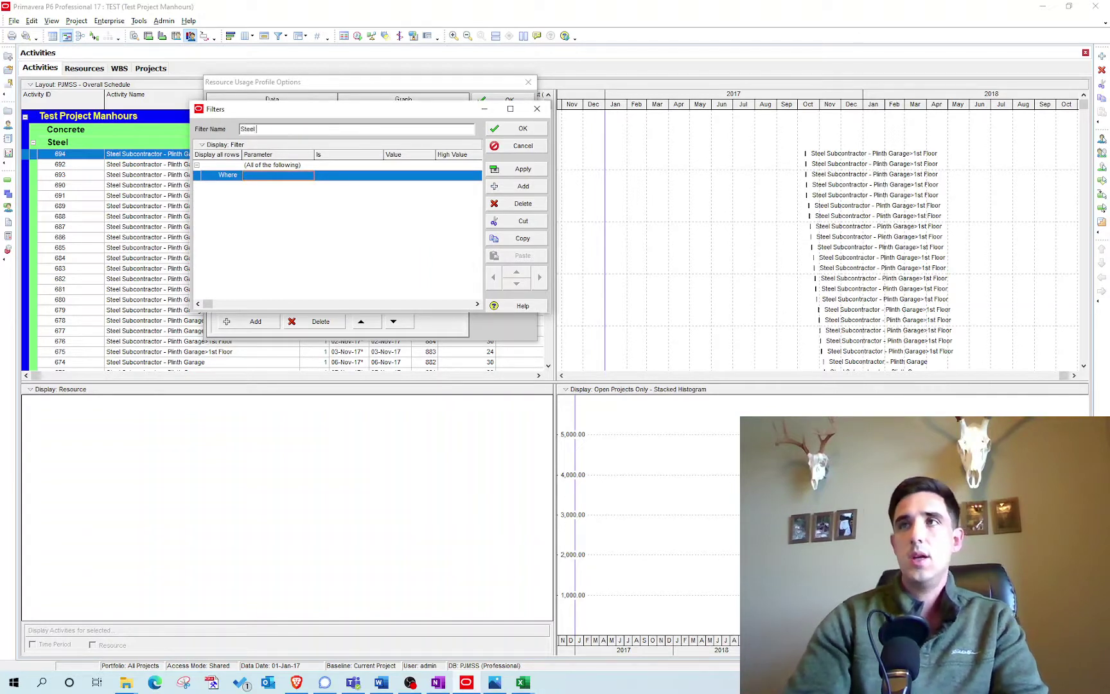
pyautogui.write('Labor Hours')
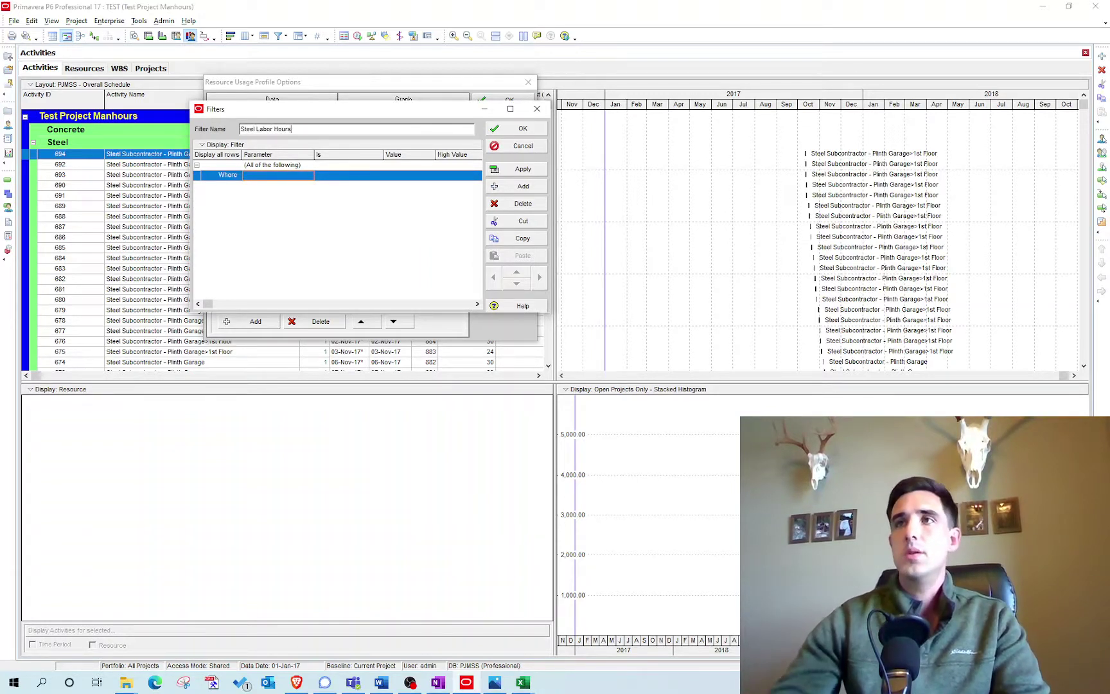
# Set the Steel Labor Hours filter to match where Resource ID equals STEEL and accept it.
pyautogui.click(287, 175)
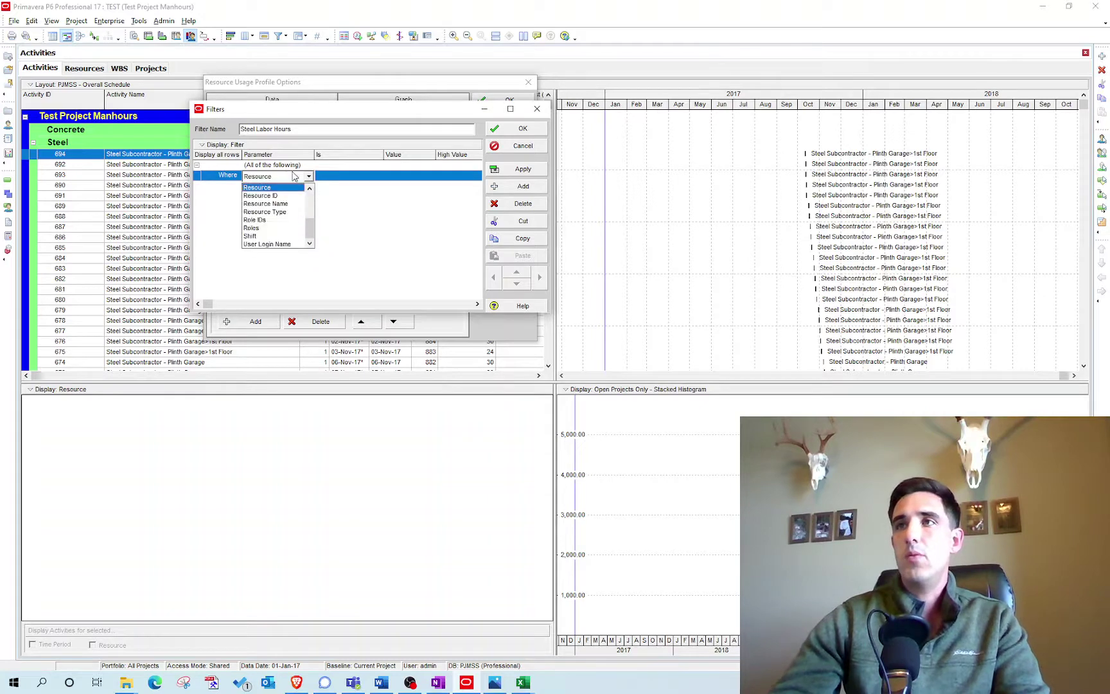
pyautogui.click(286, 196)
pyautogui.click(406, 177)
pyautogui.click(430, 179)
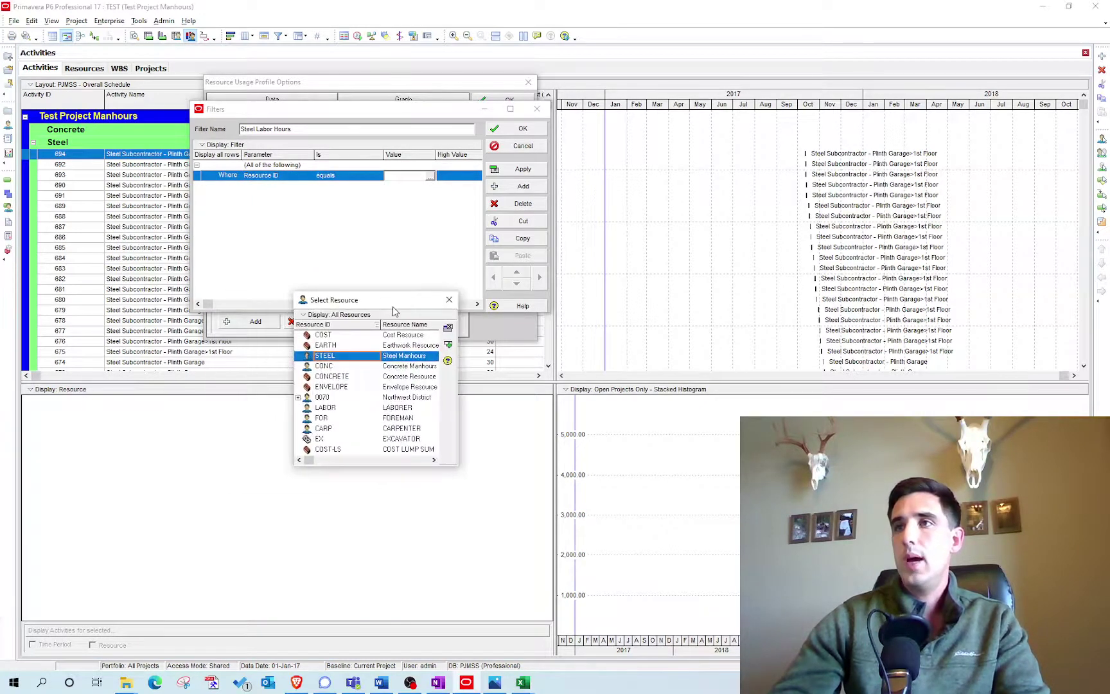
pyautogui.click(453, 348)
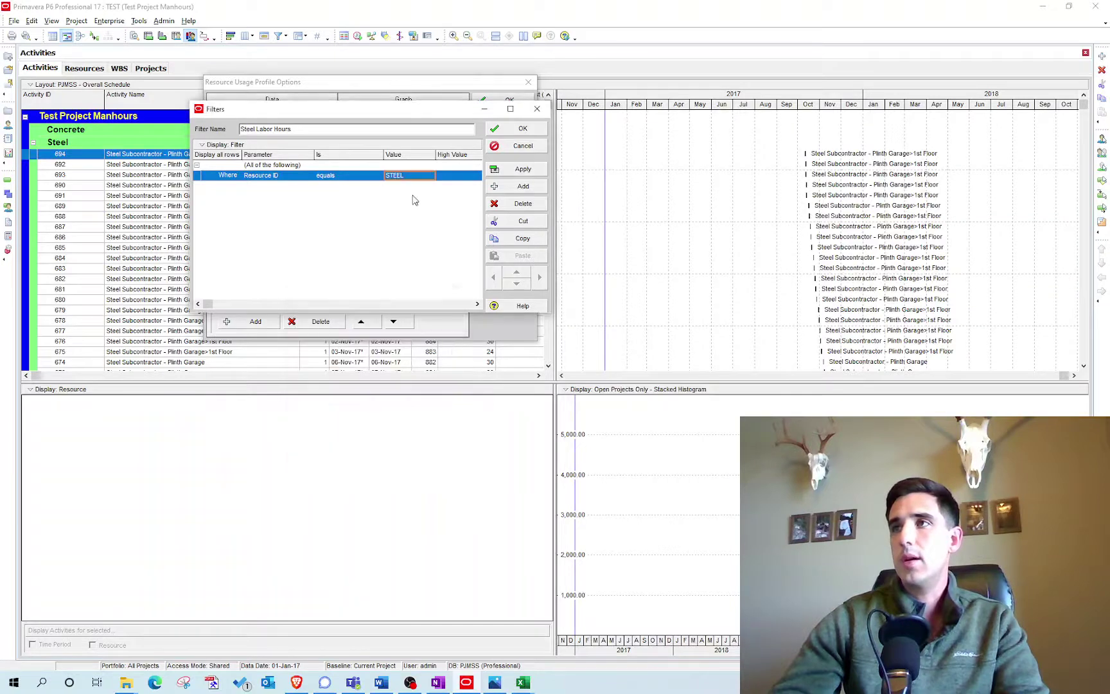
pyautogui.click(537, 130)
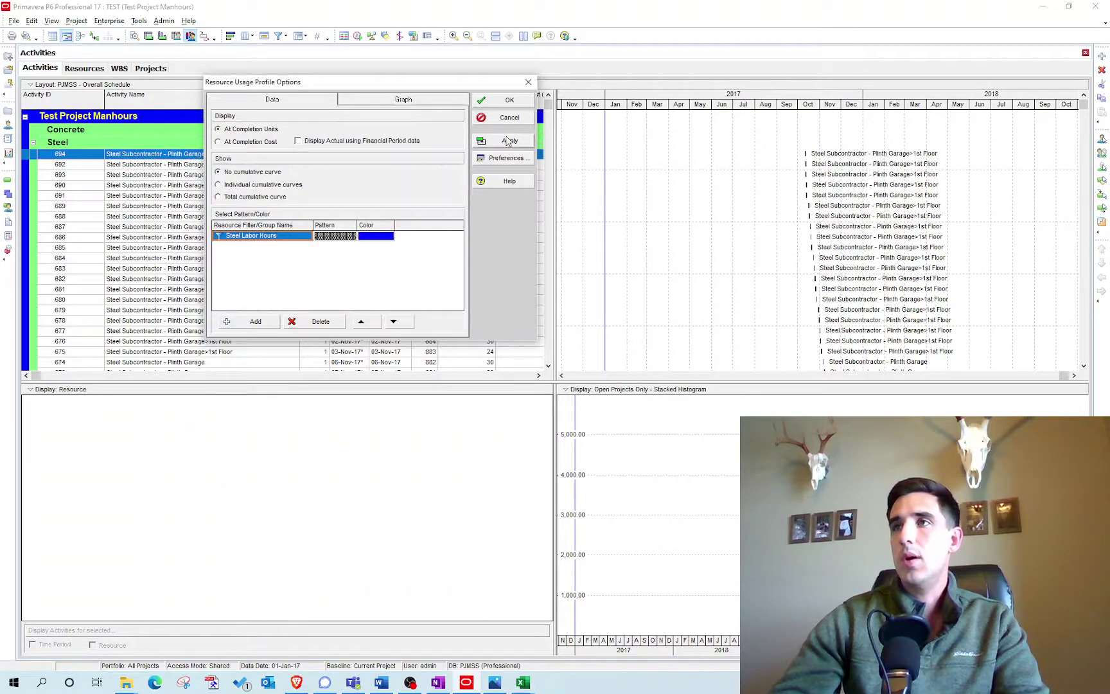
# Give Steel Labor Hours a solid fill pattern in light blue and apply it to the stacked histogram.
pyautogui.click(347, 236)
pyautogui.click(351, 236)
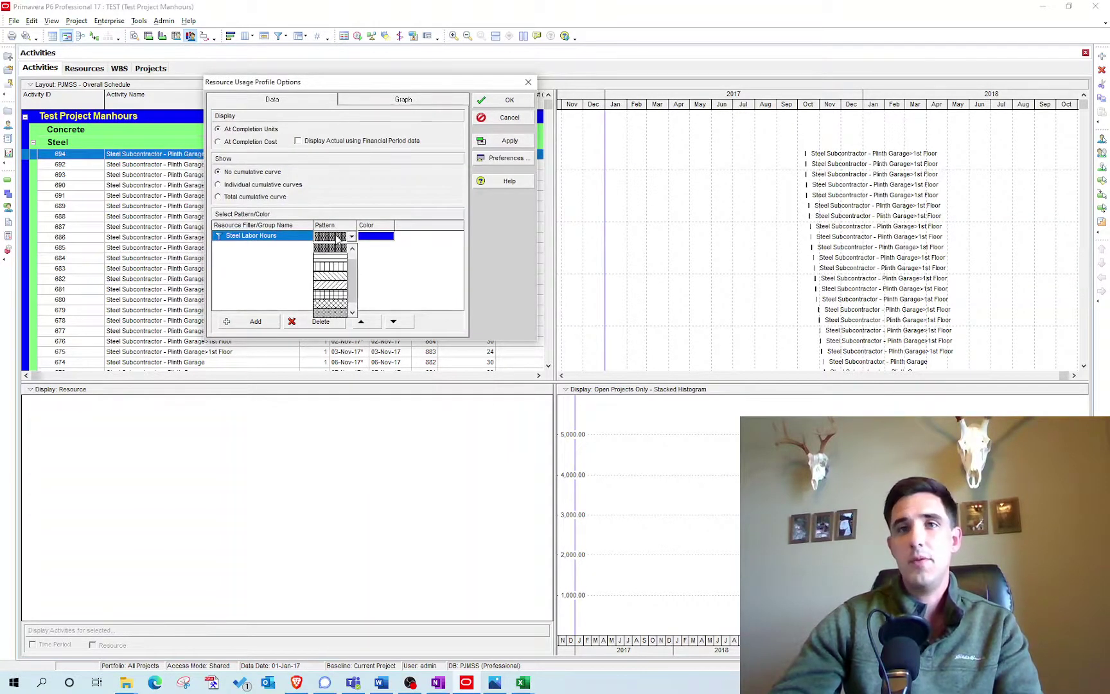
pyautogui.click(334, 247)
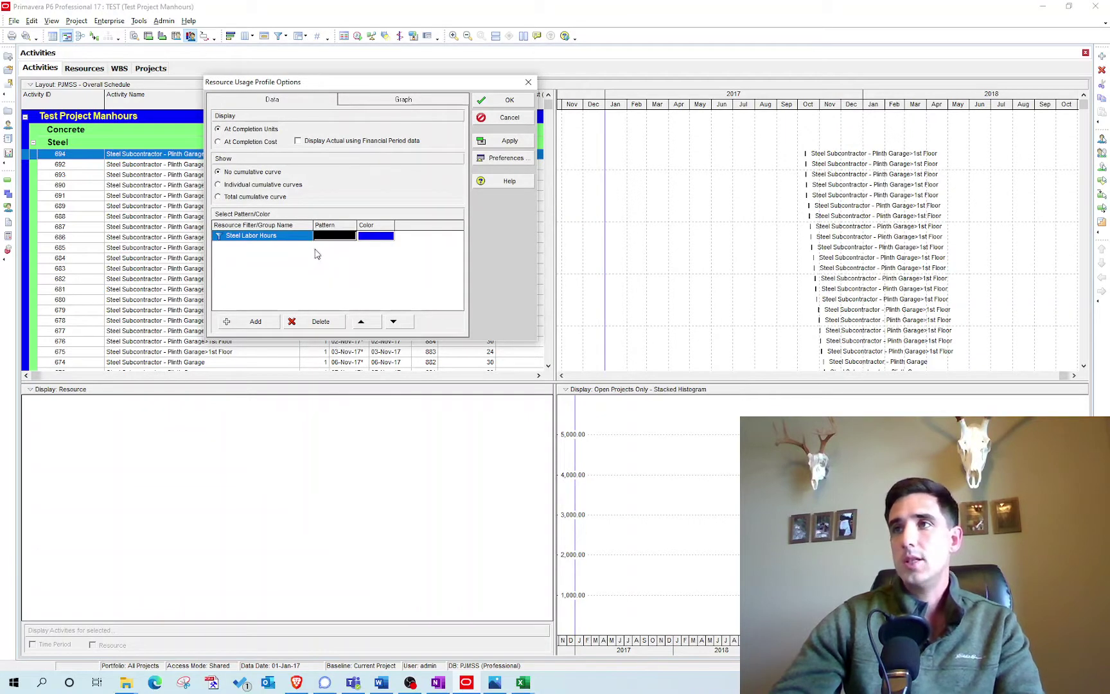
pyautogui.click(379, 236)
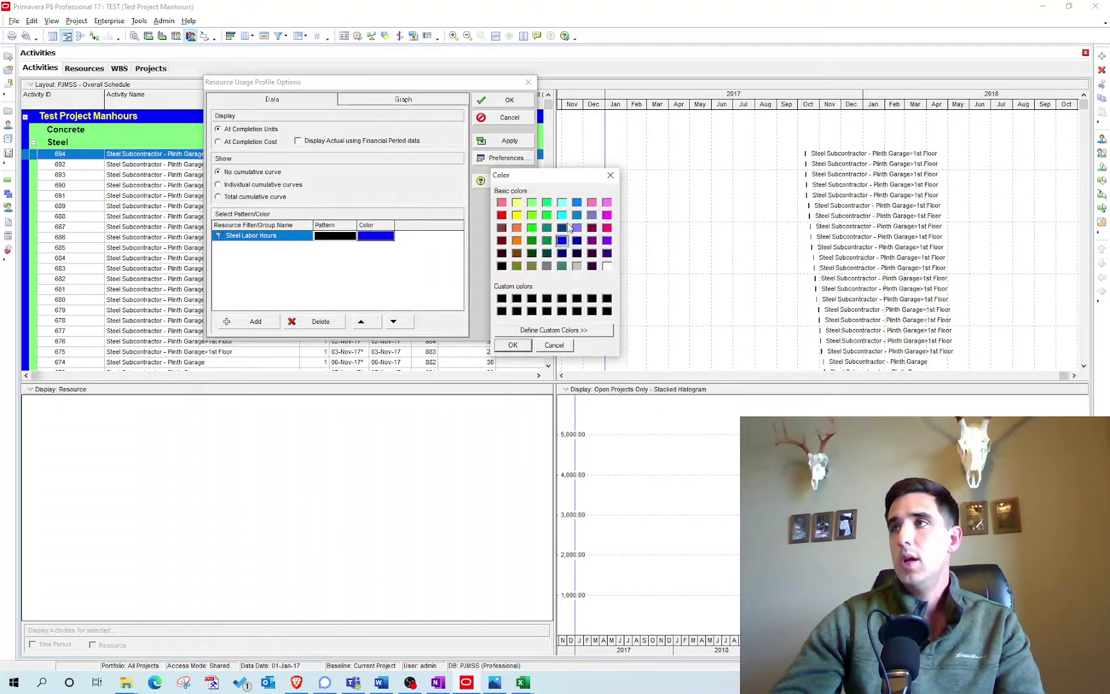
pyautogui.click(577, 202)
pyautogui.click(512, 345)
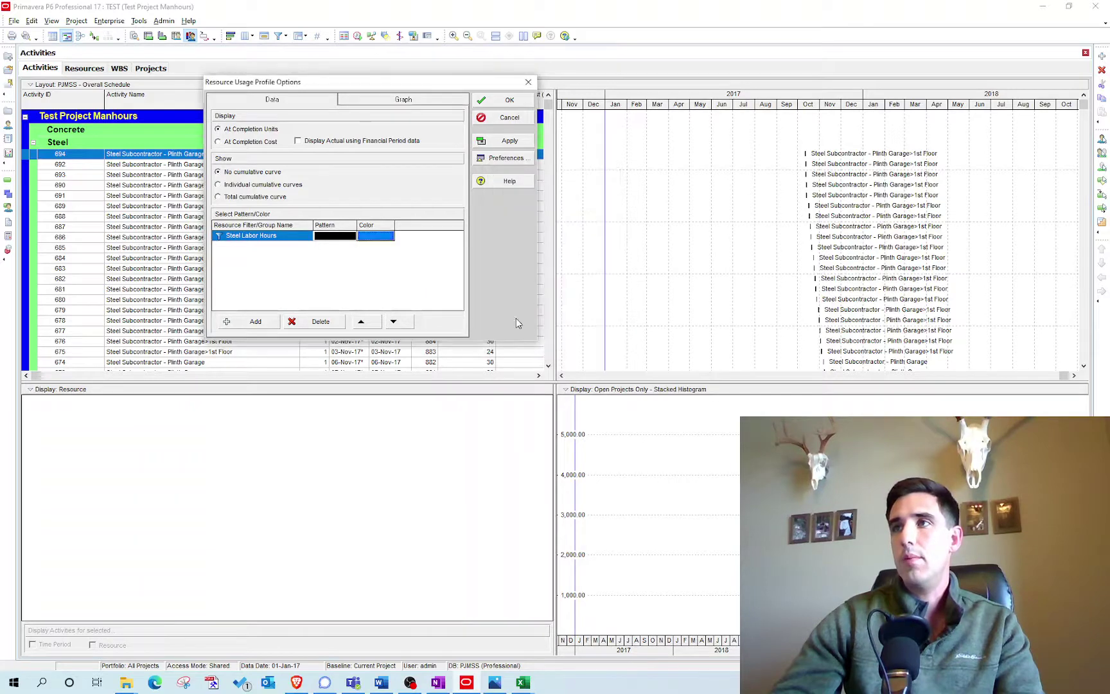
pyautogui.click(510, 142)
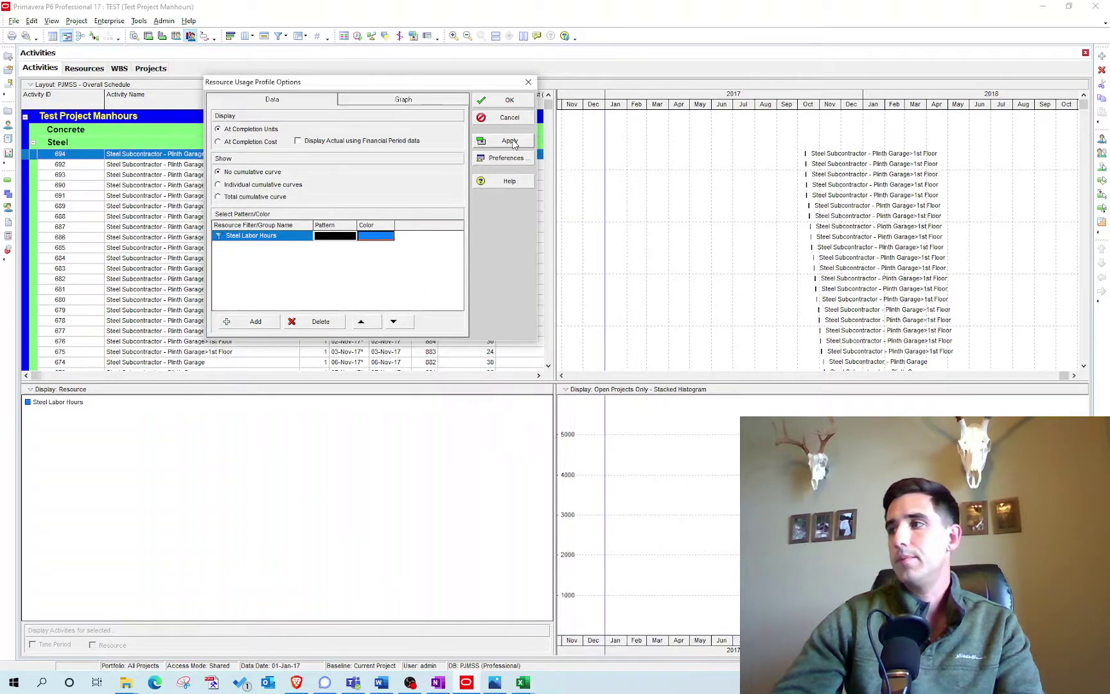
pyautogui.click(508, 100)
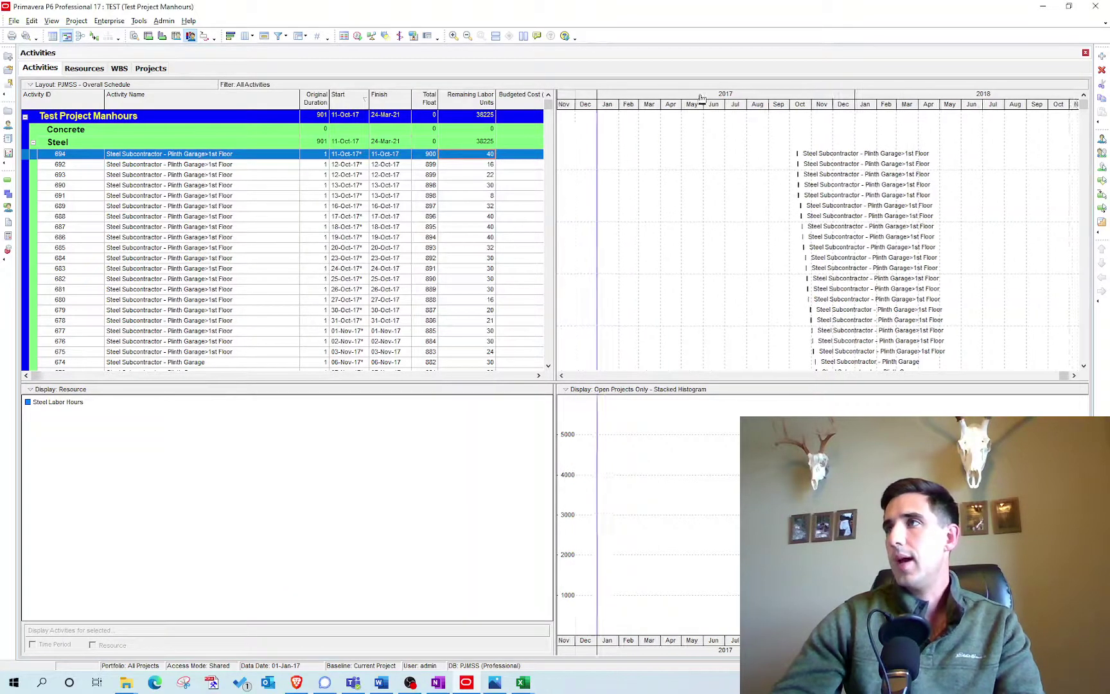
pyautogui.moveTo(705, 100); pyautogui.dragTo(611, 112)
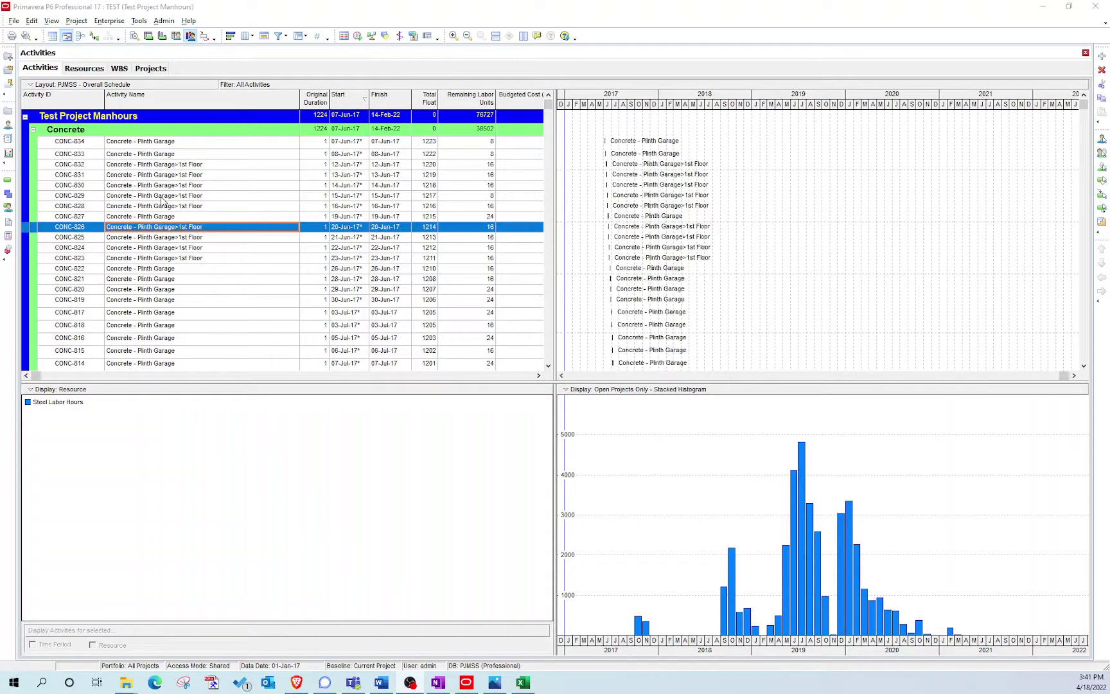
# Add a second resource filter named Concrete Labor Hours in the resource usage profile options.
pyautogui.click(203, 156)
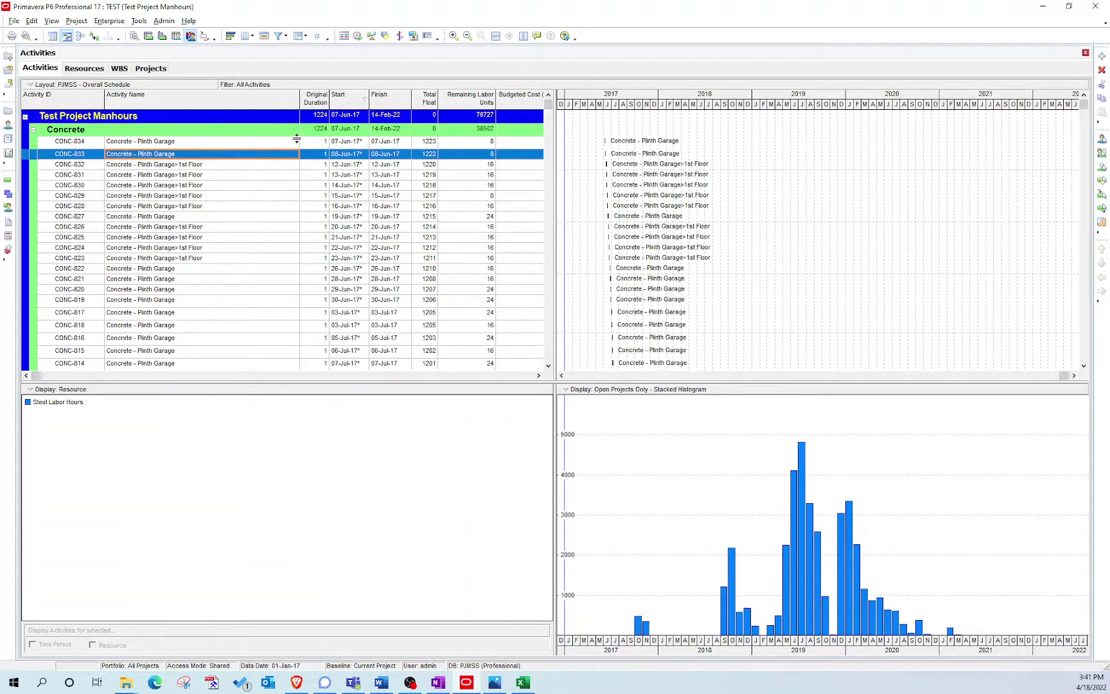
pyautogui.rightClick(716, 462)
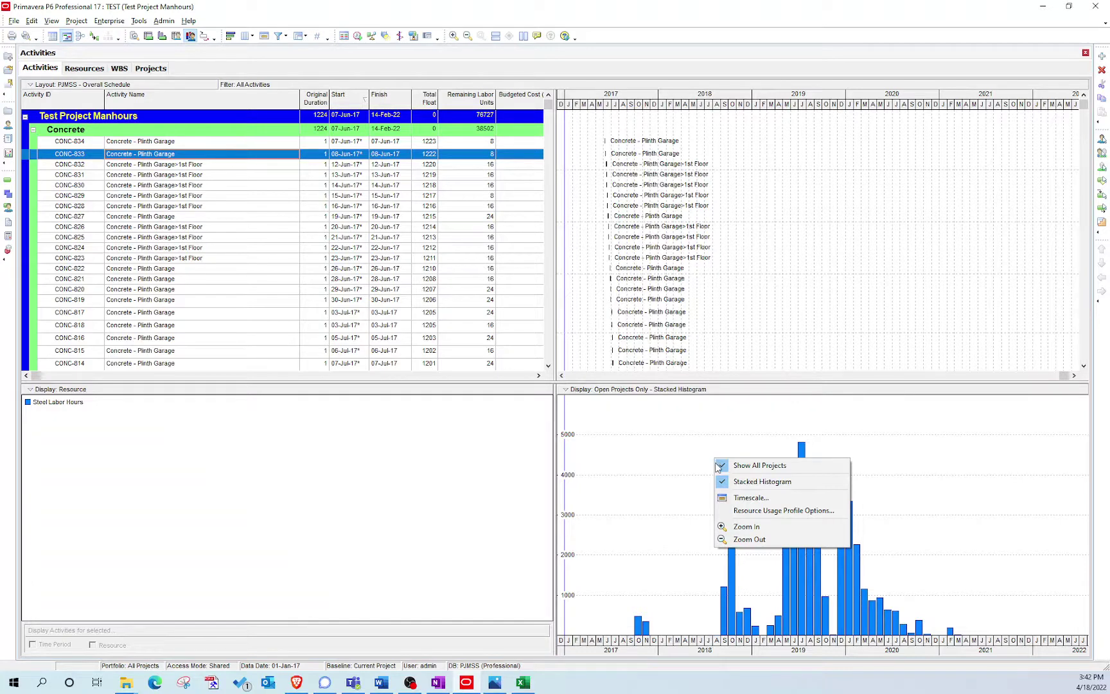
pyautogui.click(801, 512)
pyautogui.click(251, 321)
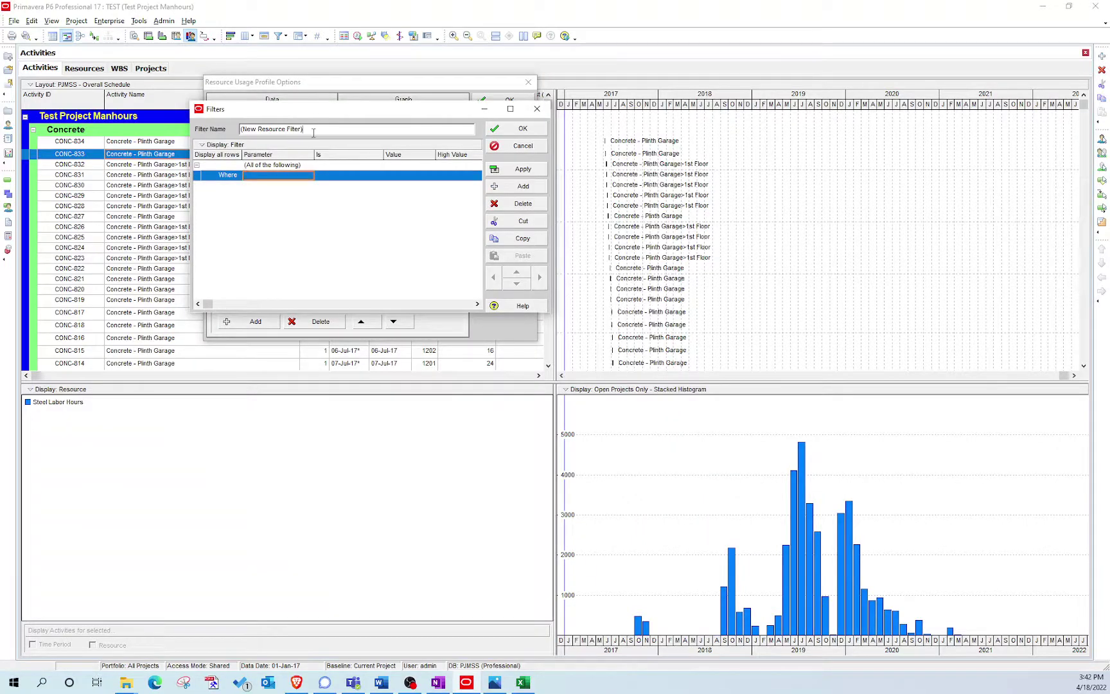
pyautogui.moveTo(313, 132); pyautogui.dragTo(239, 132)
pyautogui.write('C')
# Set the Concrete Labor Hours filter to match where Resource ID equals CONC and accept it.
pyautogui.click(280, 175)
pyautogui.press('r')
pyautogui.click(280, 196)
pyautogui.click(403, 177)
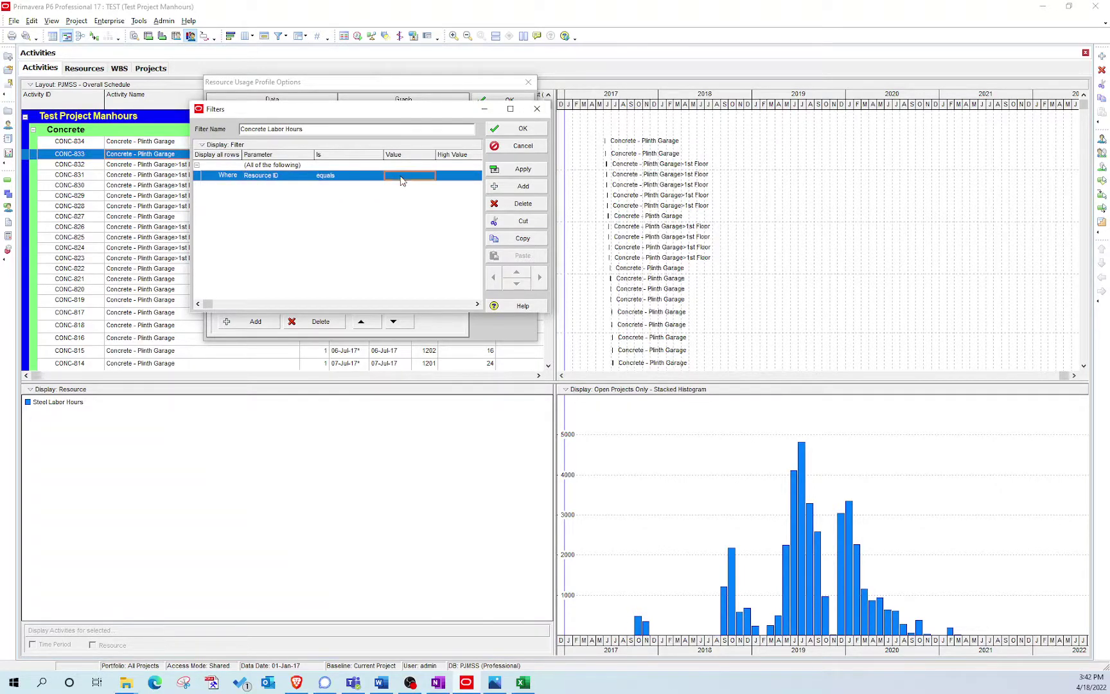
pyautogui.click(431, 176)
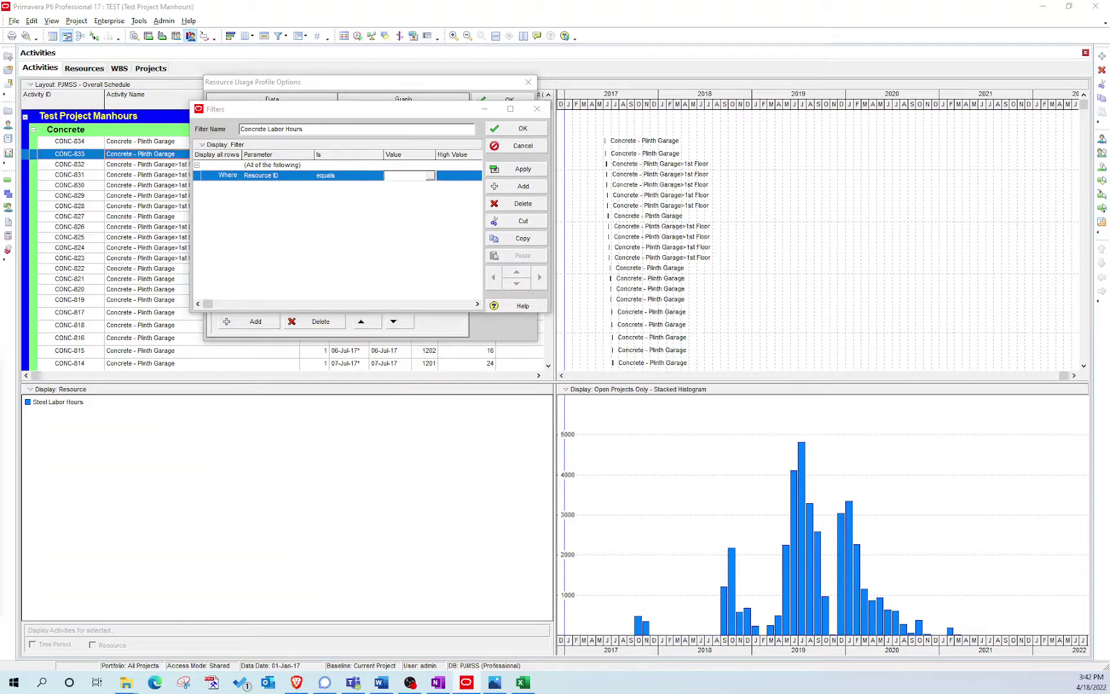
pyautogui.doubleClick(370, 361)
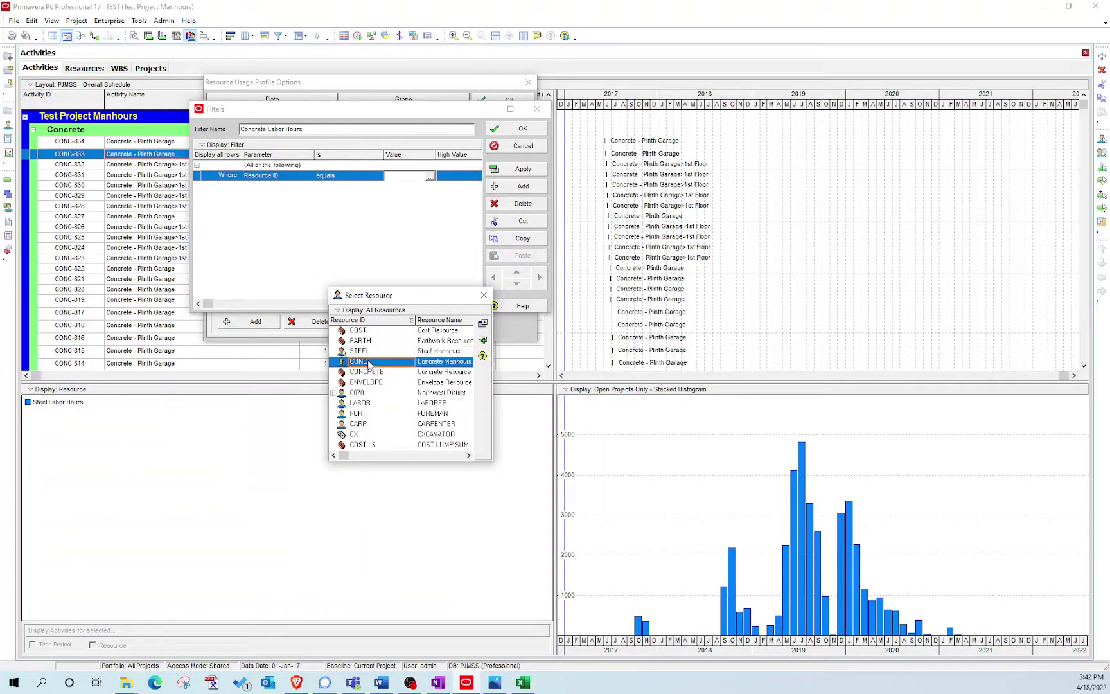
pyautogui.click(517, 129)
# Give Concrete Labor Hours a solid fill pattern in orange and apply it to the stacked histogram.
pyautogui.click(334, 247)
pyautogui.click(331, 259)
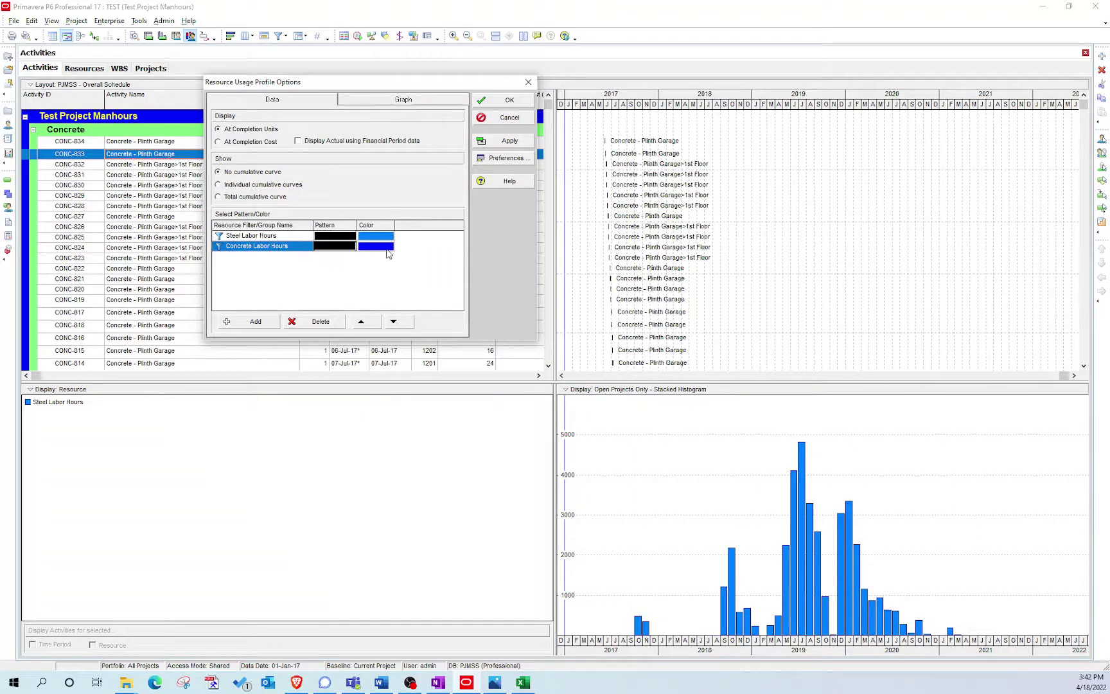
pyautogui.click(383, 250)
pyautogui.click(384, 249)
pyautogui.click(516, 240)
pyautogui.click(512, 345)
pyautogui.click(510, 141)
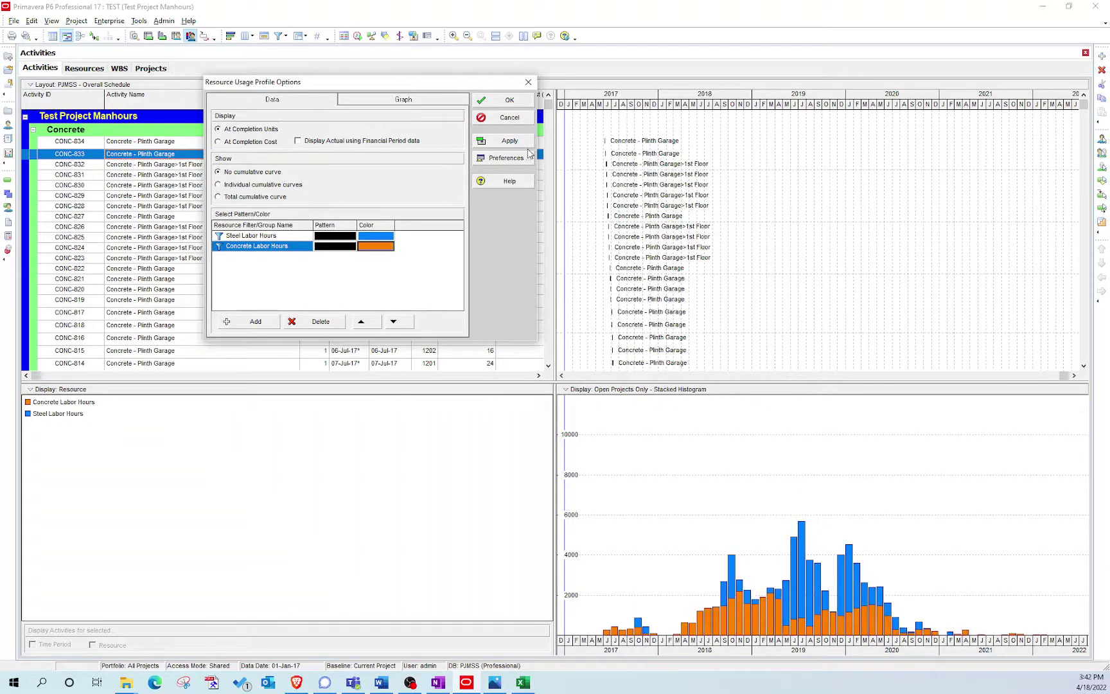
pyautogui.click(510, 101)
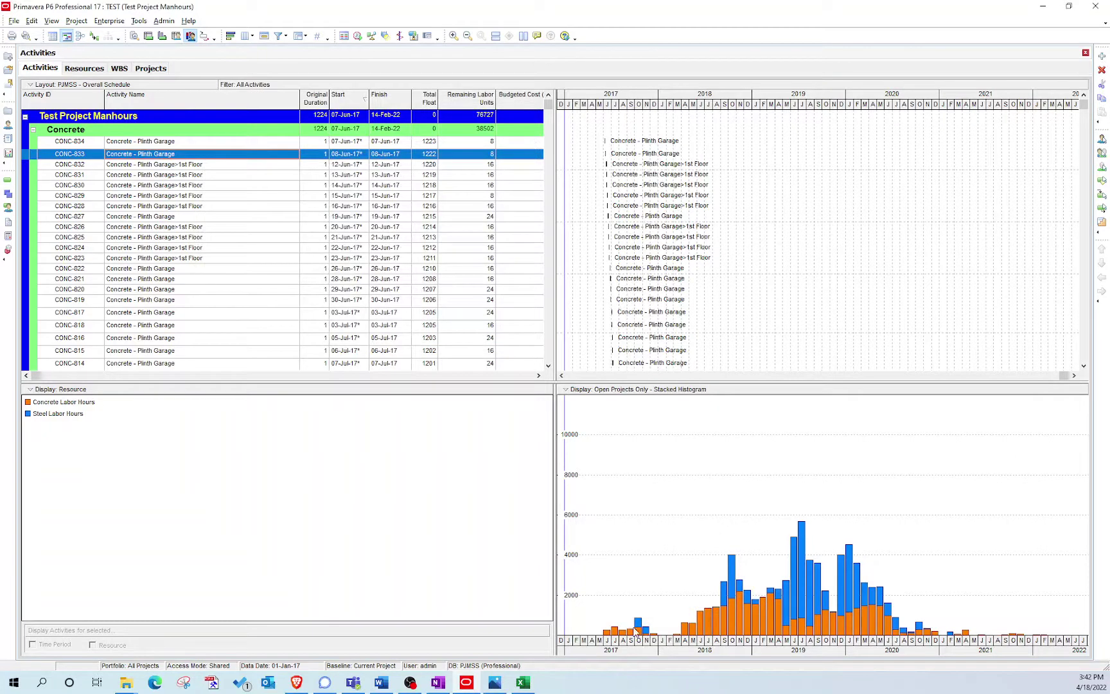
# Preview the histogram printout and review which parts of the layout the page setup options include.
pyautogui.click(25, 35)
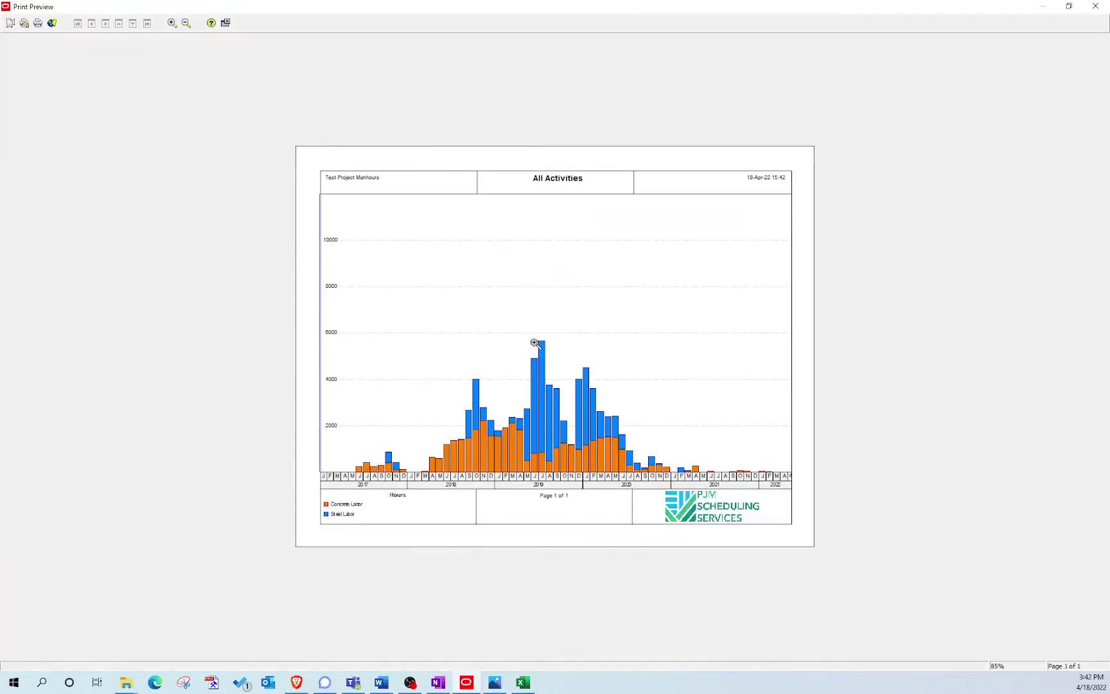
pyautogui.click(14, 24)
pyautogui.click(468, 107)
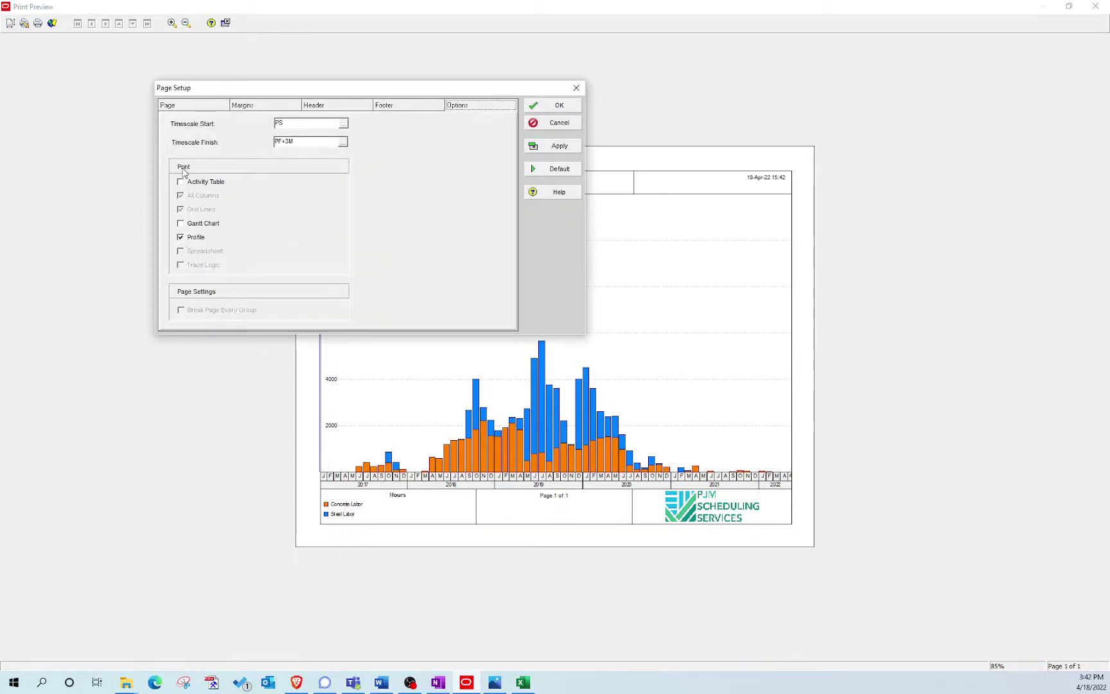
pyautogui.click(573, 107)
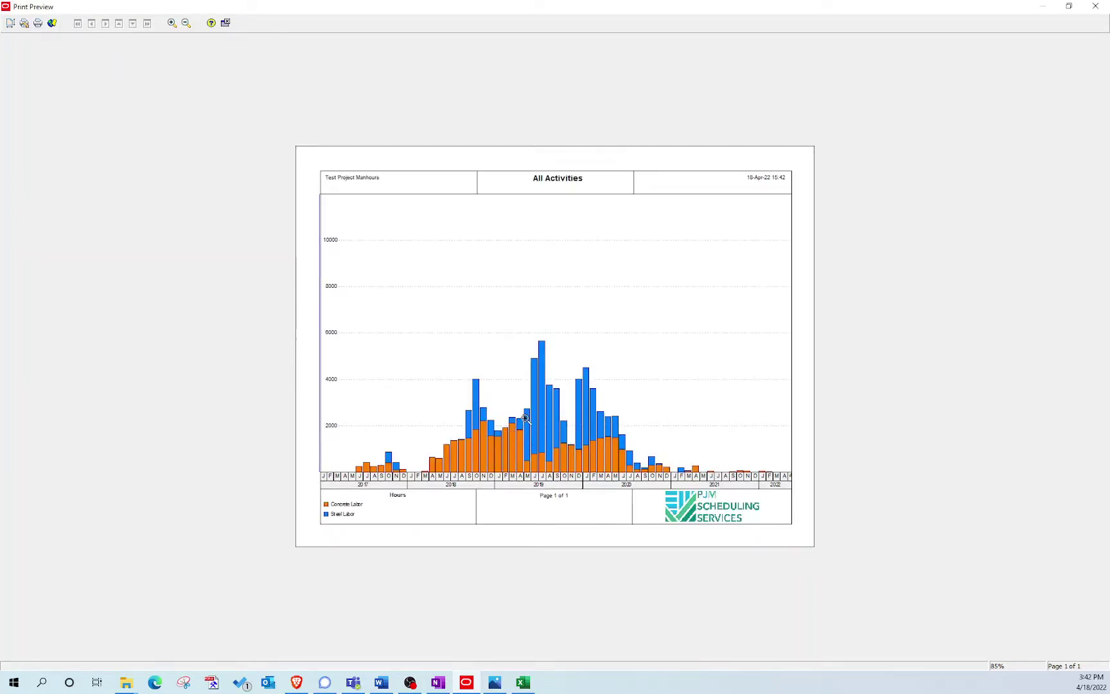